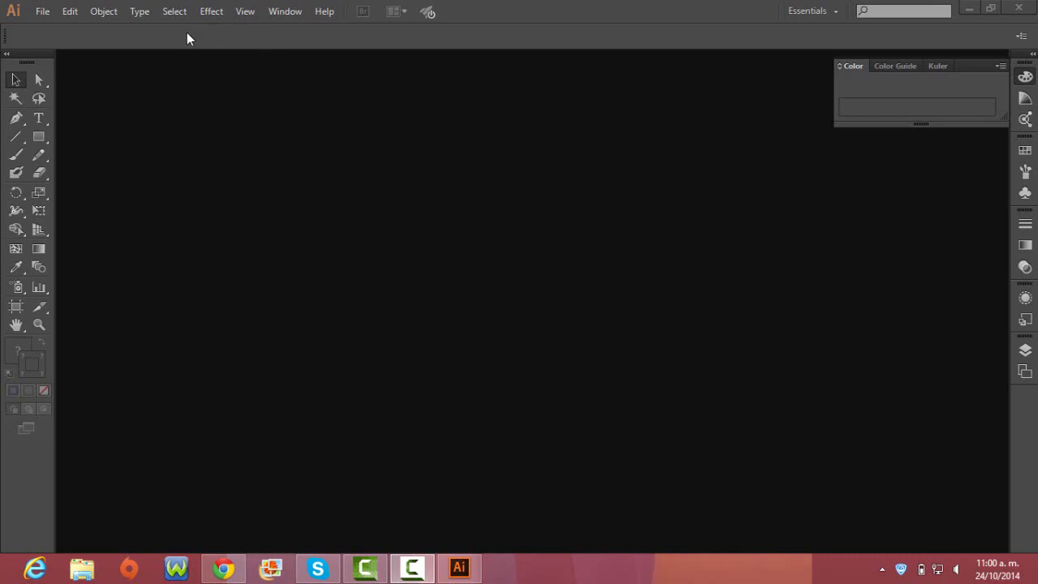
# Create a new landscape A4 document named 'alimentación saludable'.
pyautogui.click(43, 11)
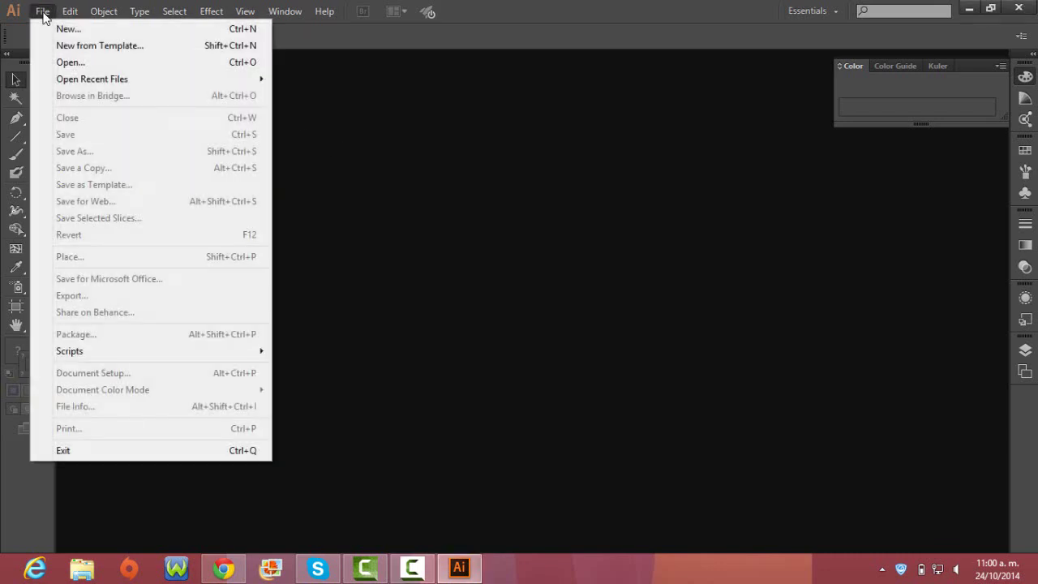
pyautogui.click(108, 30)
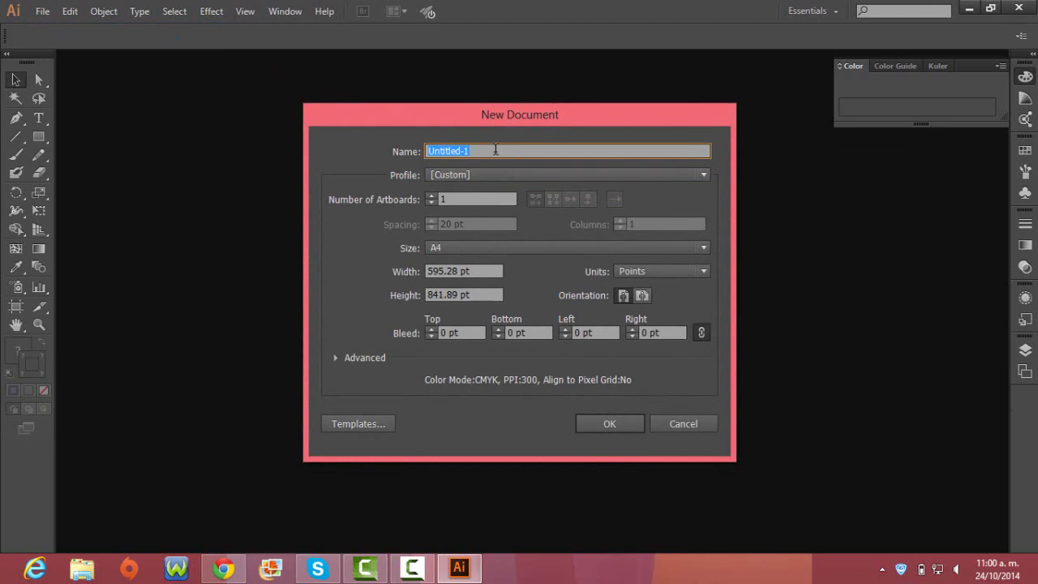
pyautogui.write('alimentación saludab')
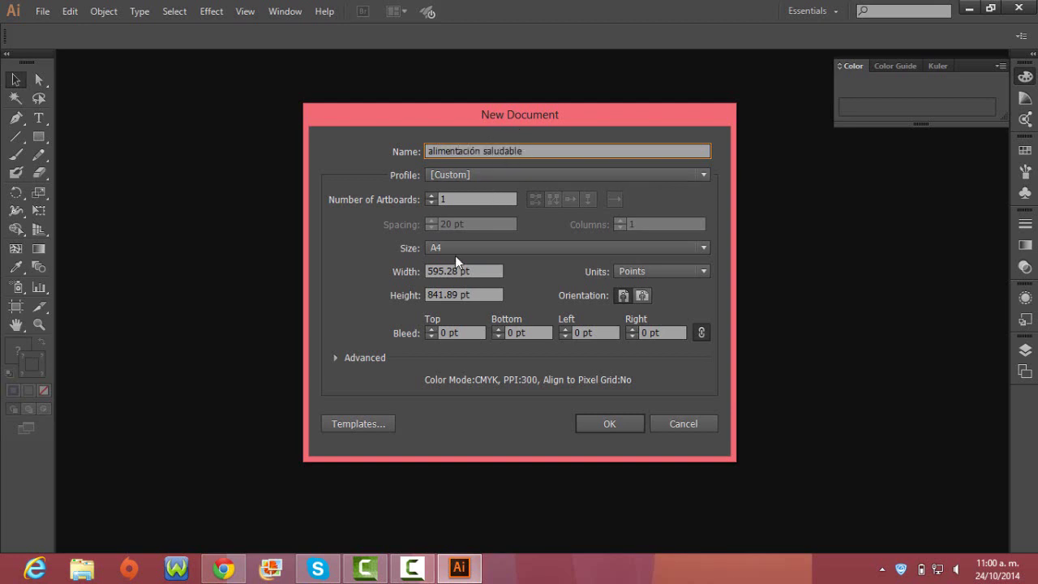
pyautogui.click(642, 296)
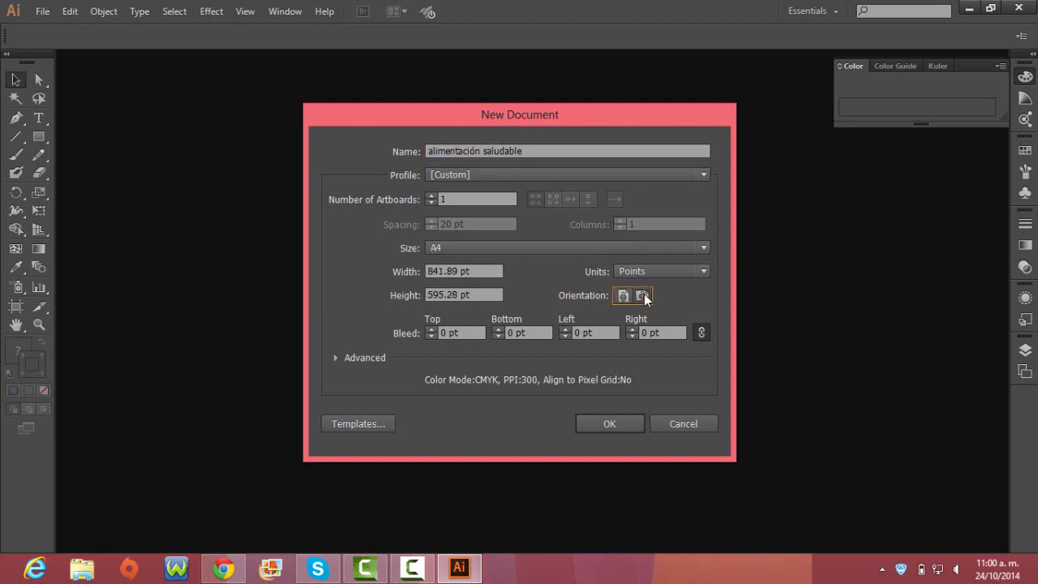
pyautogui.click(615, 420)
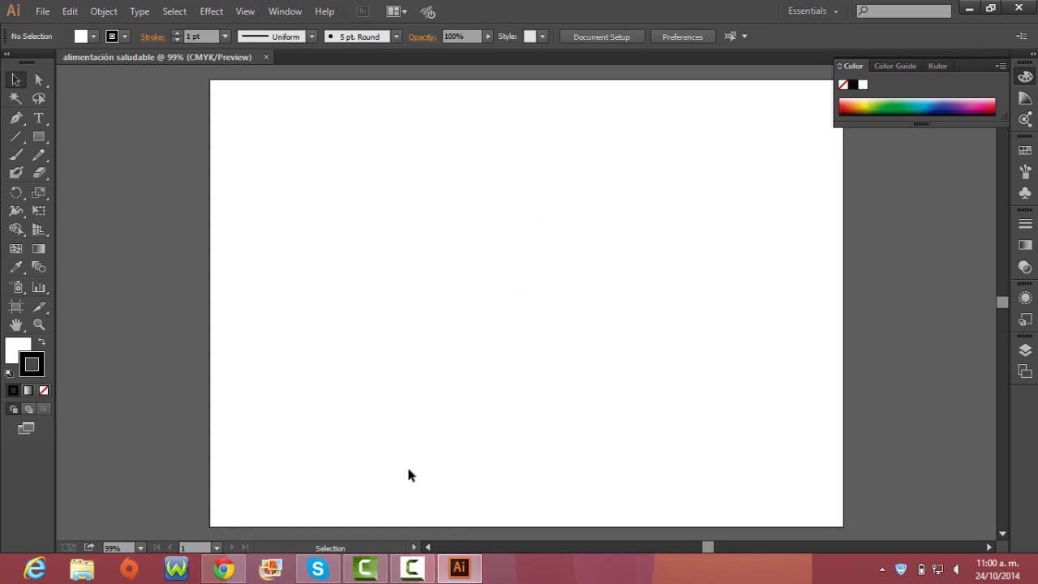
# Switch to Chrome and check the 'alimentación saludable png' search query, leaving it unchanged.
pyautogui.click(223, 568)
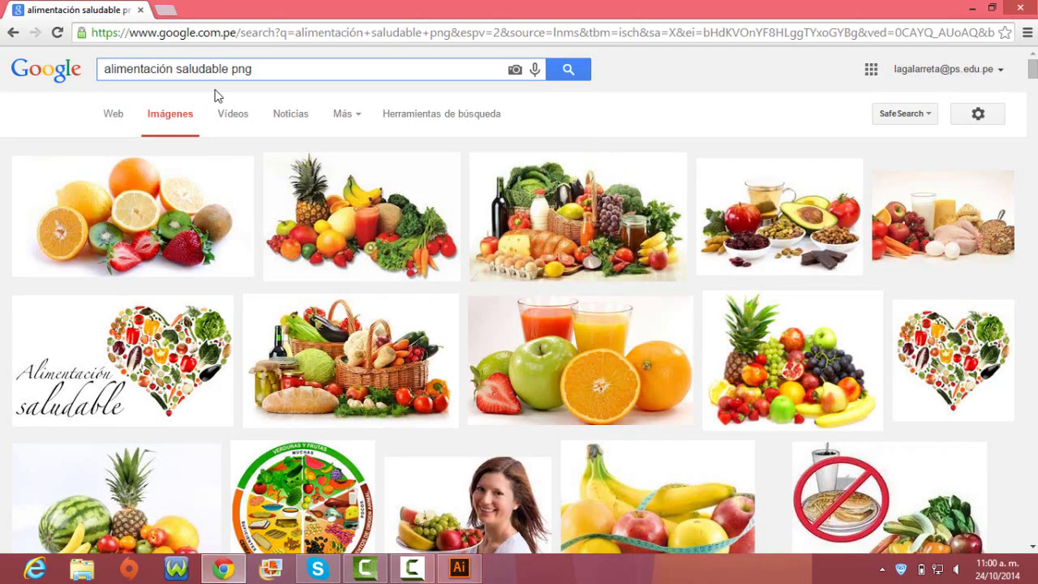
pyautogui.moveTo(263, 70); pyautogui.dragTo(107, 74)
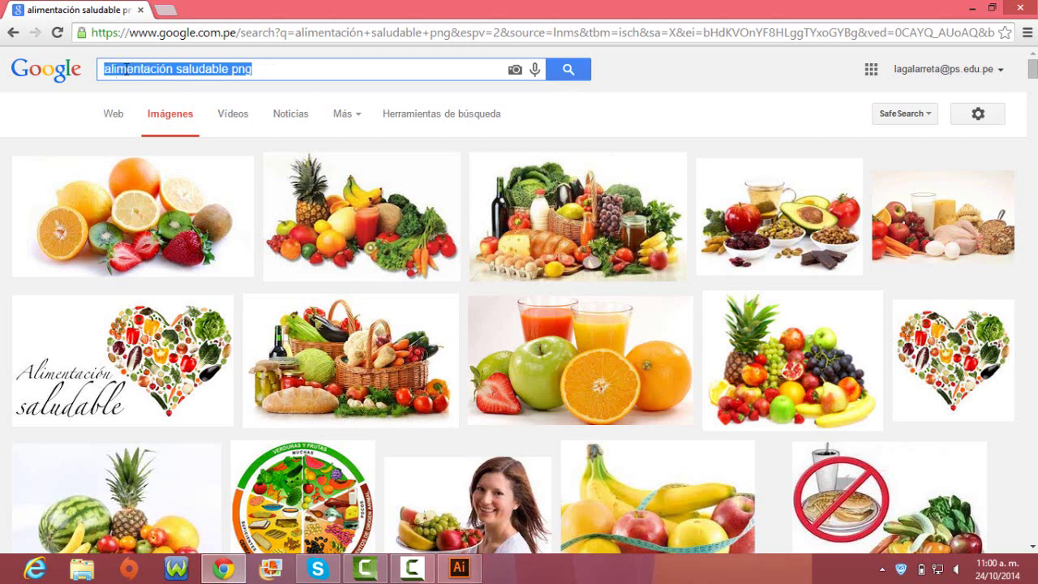
pyautogui.click(234, 70)
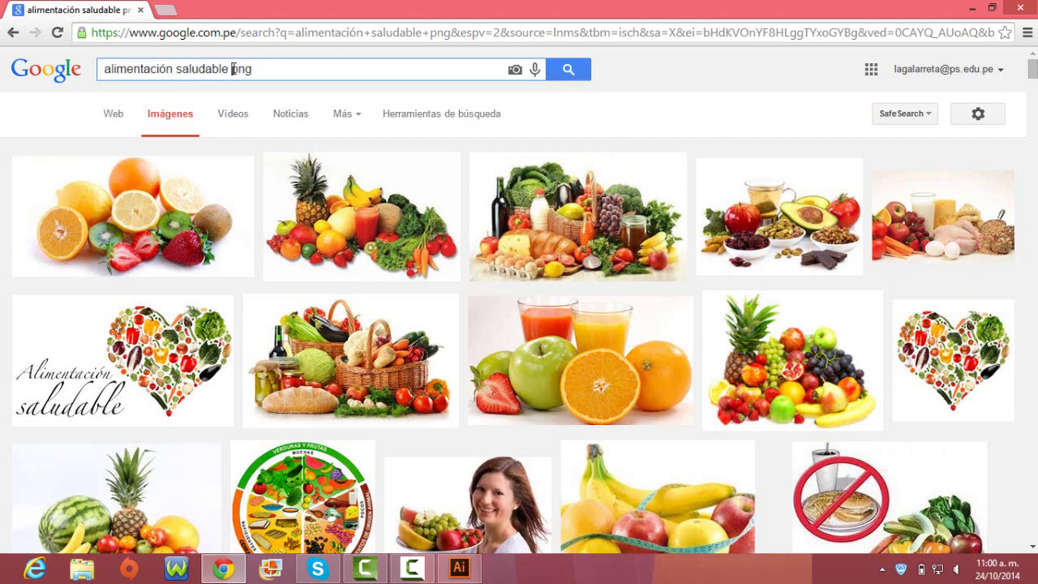
pyautogui.moveTo(233, 70); pyautogui.dragTo(264, 69)
pyautogui.click(301, 72)
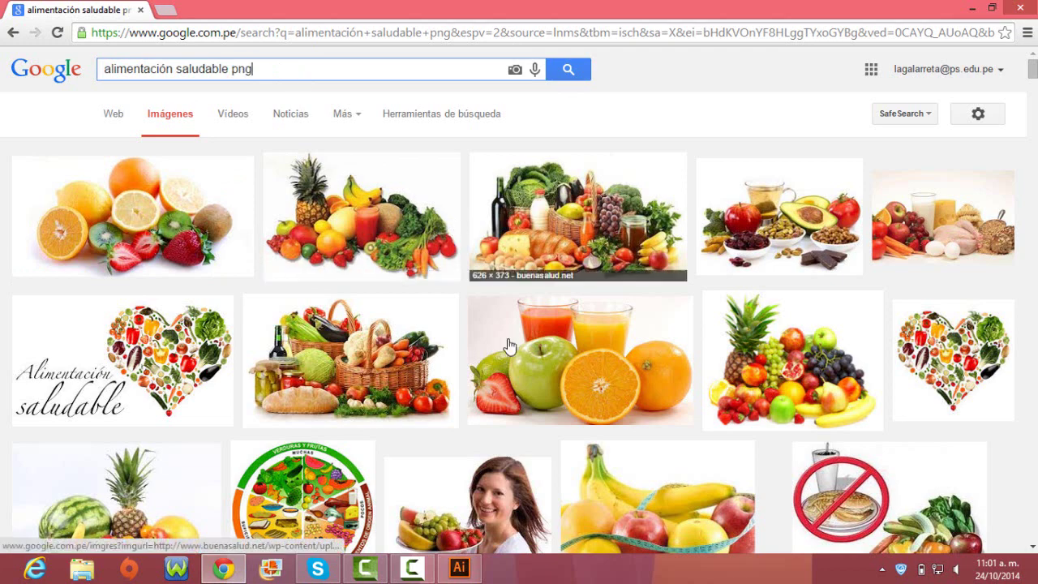
# Preview and close the juice image, then preview the pineapple fruit-pile image.
pyautogui.click(565, 365)
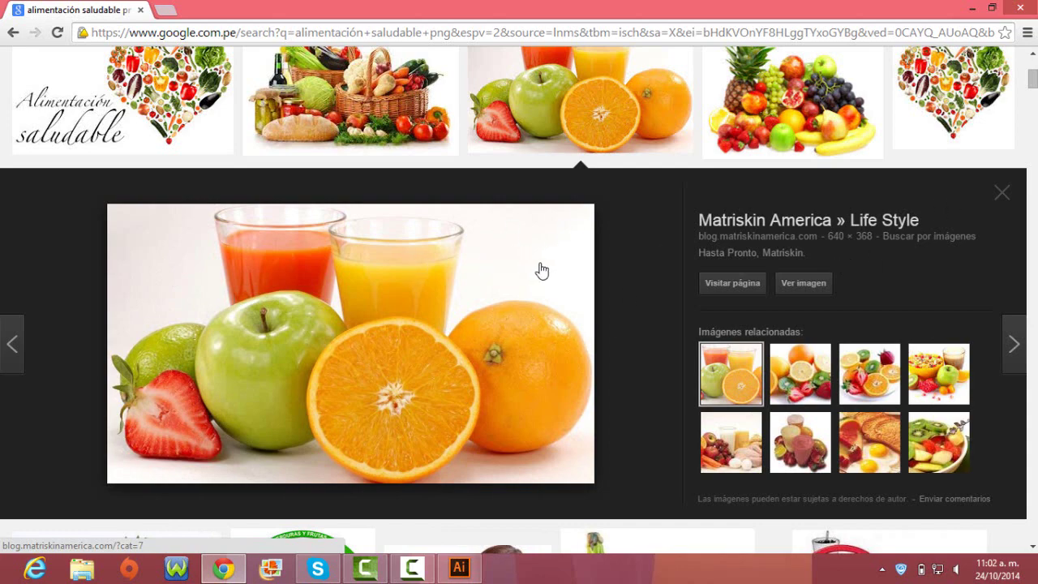
pyautogui.click(1003, 194)
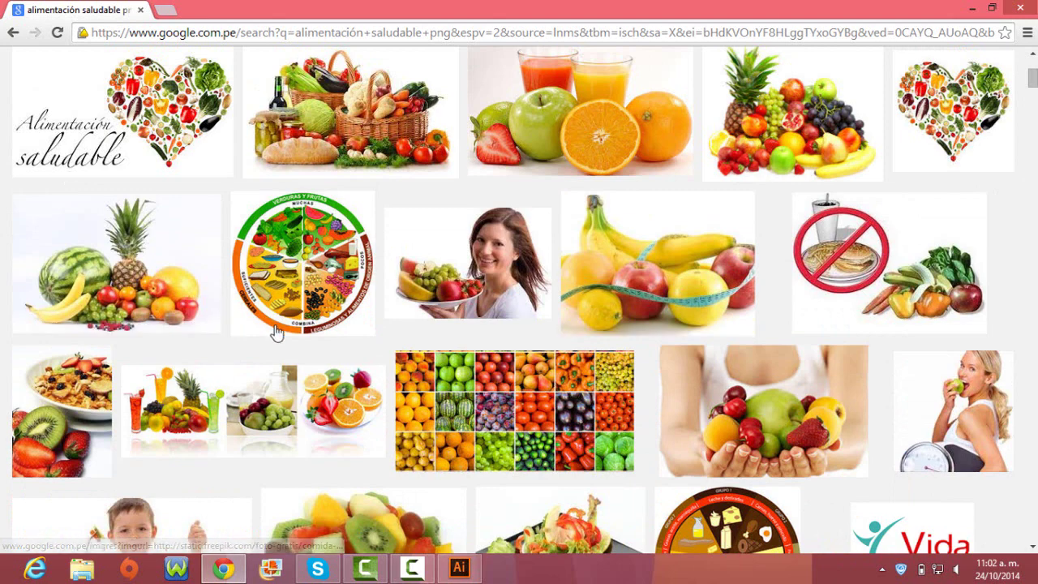
pyautogui.scroll(1, 357, 392)
pyautogui.scroll(2, 356, 392)
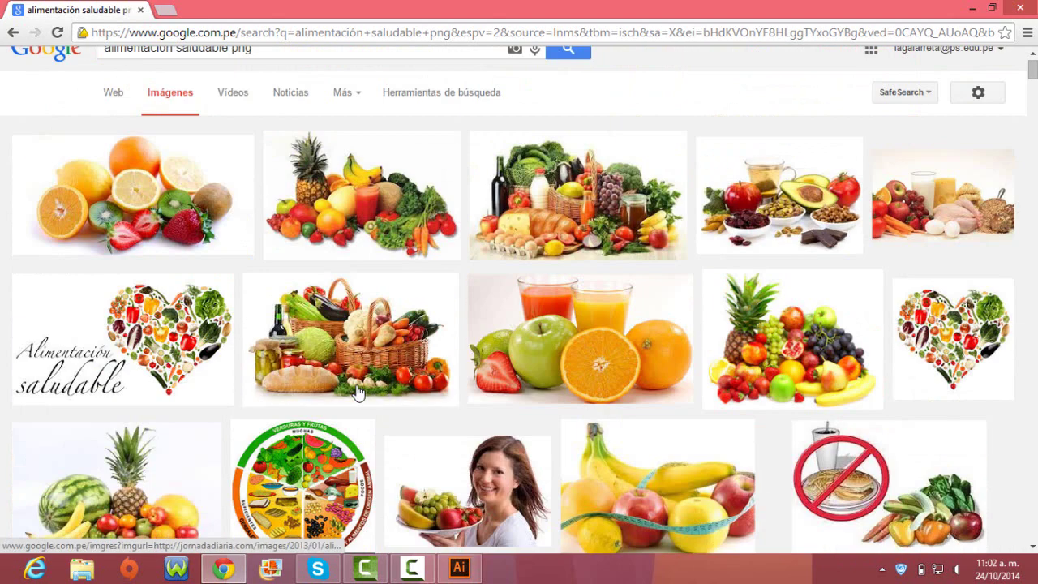
pyautogui.scroll(1, 466, 203)
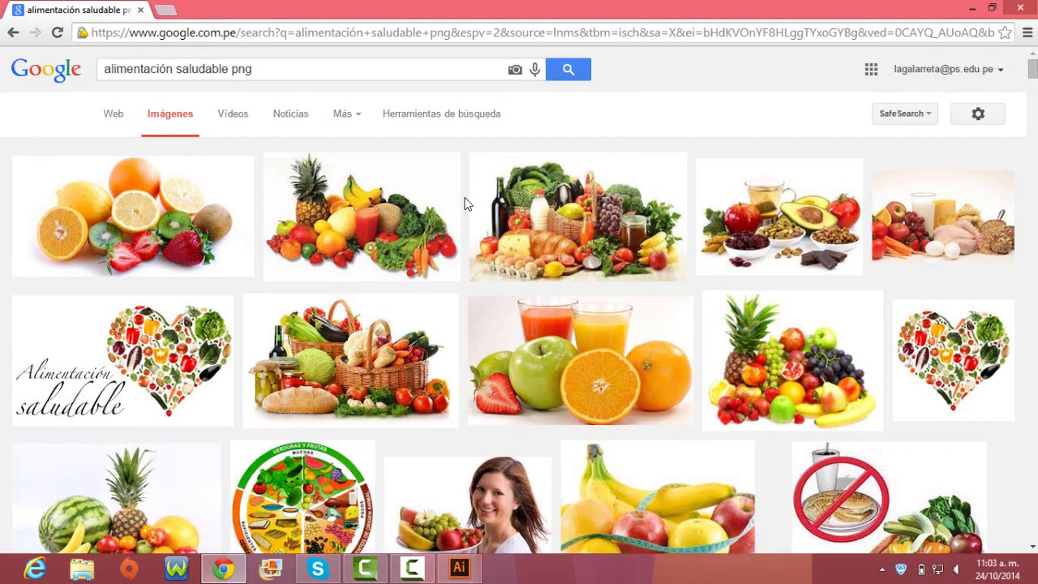
pyautogui.click(771, 358)
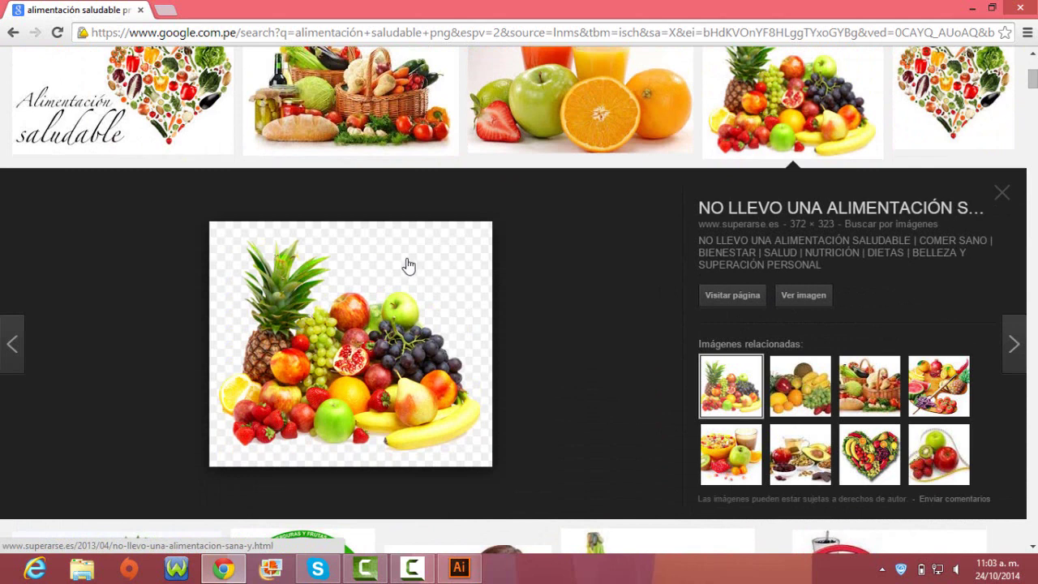
# Start saving the fruit-pile image with Guardar imagen como, browsing to the USB (F:) drive.
pyautogui.rightClick(350, 365)
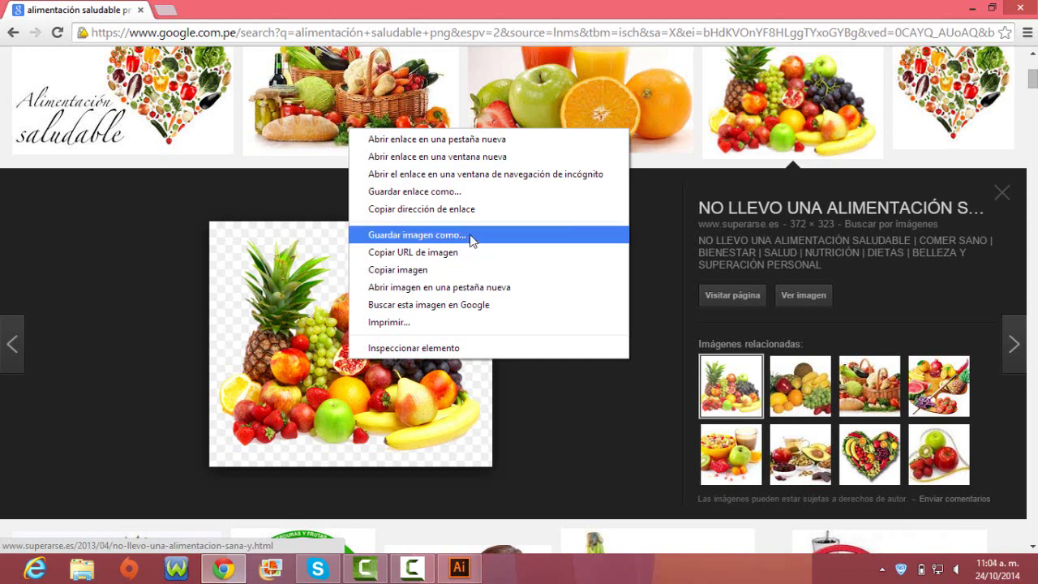
pyautogui.click(471, 240)
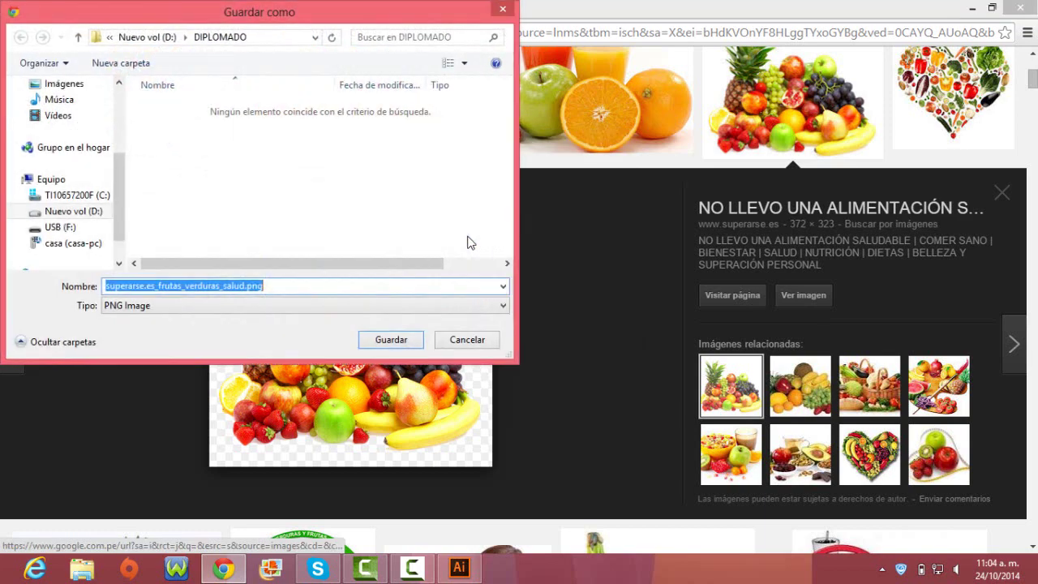
pyautogui.click(61, 227)
pyautogui.click(77, 195)
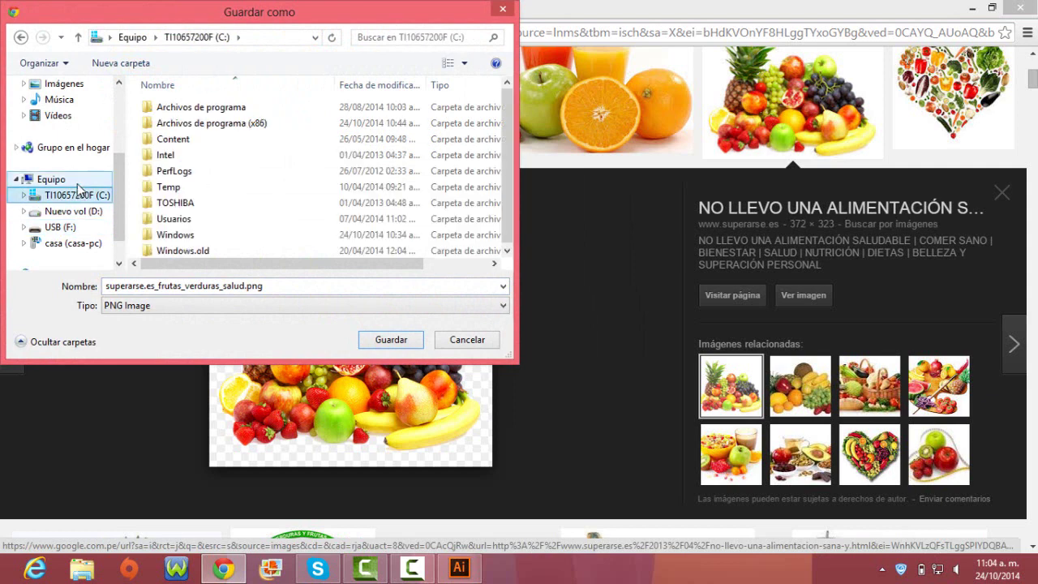
pyautogui.doubleClick(243, 256)
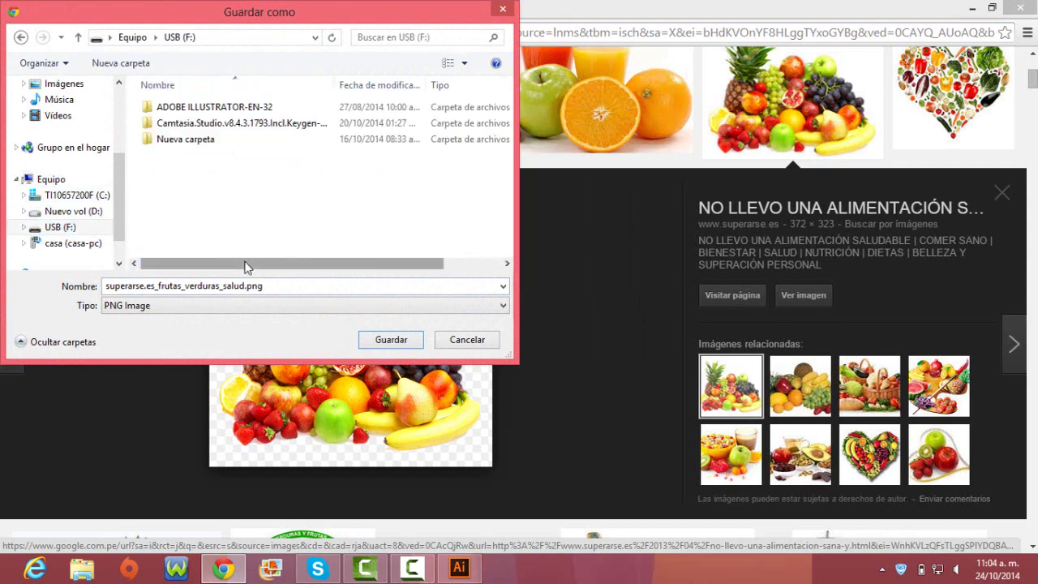
# Save the image into a new USB folder 'Afiche alimentación saludable' and close the preview.
pyautogui.click(119, 71)
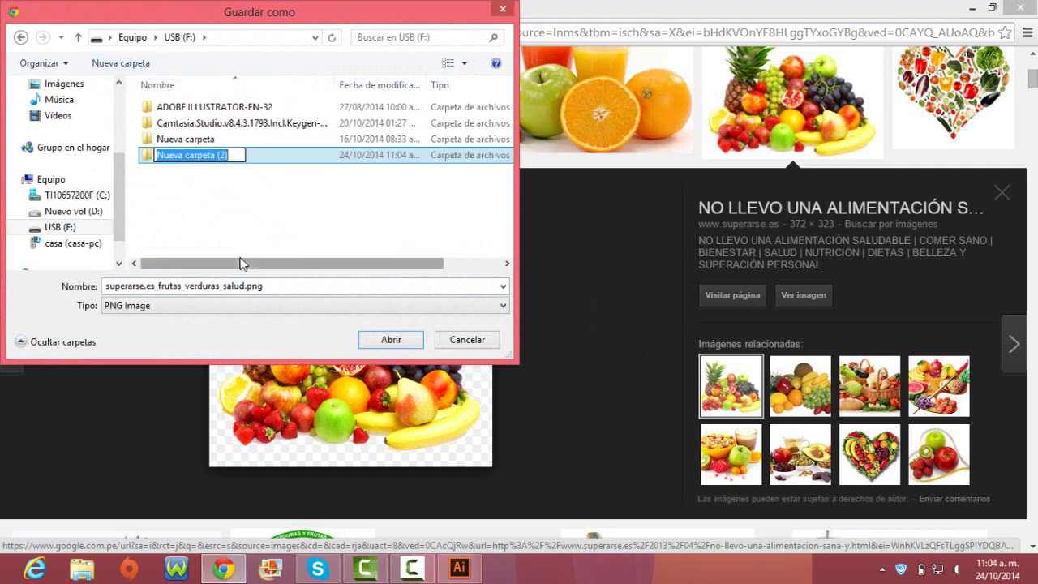
pyautogui.write('Afic')
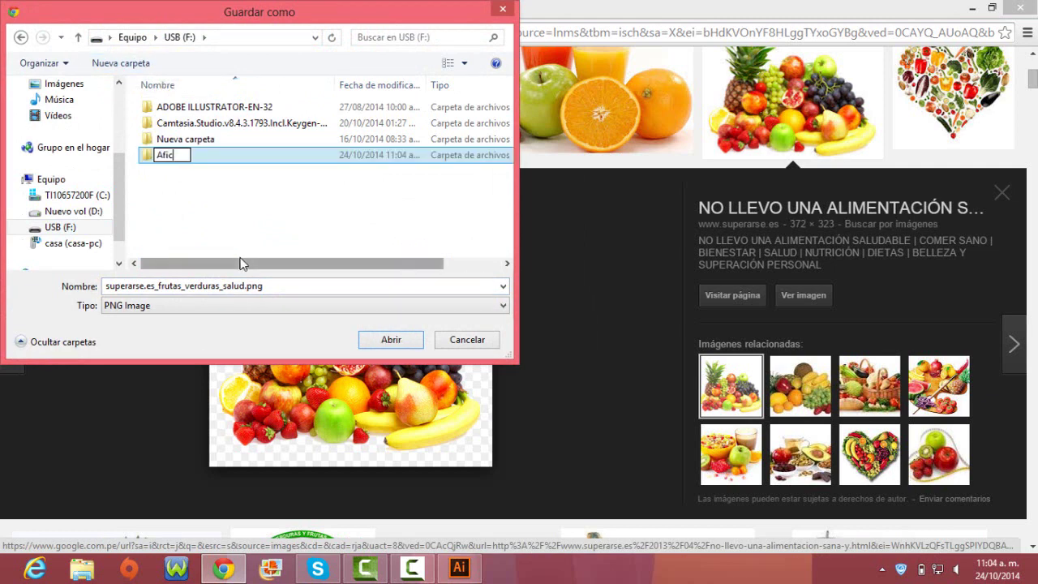
pyautogui.write('he alime')
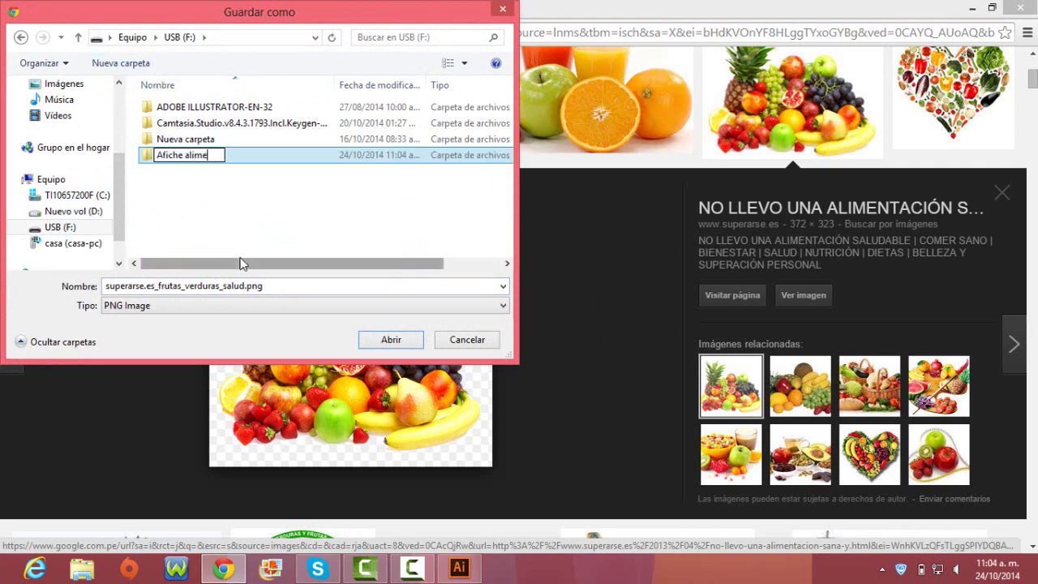
pyautogui.write('ntación sa')
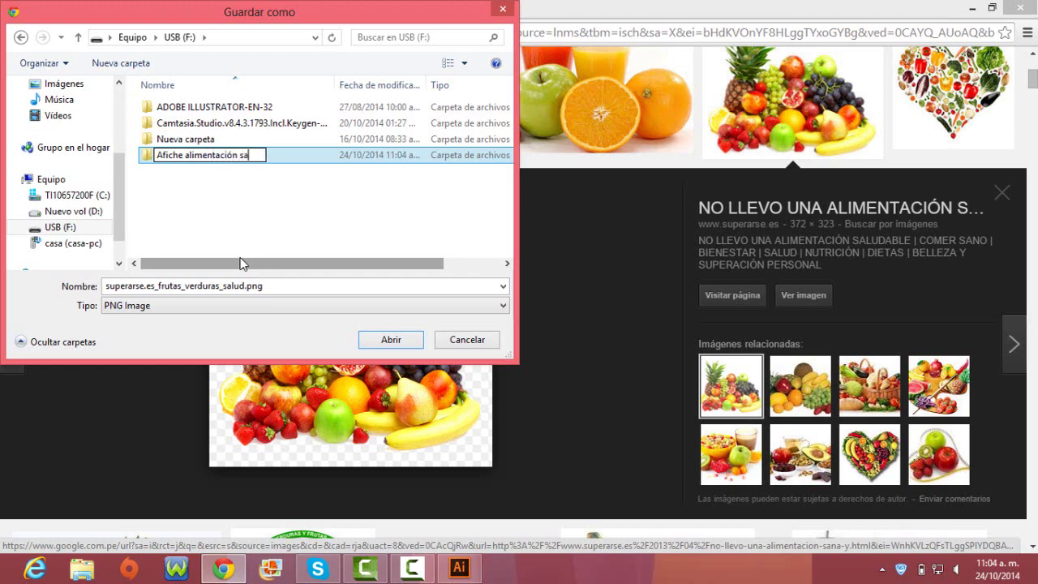
pyautogui.write('ludable')
pyautogui.click(387, 344)
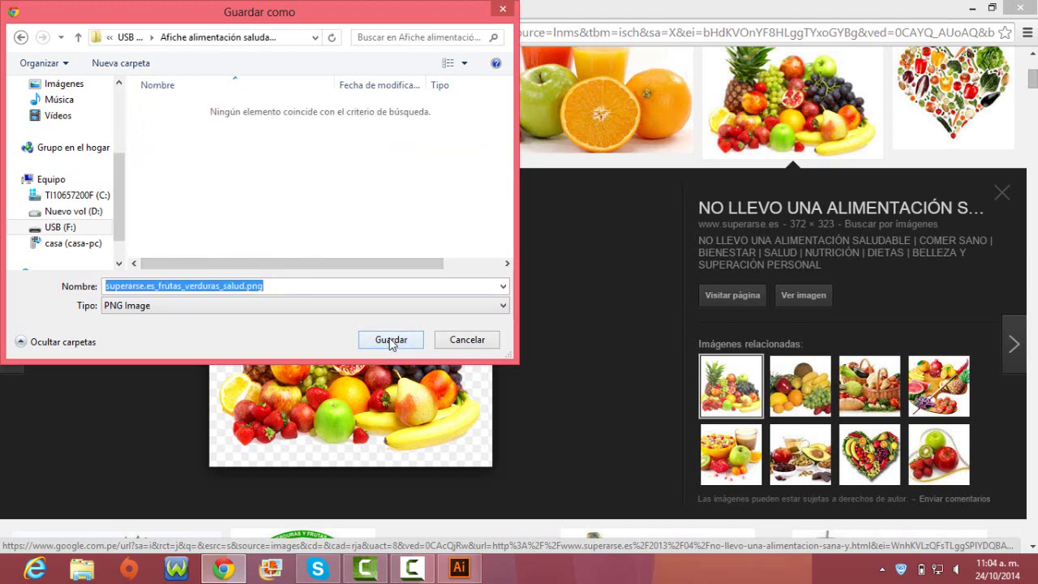
pyautogui.click(391, 342)
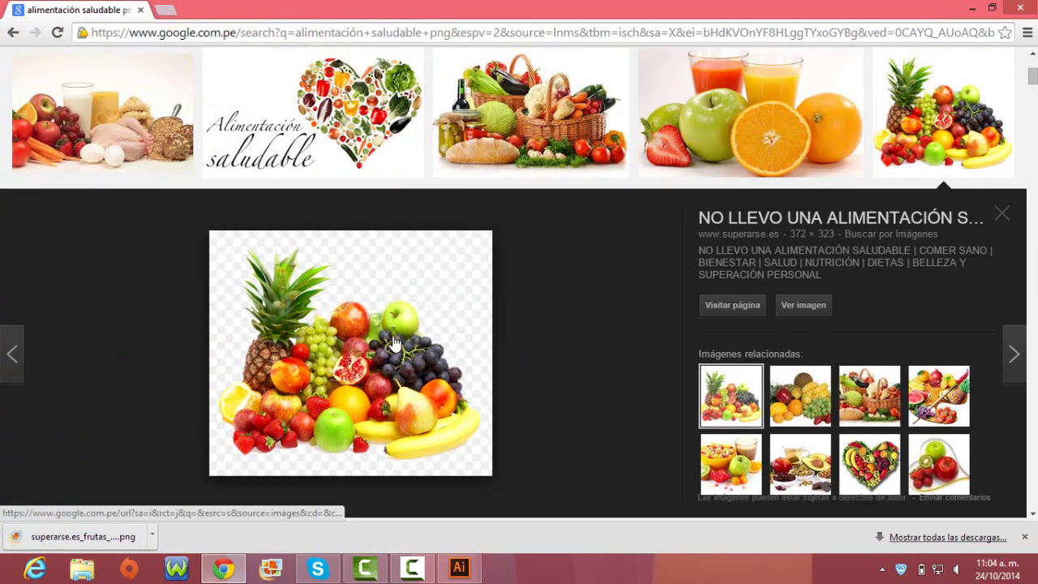
pyautogui.click(1002, 209)
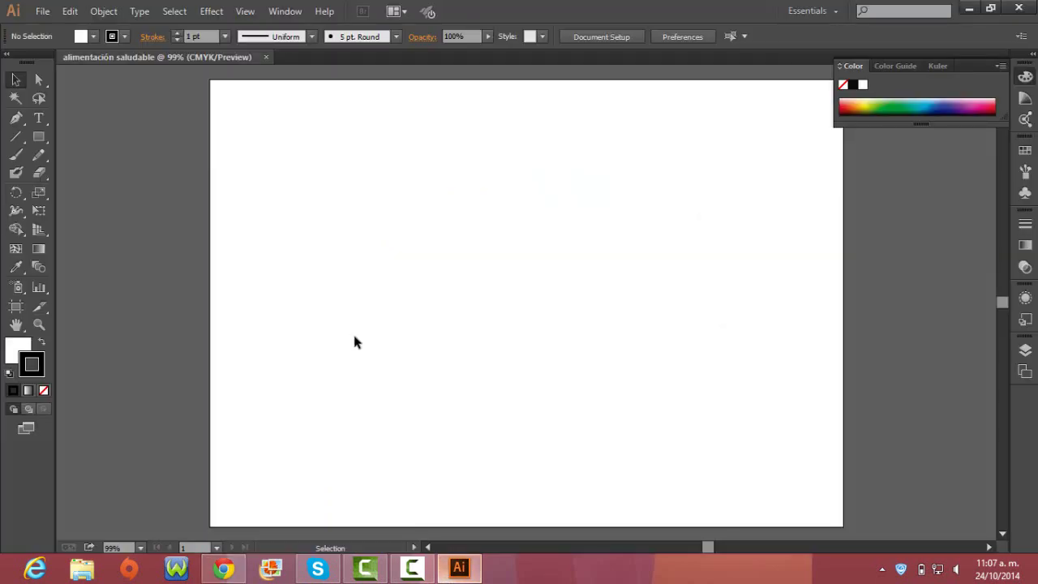
# Place superarse.es_frutas_verduras_salud.png from the USB folder, enlarged, at the artboard's upper left.
pyautogui.click(43, 14)
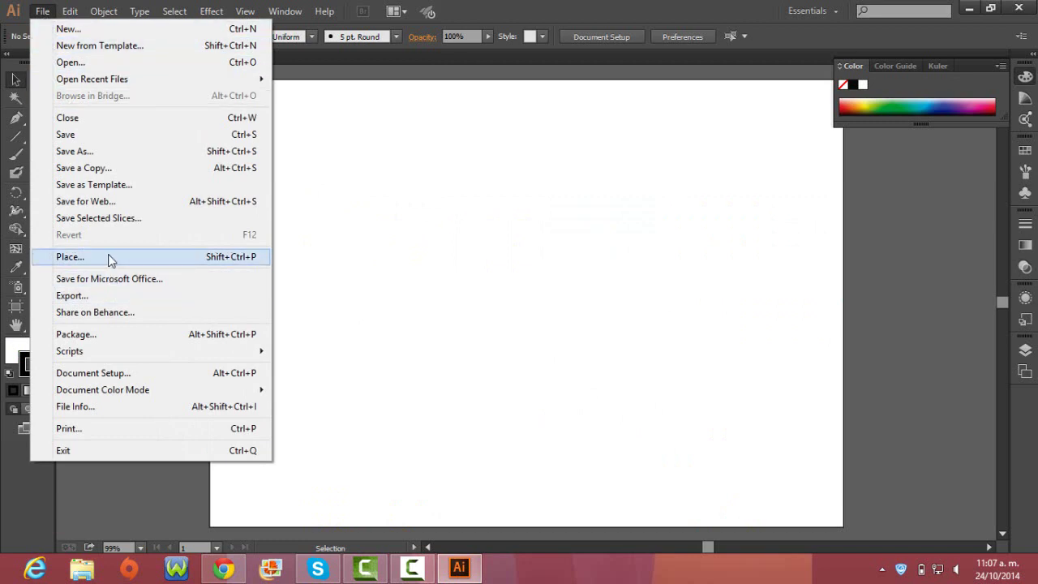
pyautogui.click(111, 257)
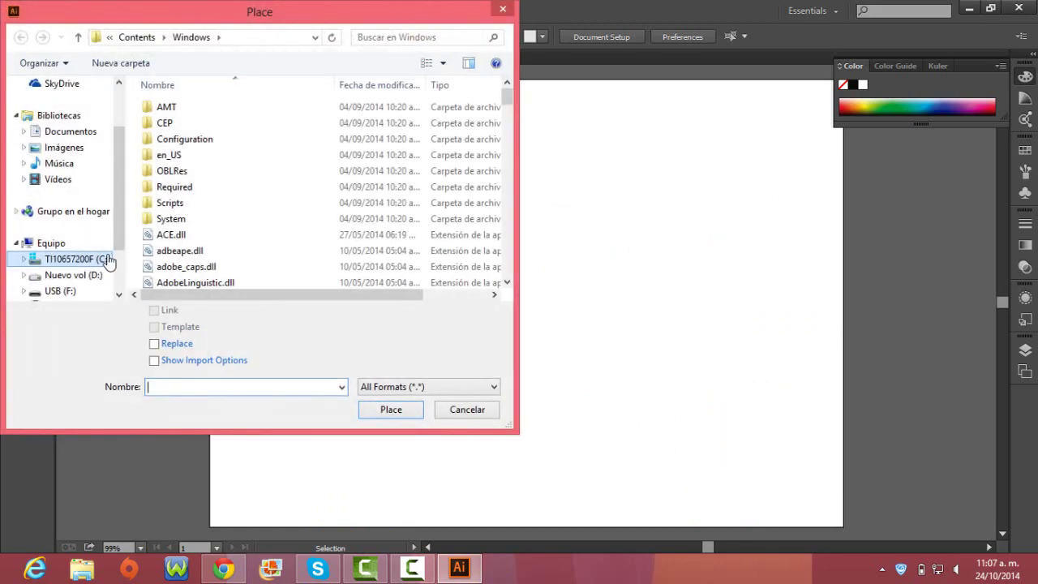
pyautogui.click(57, 245)
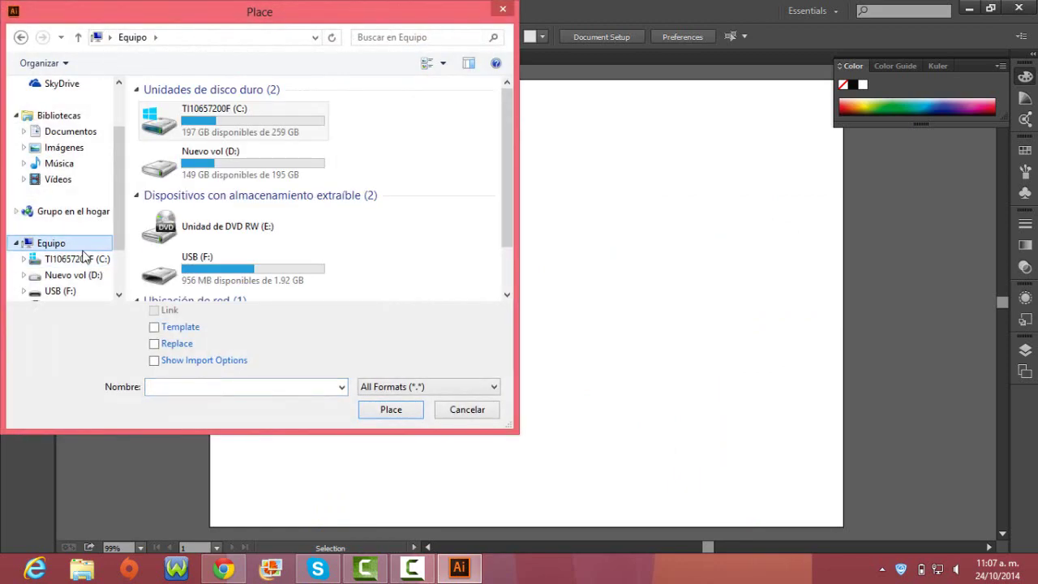
pyautogui.doubleClick(204, 278)
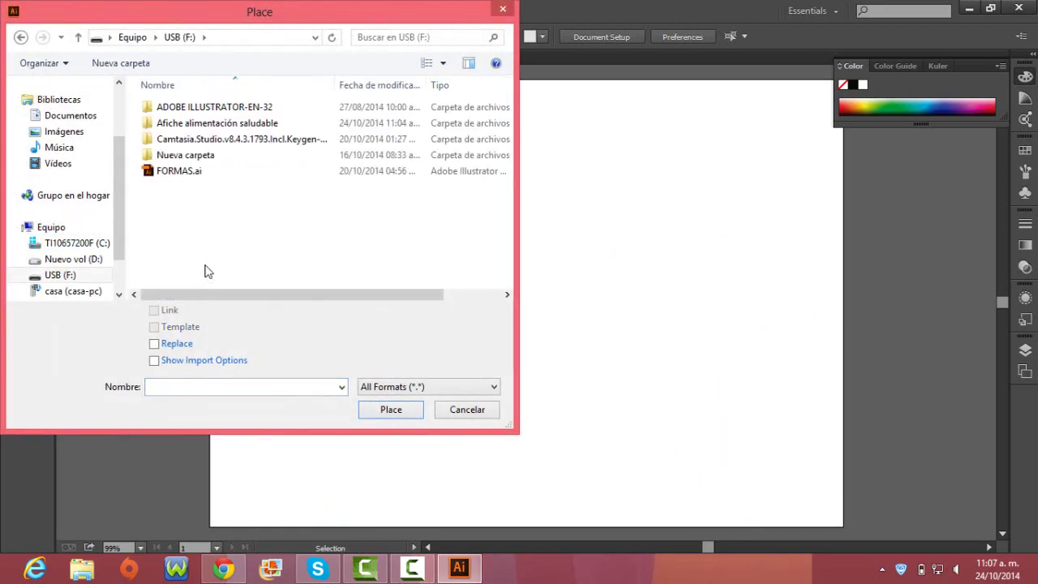
pyautogui.doubleClick(217, 126)
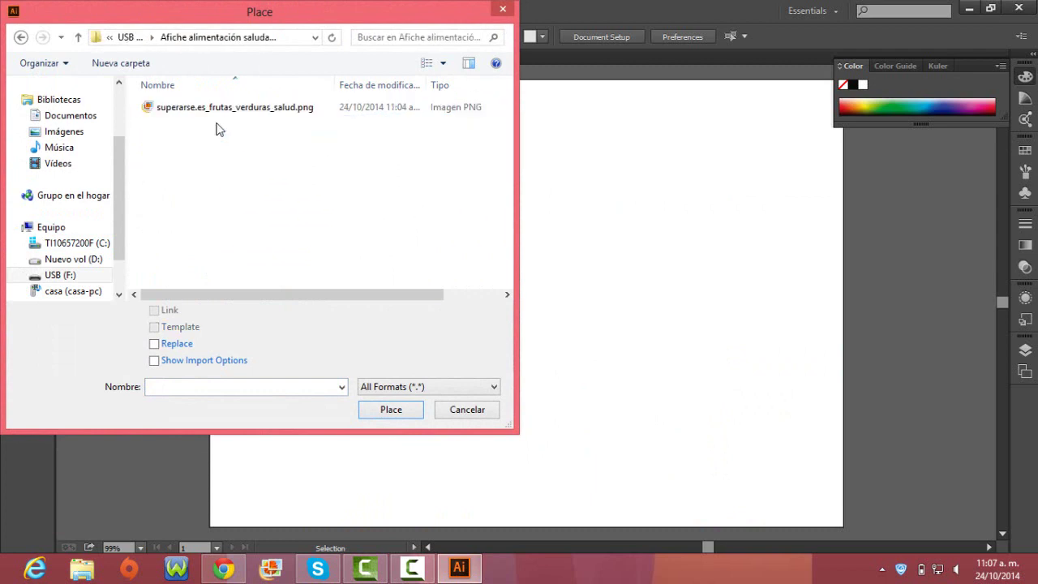
pyautogui.click(217, 114)
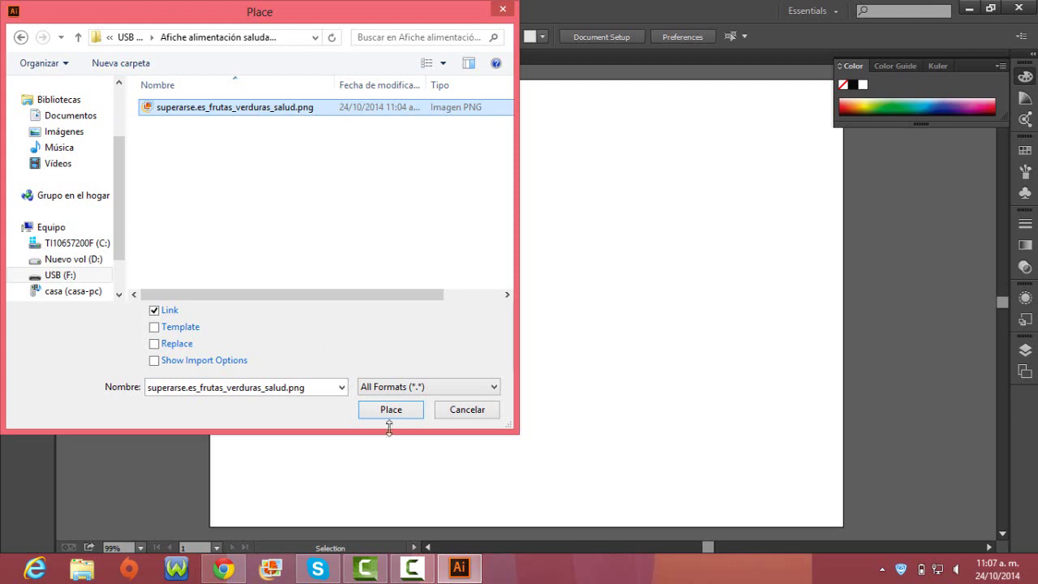
pyautogui.click(390, 409)
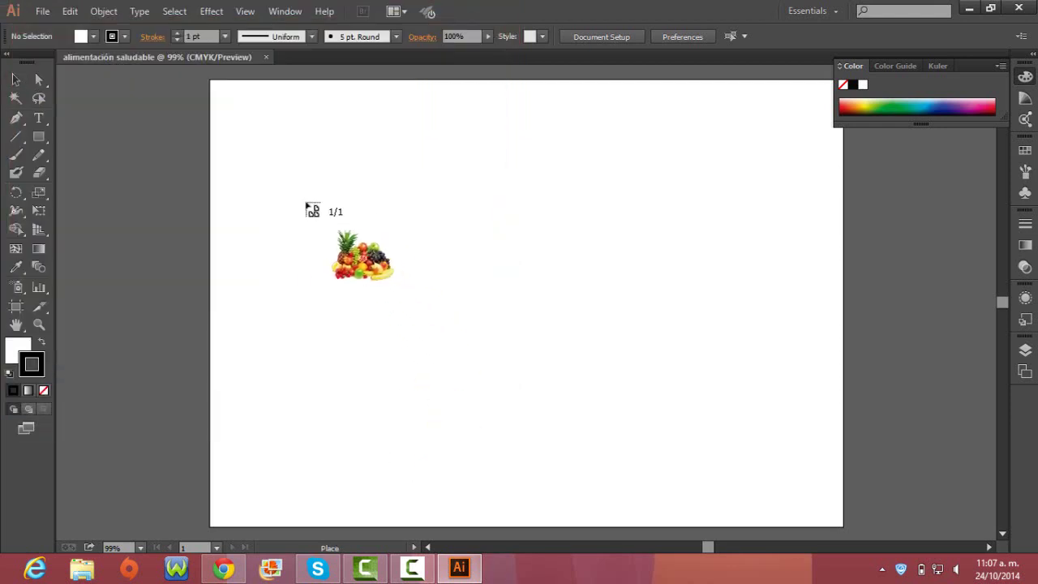
pyautogui.moveTo(298, 200); pyautogui.dragTo(428, 321)
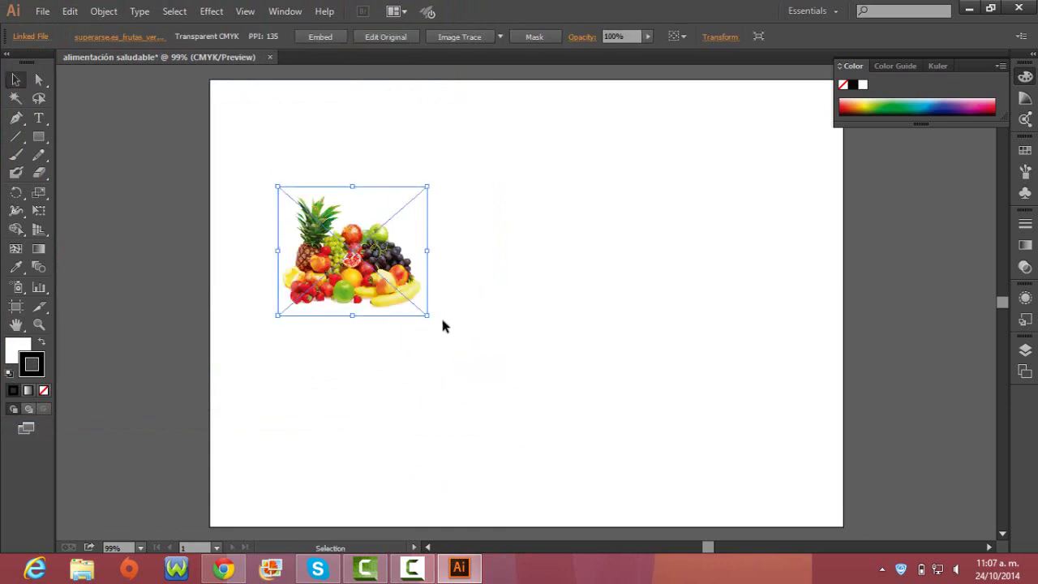
pyautogui.click(531, 318)
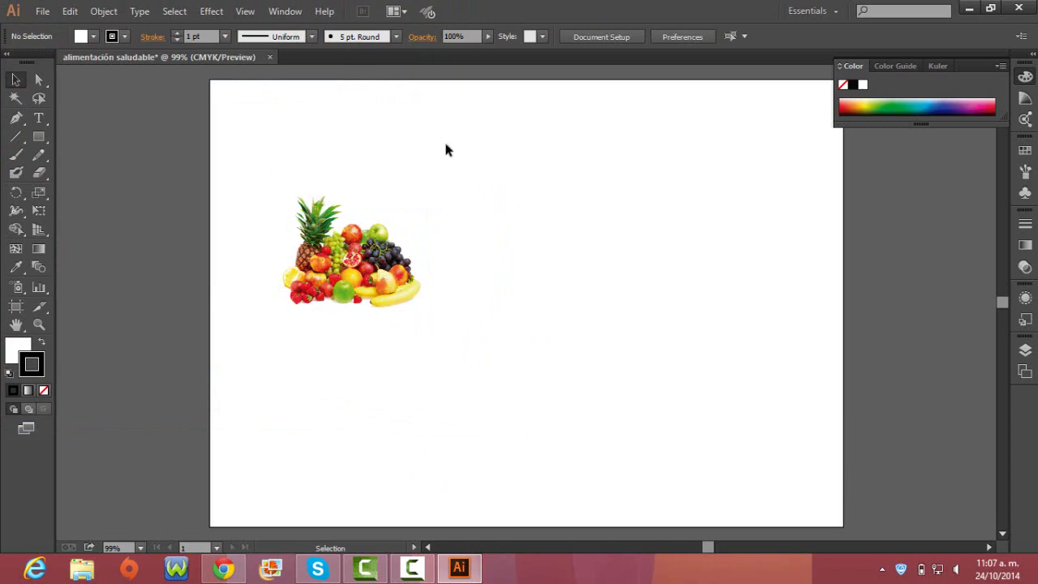
# Place a second copy of the fruit PNG at the artboard's lower right.
pyautogui.click(42, 11)
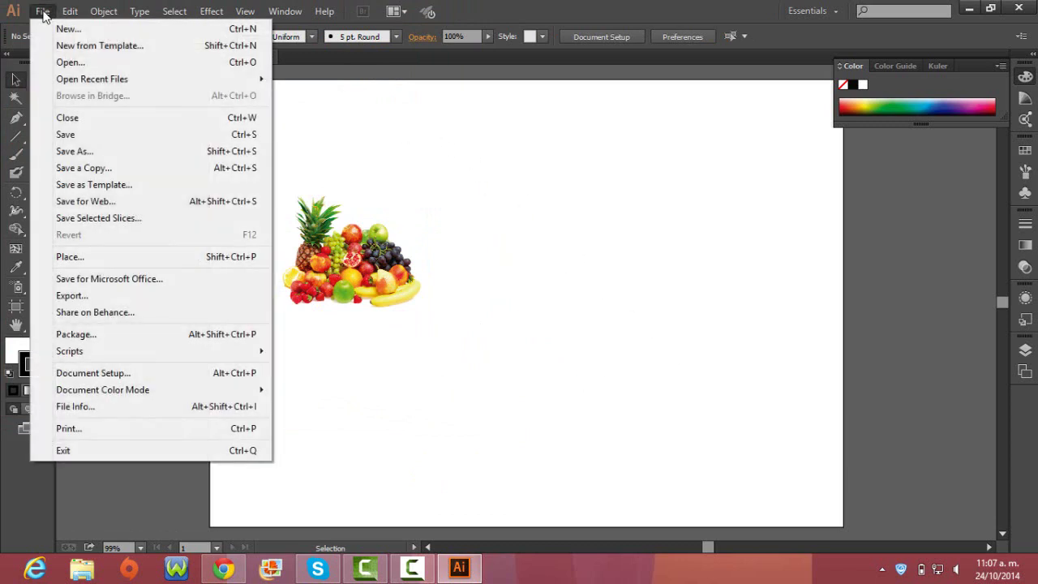
pyautogui.click(161, 259)
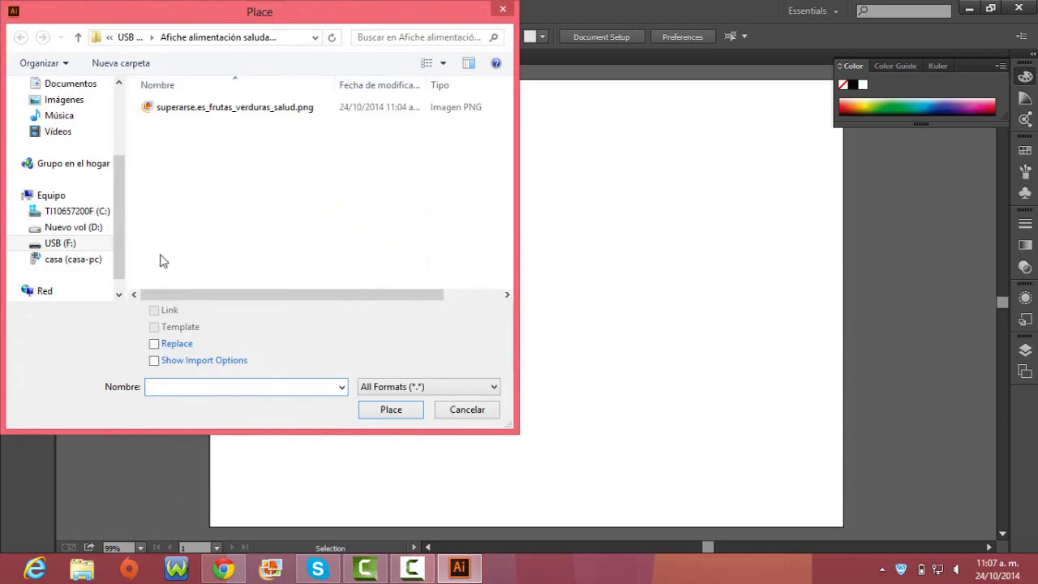
pyautogui.click(184, 112)
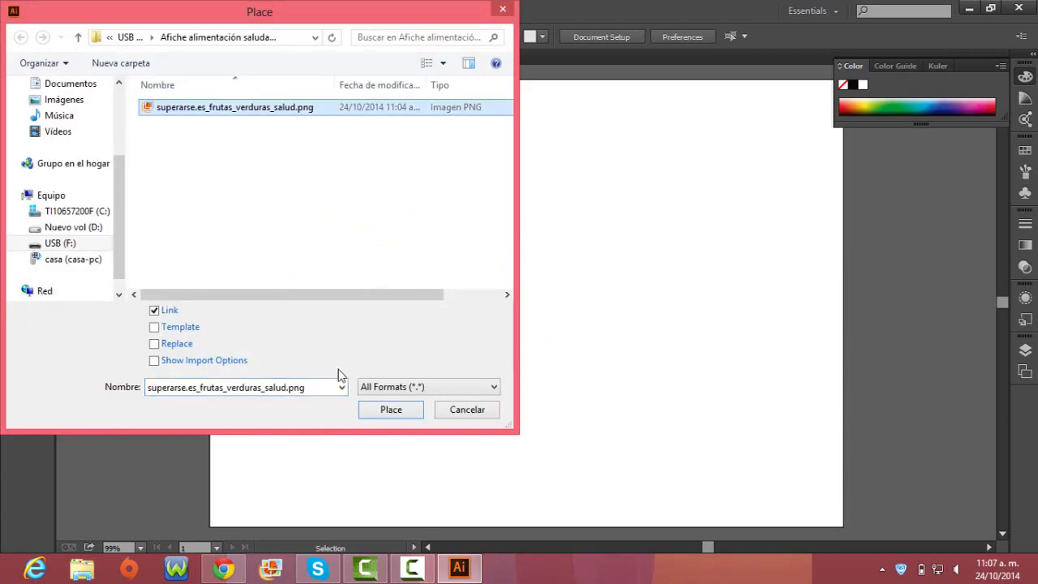
pyautogui.click(396, 411)
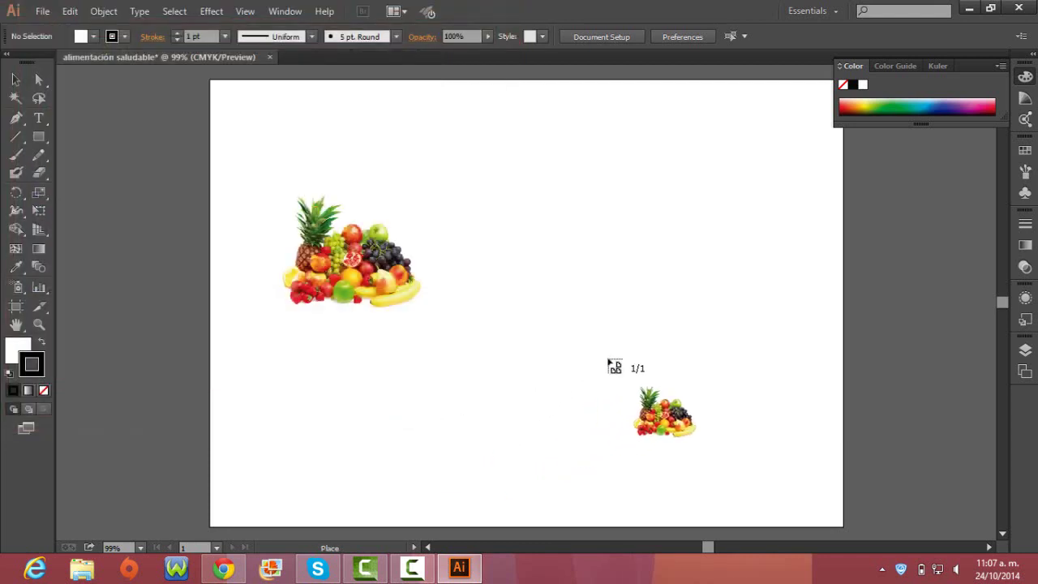
pyautogui.moveTo(600, 357); pyautogui.dragTo(790, 484)
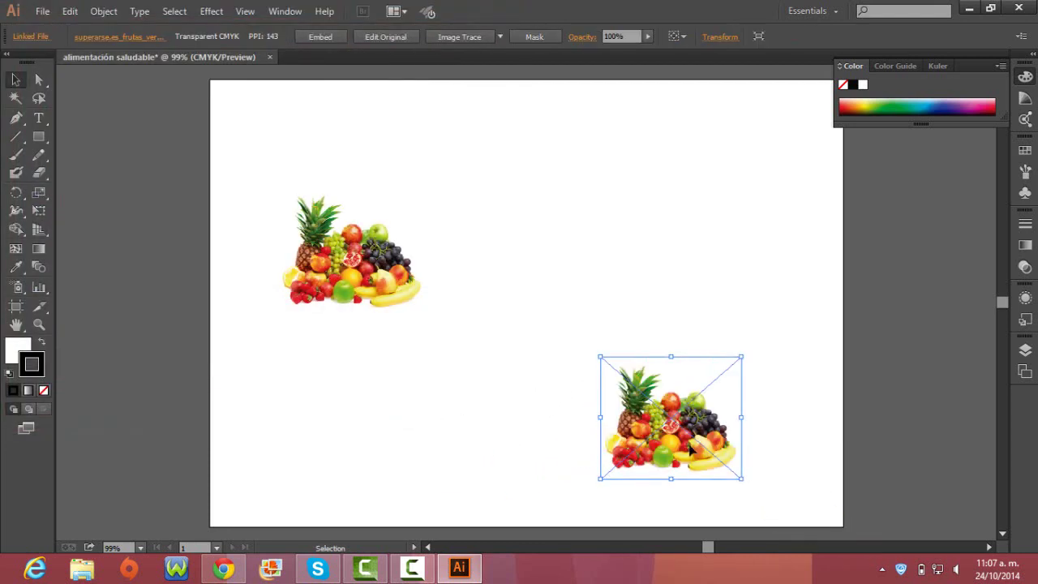
pyautogui.click(582, 297)
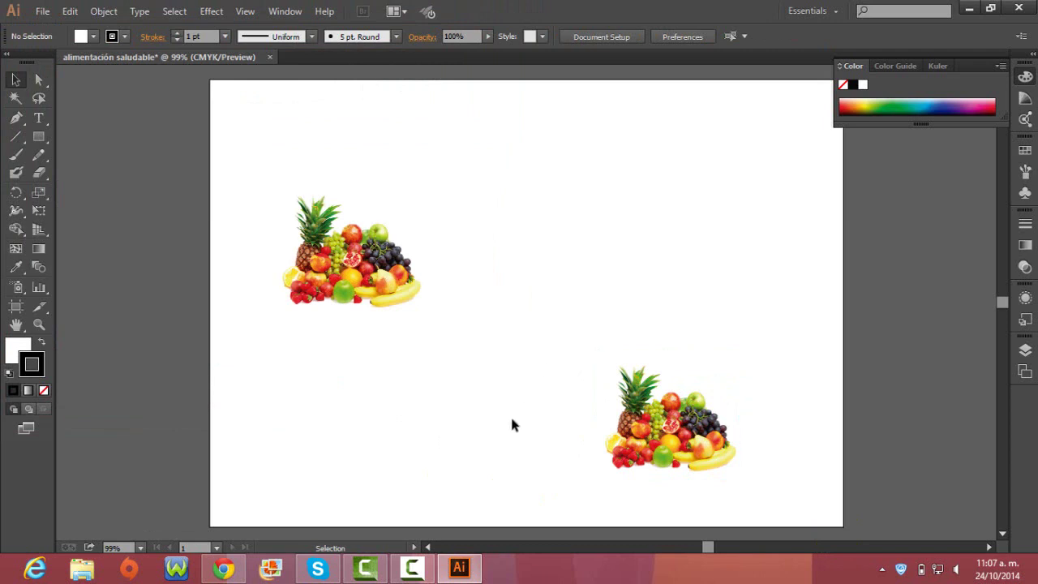
pyautogui.click(223, 568)
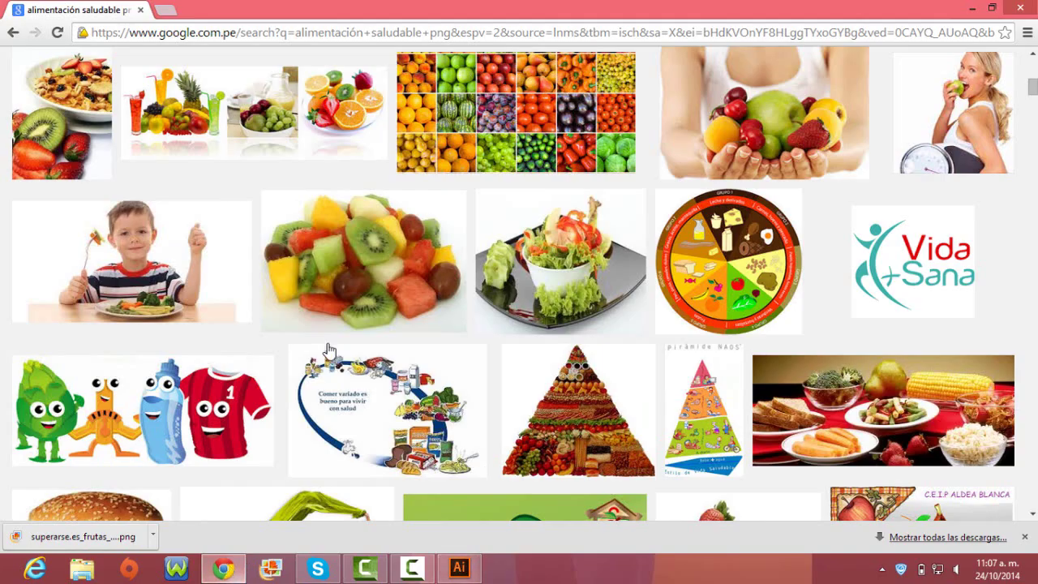
# Copy the 500 × 347 fruit-salad picture from Google Images and return to Illustrator.
pyautogui.moveTo(361, 256); pyautogui.dragTo(361, 256)
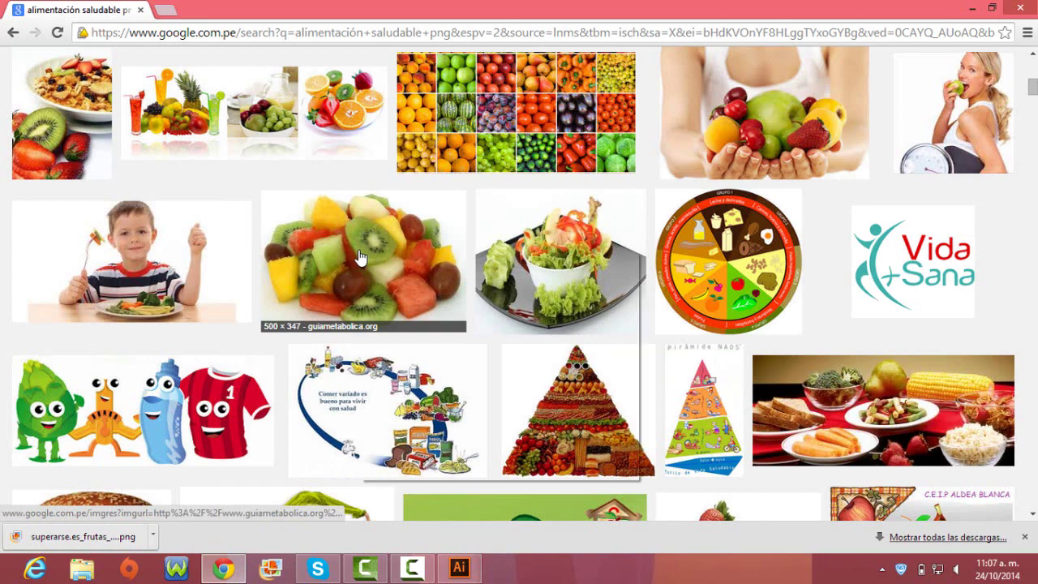
pyautogui.rightClick(361, 256)
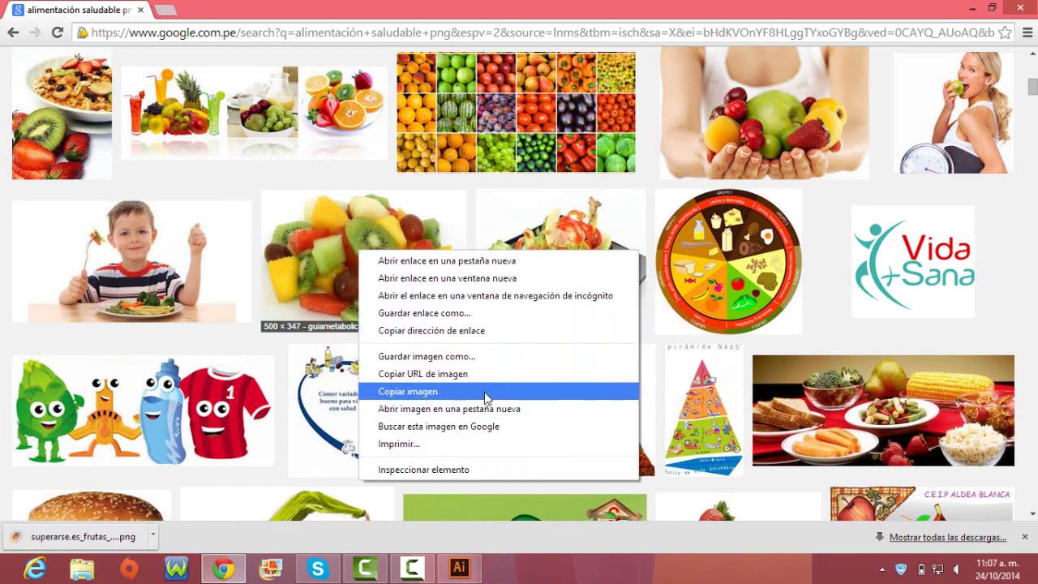
pyautogui.click(486, 394)
pyautogui.moveTo(459, 567)
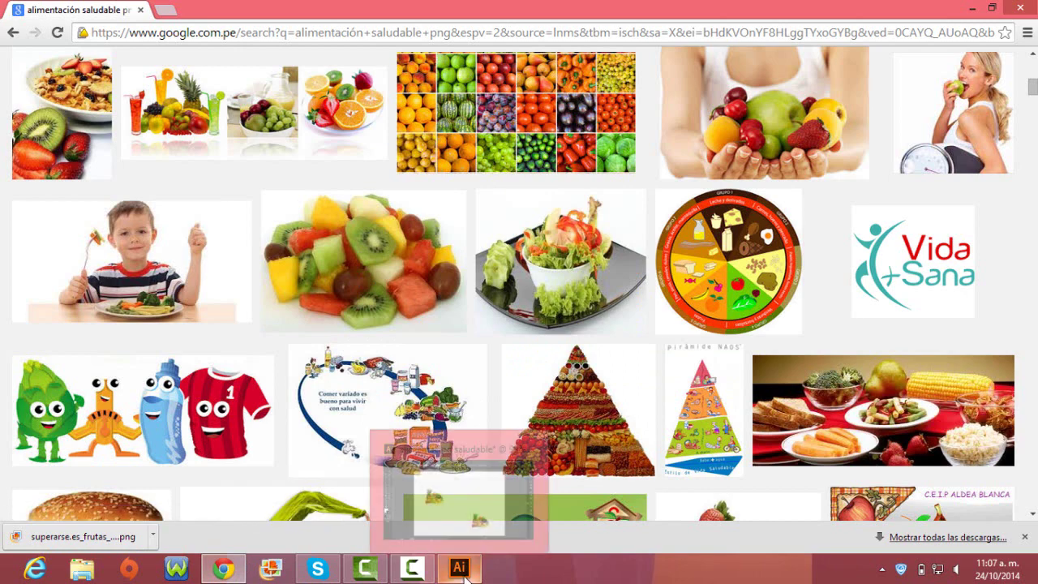
pyautogui.click(469, 542)
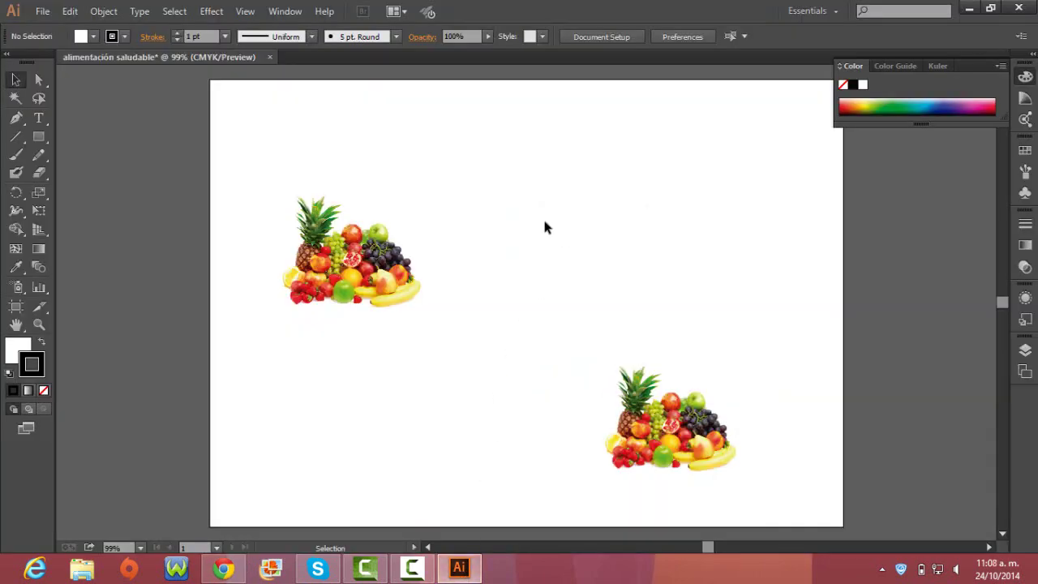
pyautogui.click(72, 14)
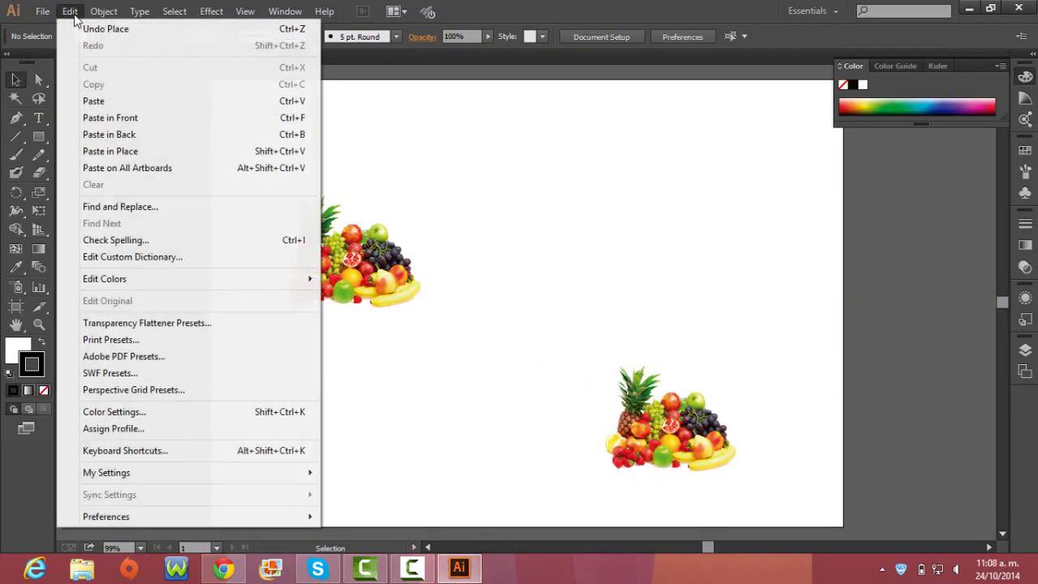
pyautogui.click(152, 104)
pyautogui.moveTo(540, 304); pyautogui.dragTo(566, 250)
pyautogui.click(740, 283)
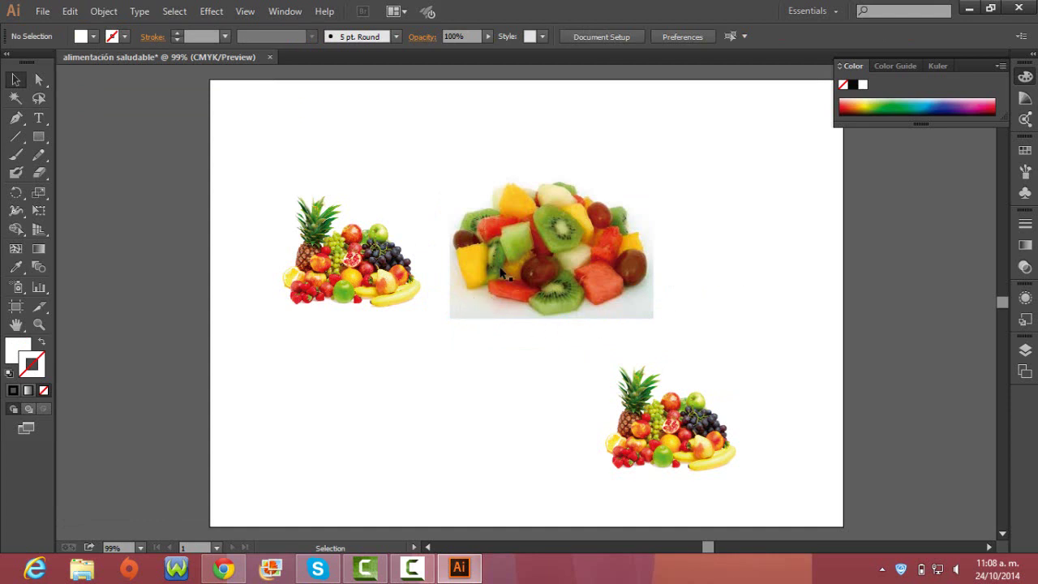
pyautogui.click(362, 278)
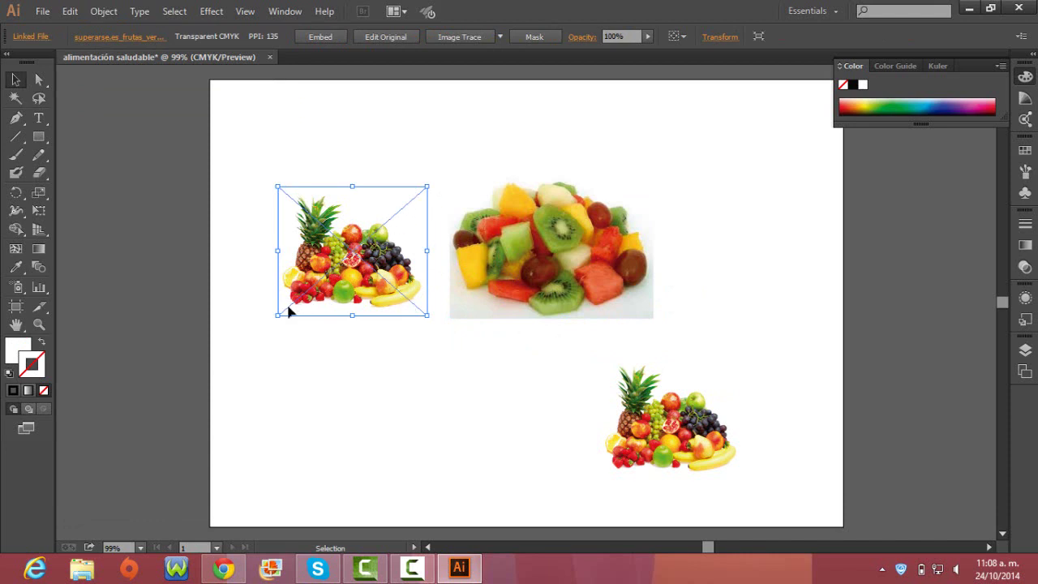
pyautogui.click(530, 270)
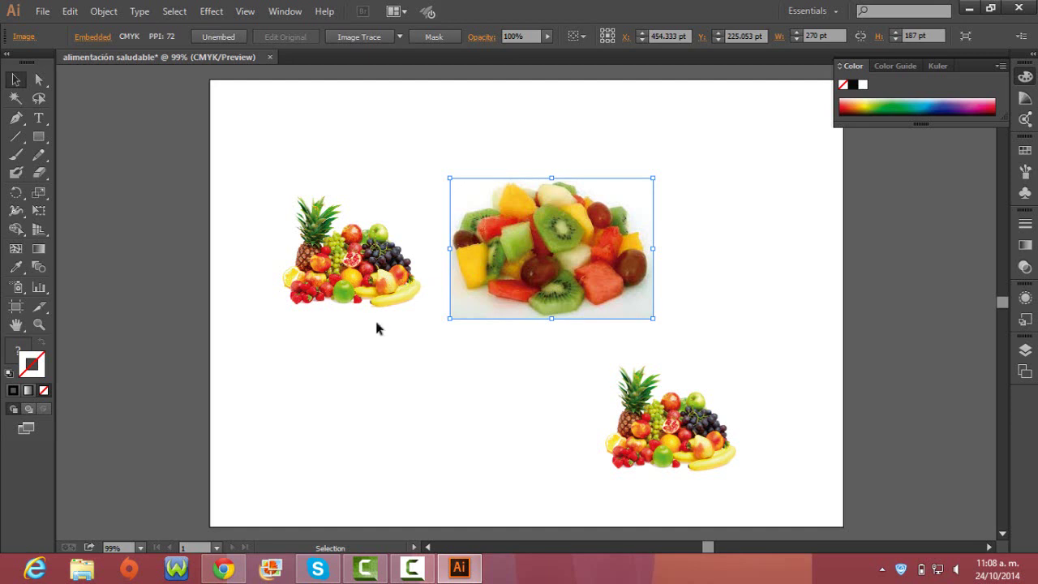
pyautogui.click(366, 275)
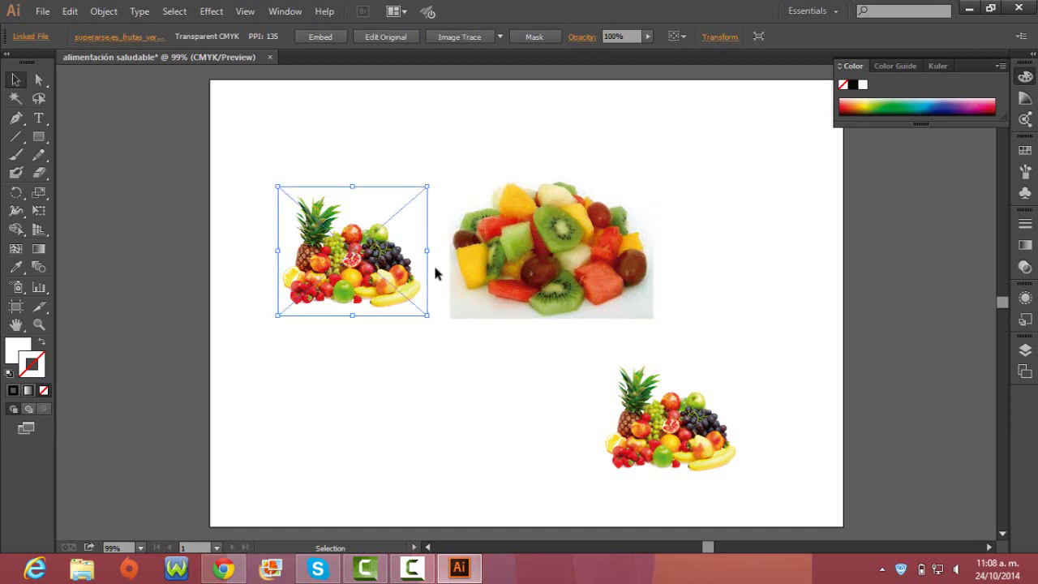
pyautogui.click(538, 268)
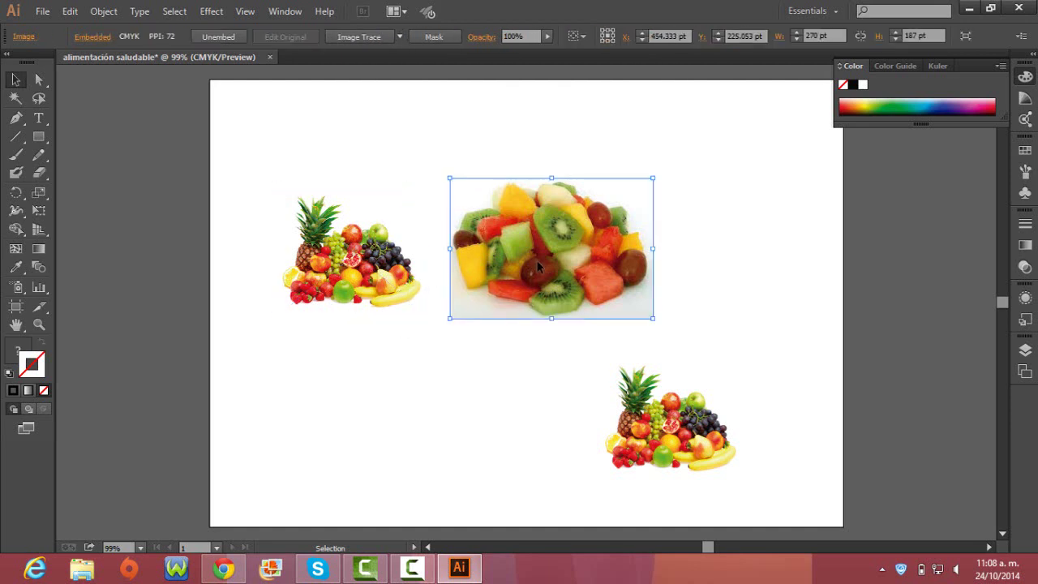
pyautogui.press('Delete')
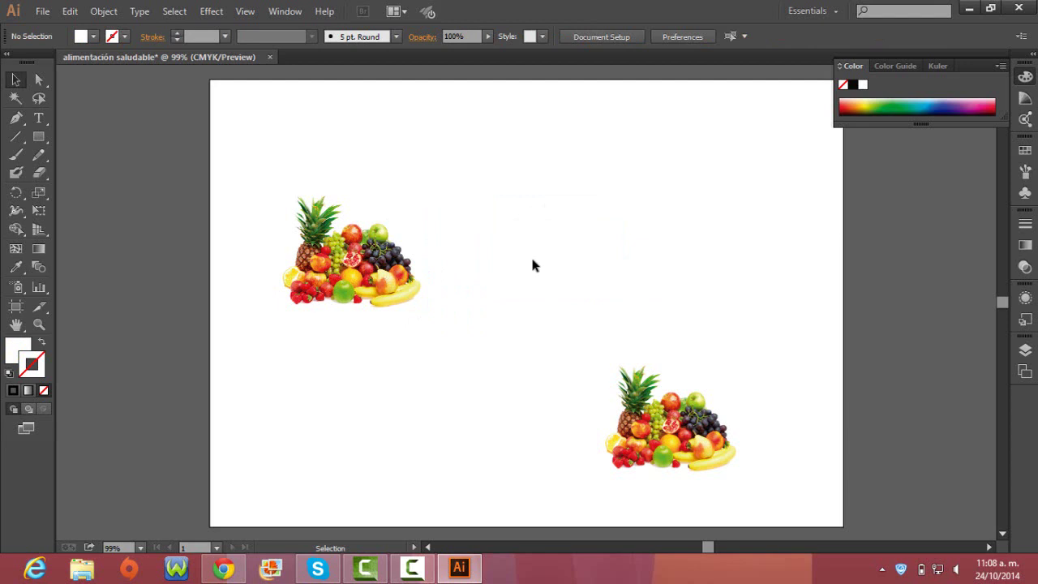
# Draw an ellipse near the top centre of the artboard and pick the Type on a Path tool.
pyautogui.click(44, 142)
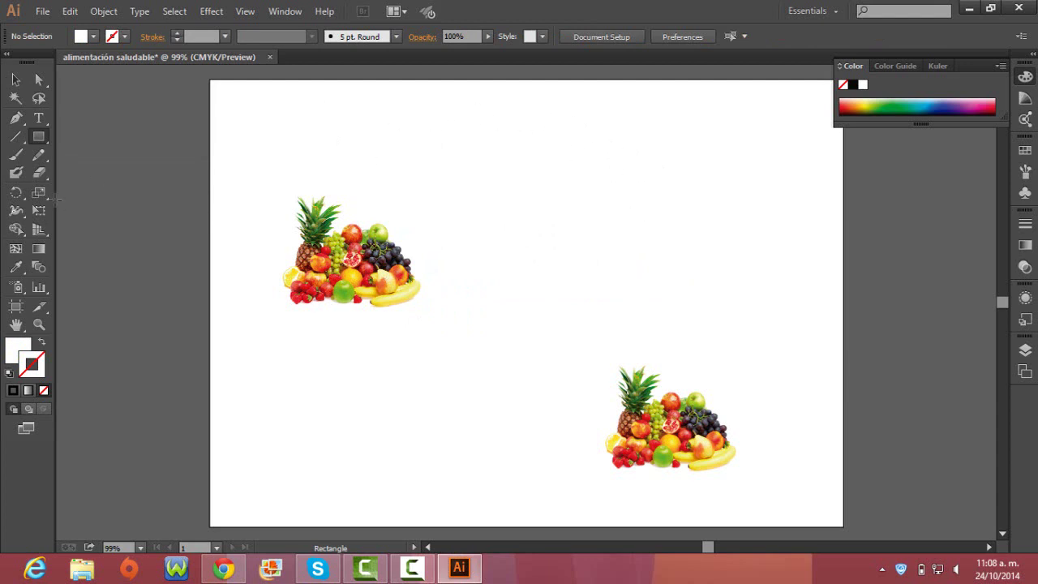
pyautogui.click(43, 136)
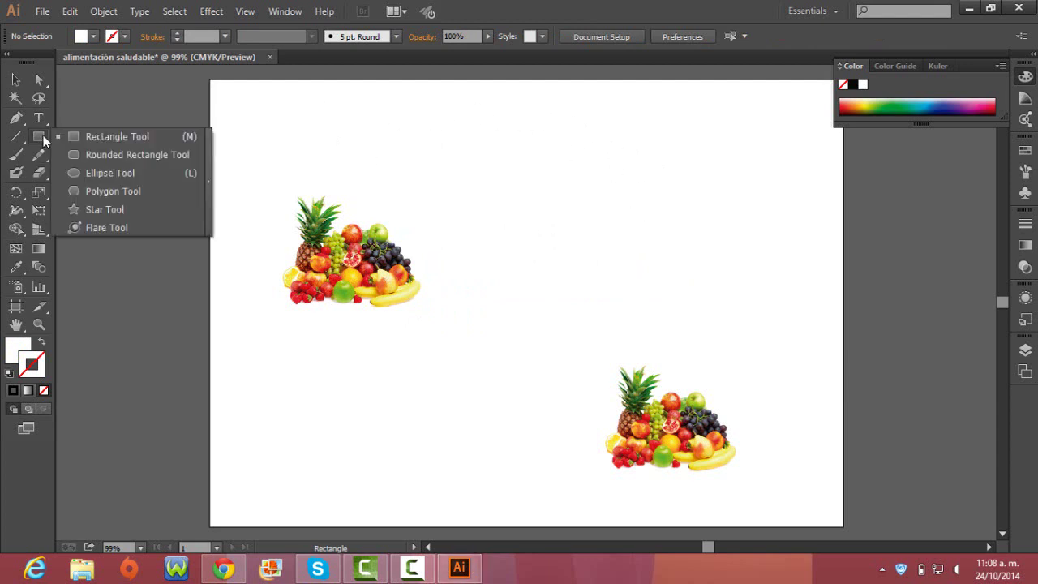
pyautogui.click(121, 172)
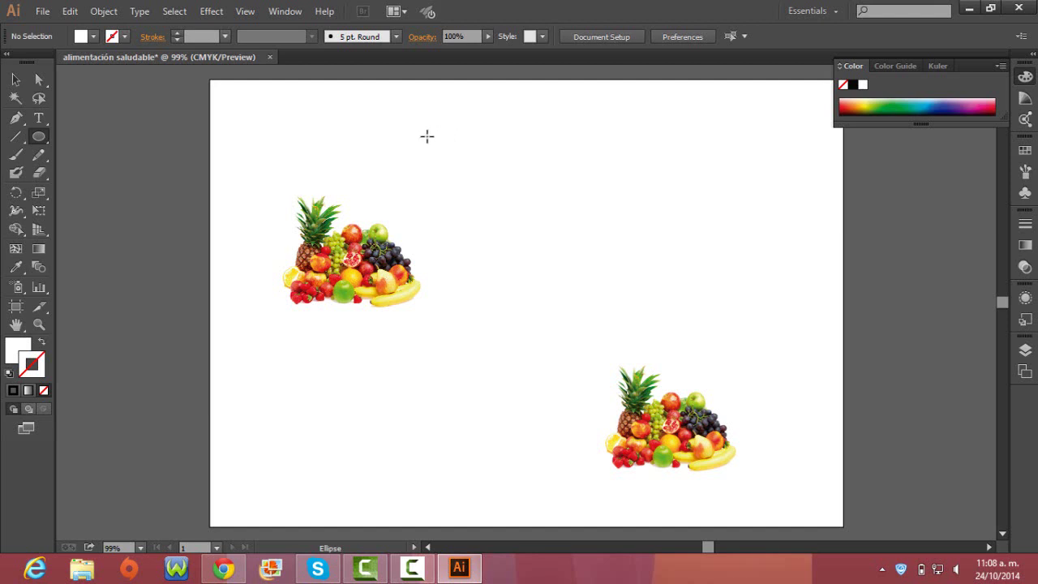
pyautogui.moveTo(427, 136)
pyautogui.mouseDown()
pyautogui.moveTo(606, 241)
pyautogui.moveTo(632, 280)
pyautogui.mouseUp()
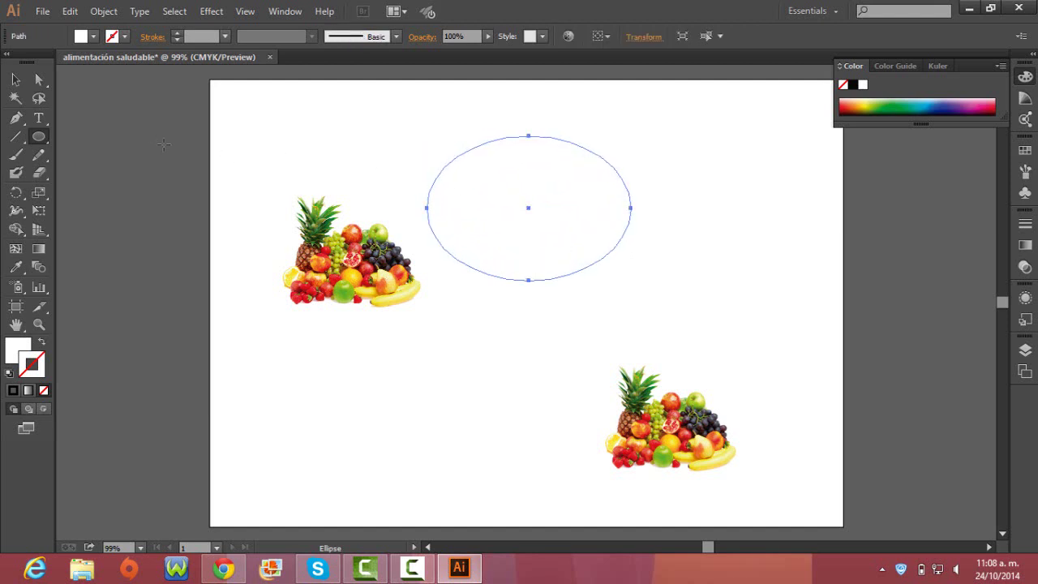
pyautogui.click(49, 122)
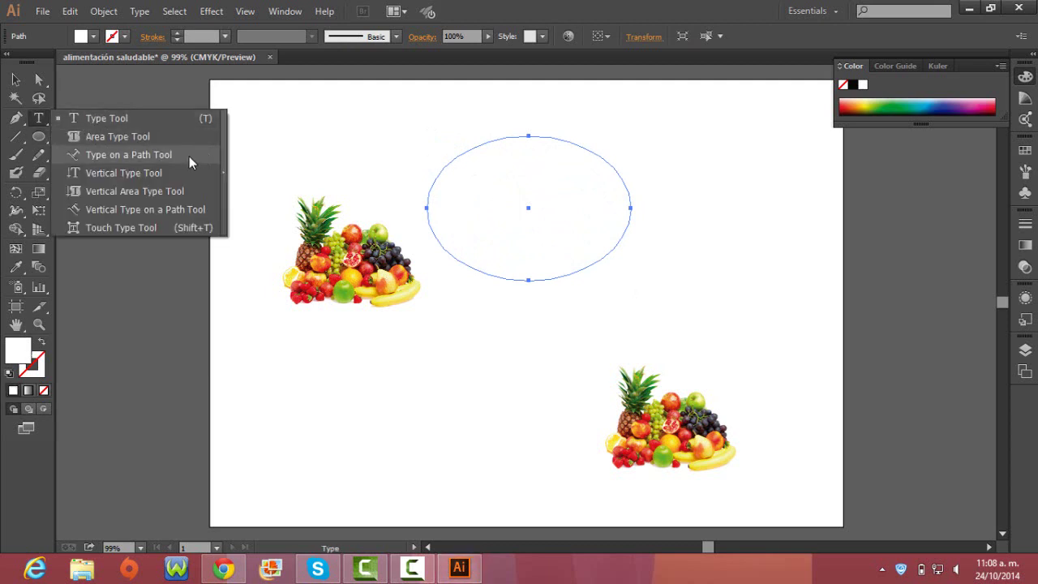
pyautogui.click(157, 155)
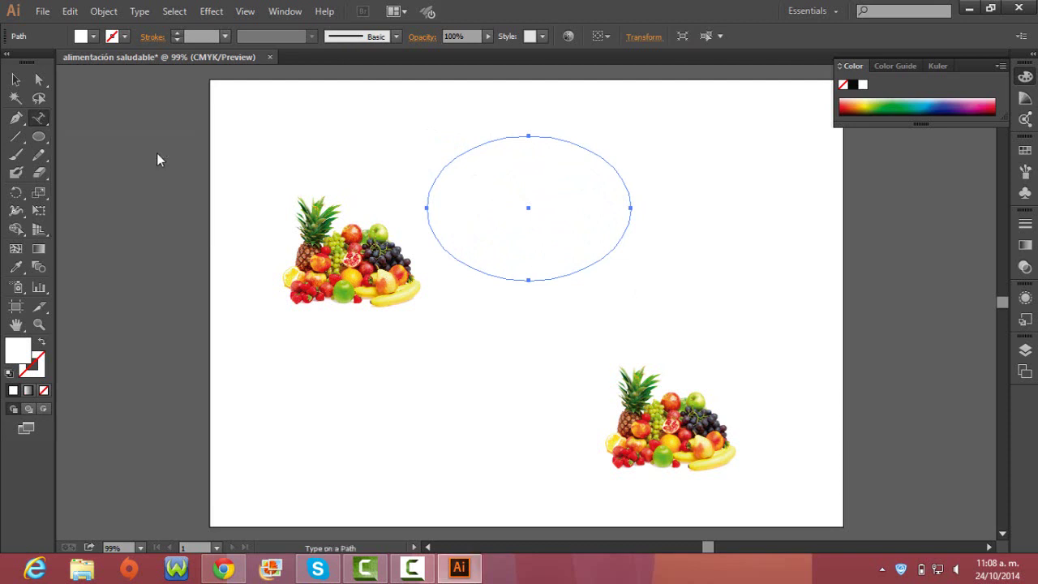
# Type 'Alimentación saludable' along the ellipse at 36 pt.
pyautogui.click(425, 198)
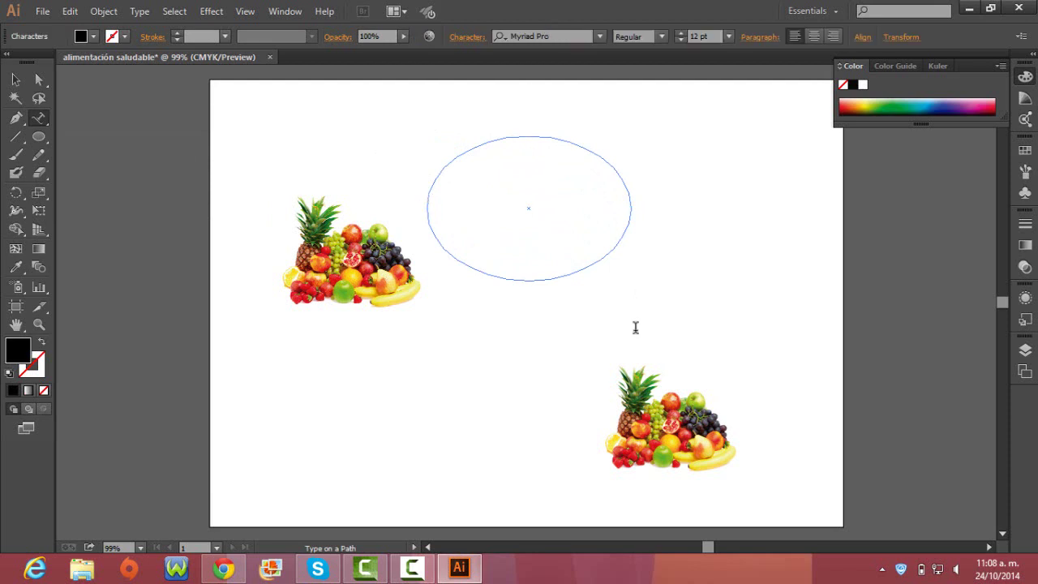
pyautogui.click(729, 39)
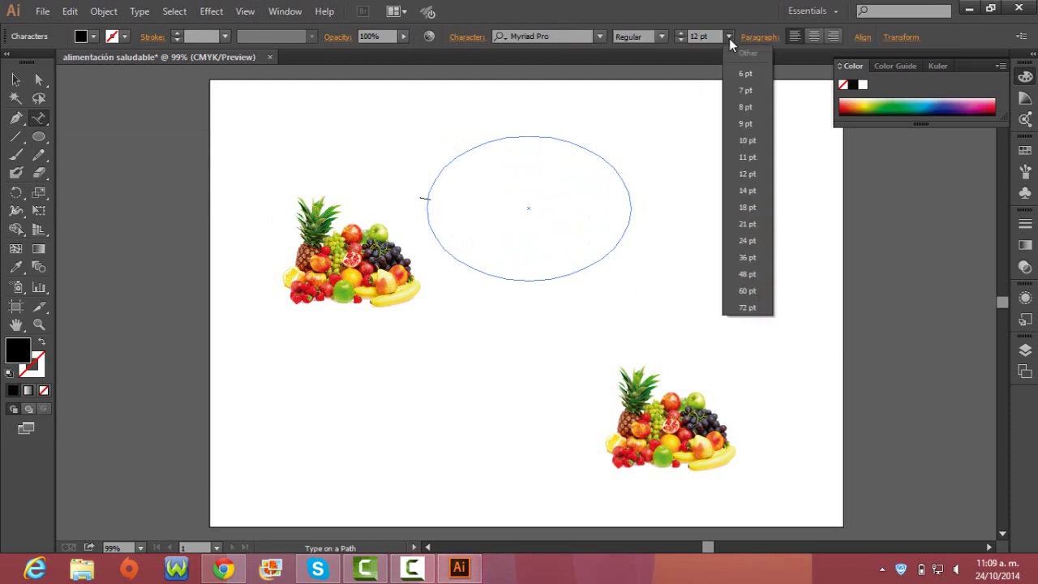
pyautogui.click(746, 257)
pyautogui.write('Ali')
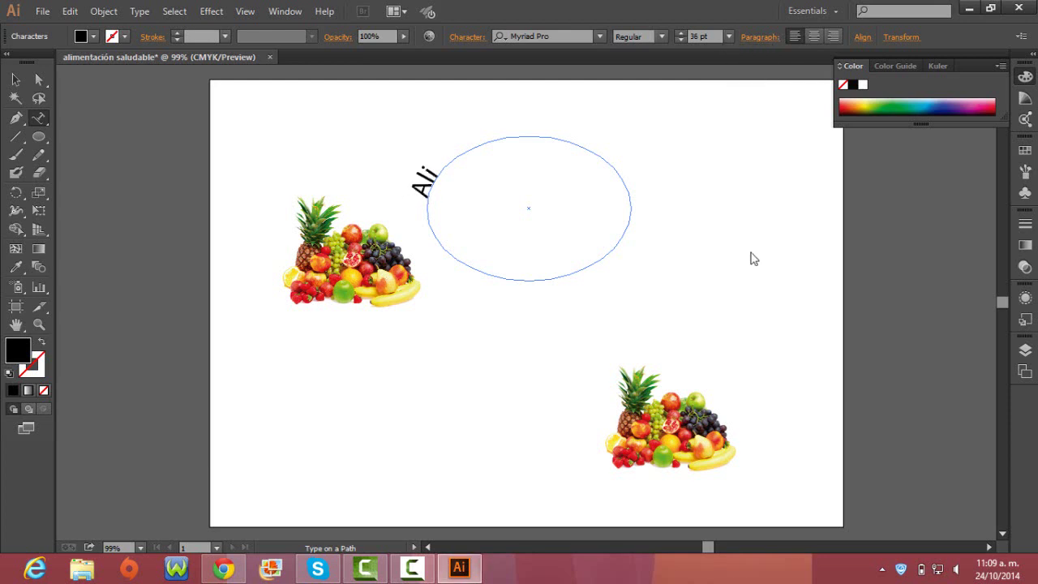
pyautogui.write('mentació')
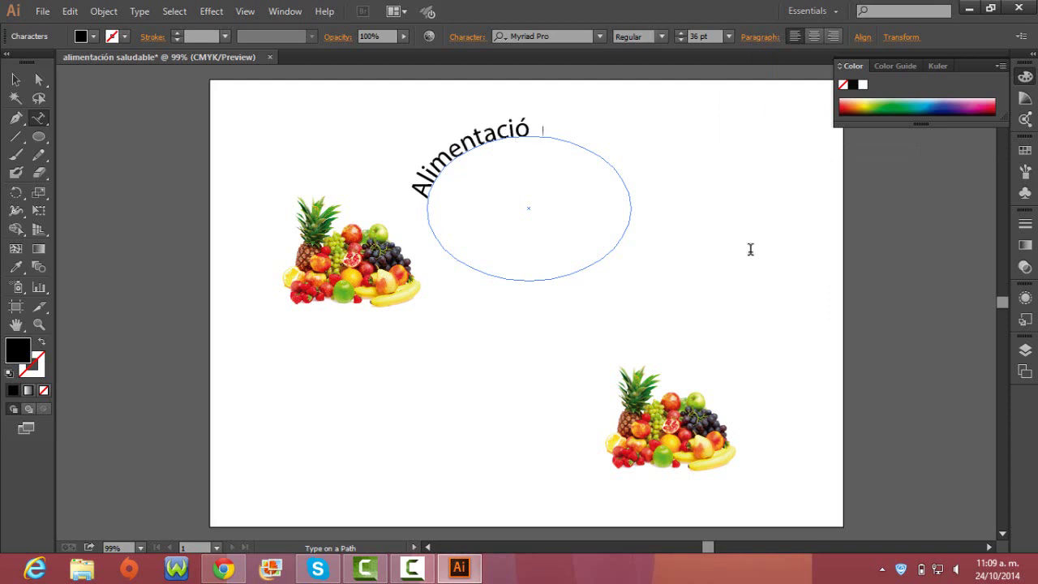
pyautogui.write('n saludable')
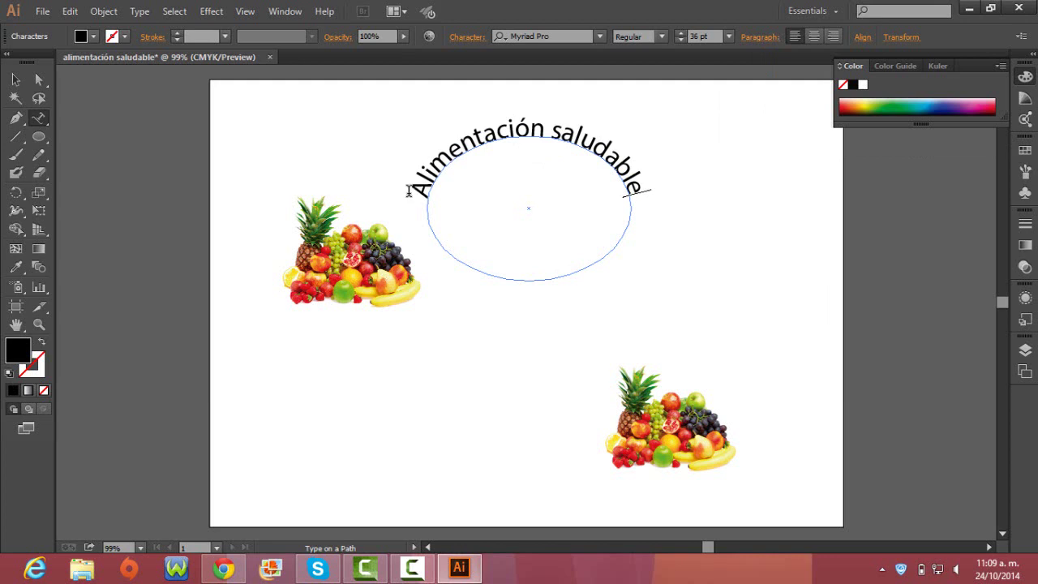
# Set the curved title to the Ravie font at 24 pt.
pyautogui.moveTo(414, 188); pyautogui.dragTo(665, 175)
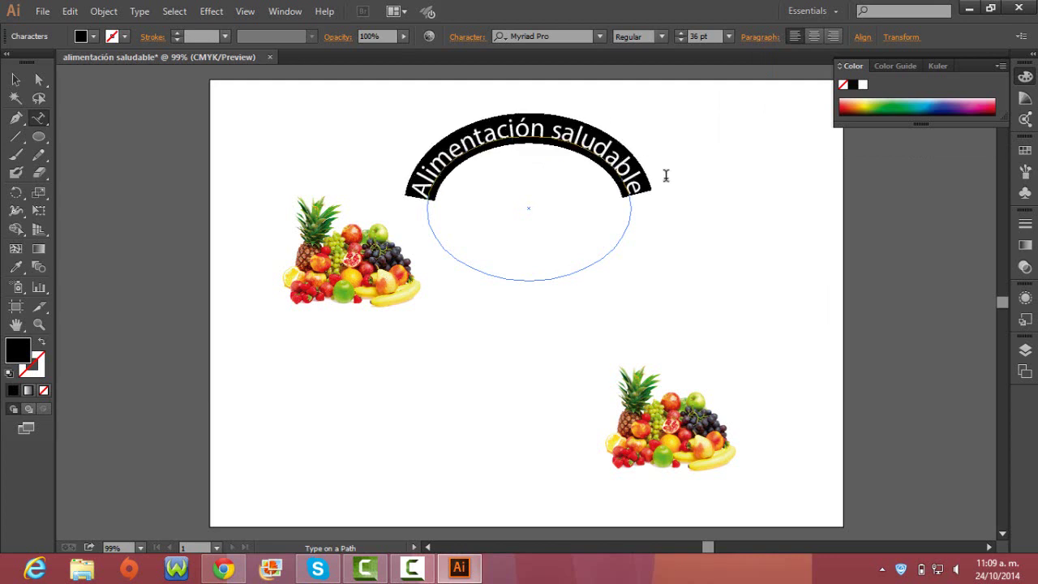
pyautogui.click(599, 36)
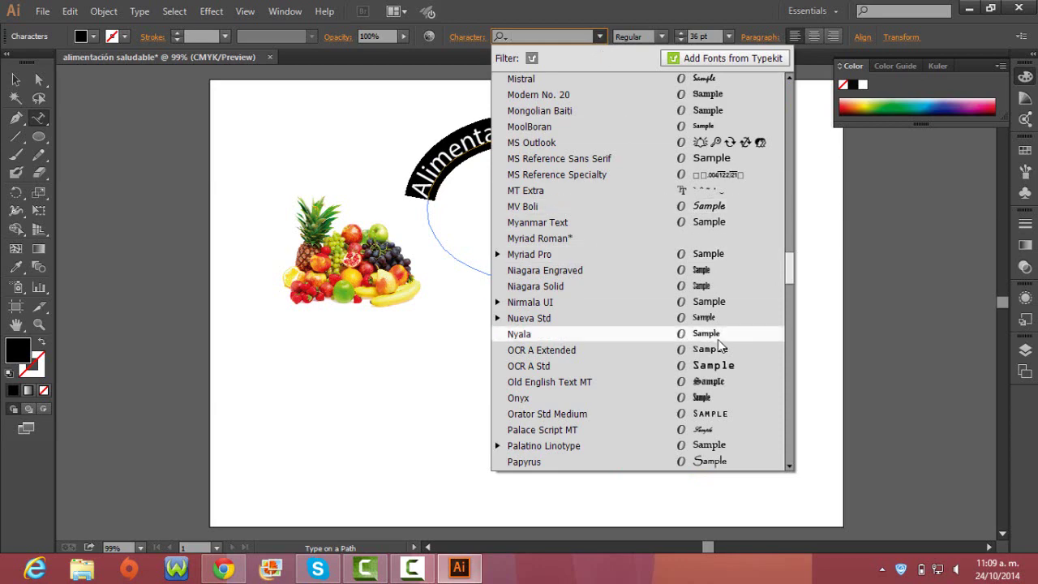
pyautogui.scroll(-1, 718, 365)
pyautogui.scroll(-1, 720, 367)
pyautogui.scroll(-1, 718, 365)
pyautogui.scroll(-2, 714, 355)
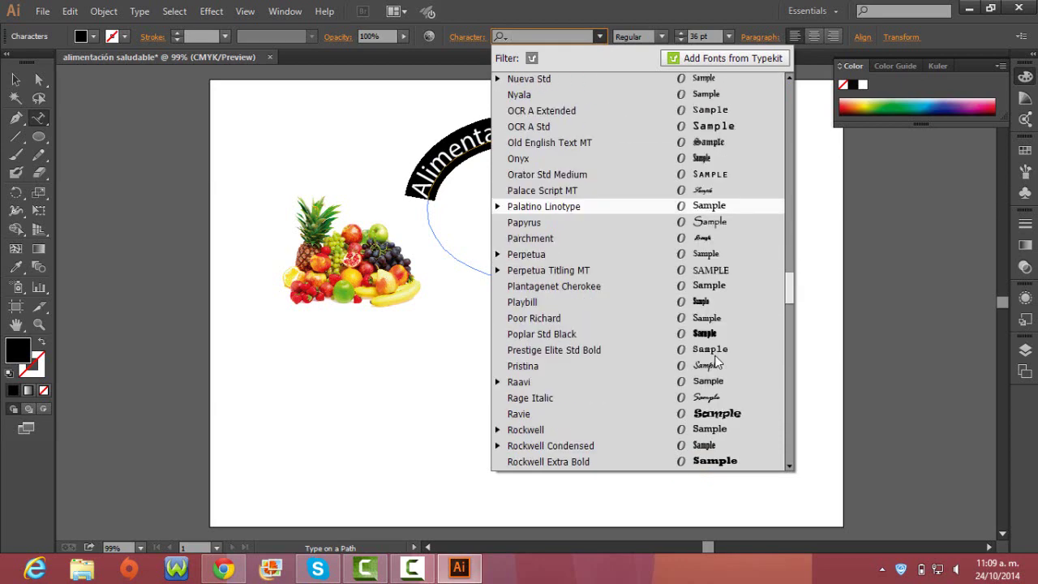
pyautogui.click(760, 418)
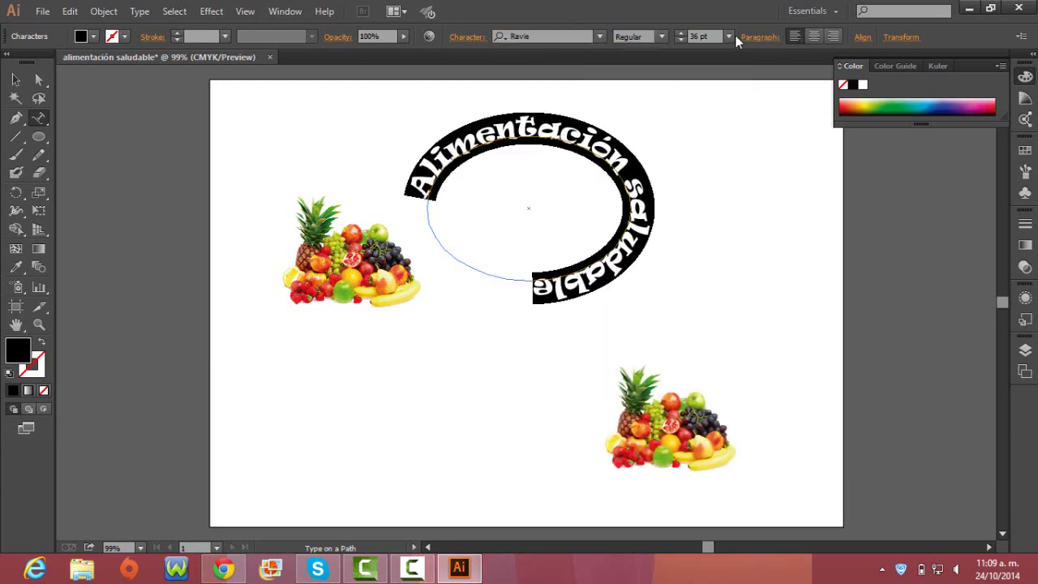
pyautogui.click(728, 36)
pyautogui.click(745, 241)
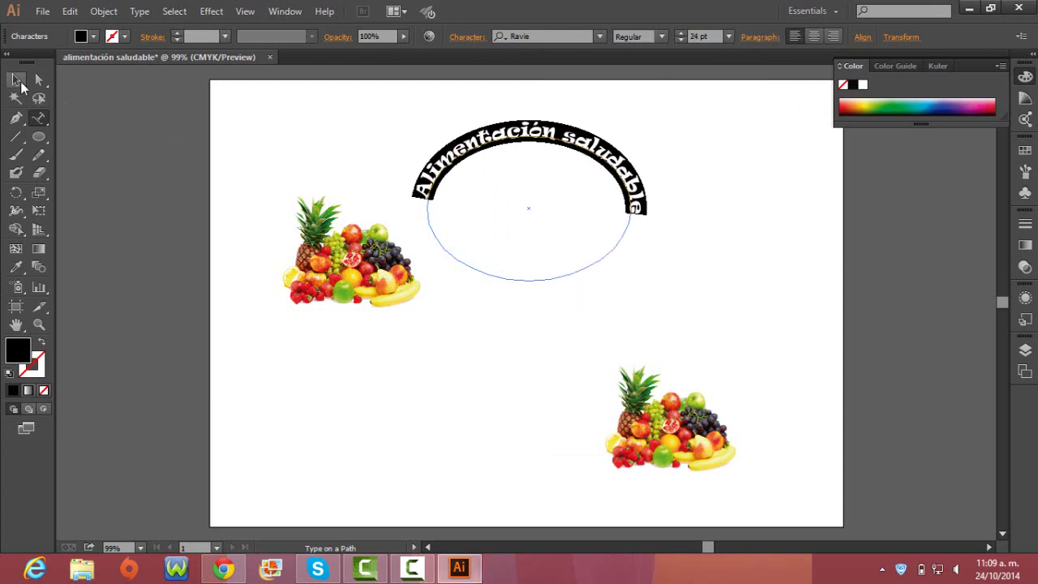
# Give the curved title a dark green fill and a white outline.
pyautogui.click(15, 80)
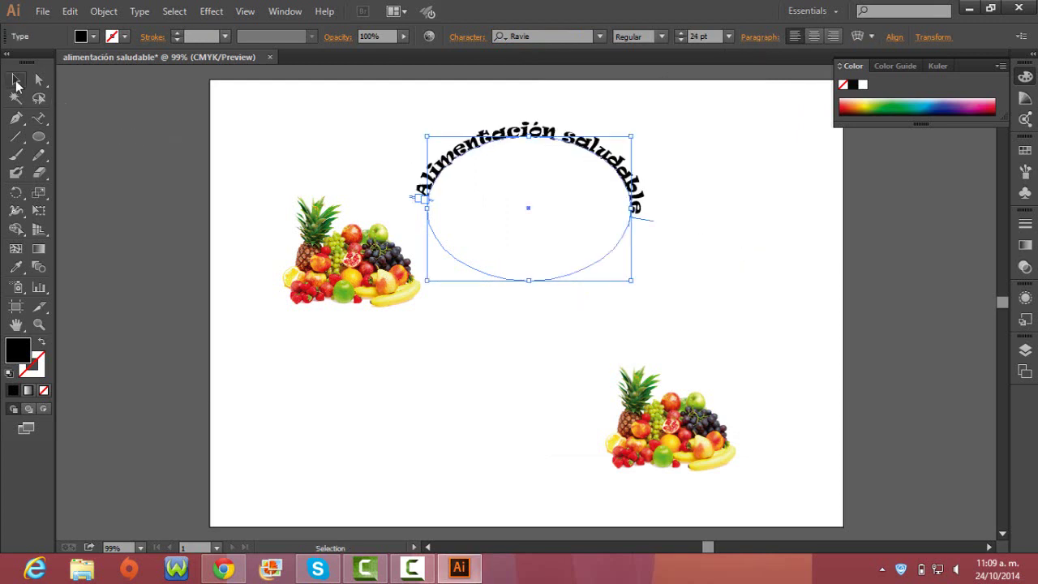
pyautogui.click(94, 36)
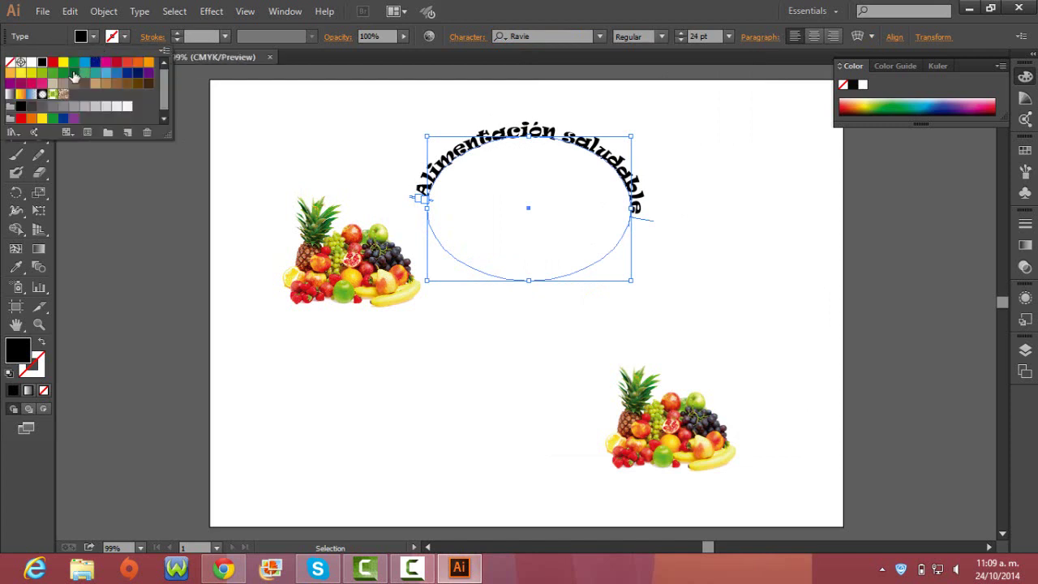
pyautogui.click(73, 74)
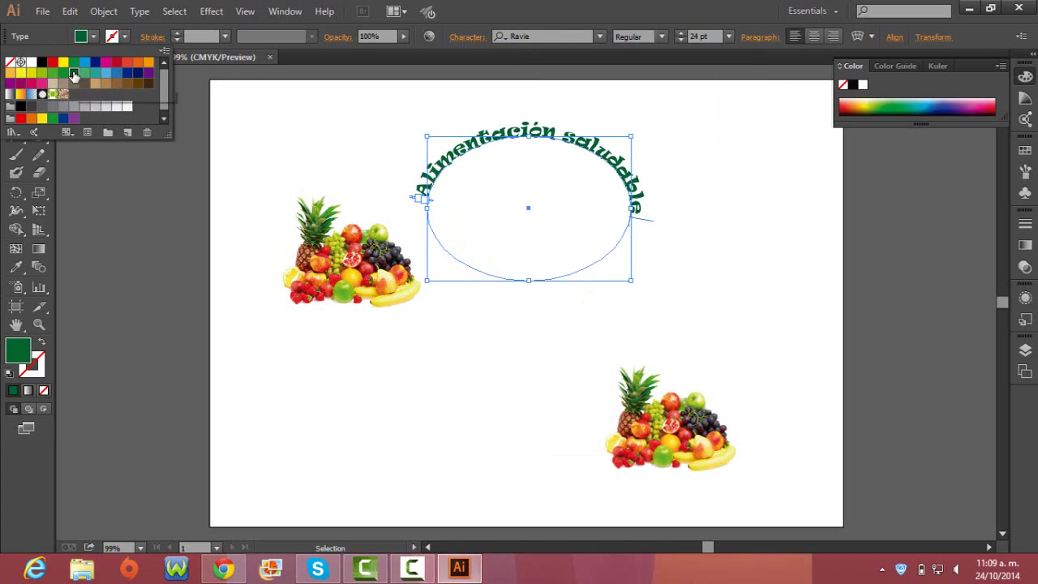
pyautogui.click(126, 38)
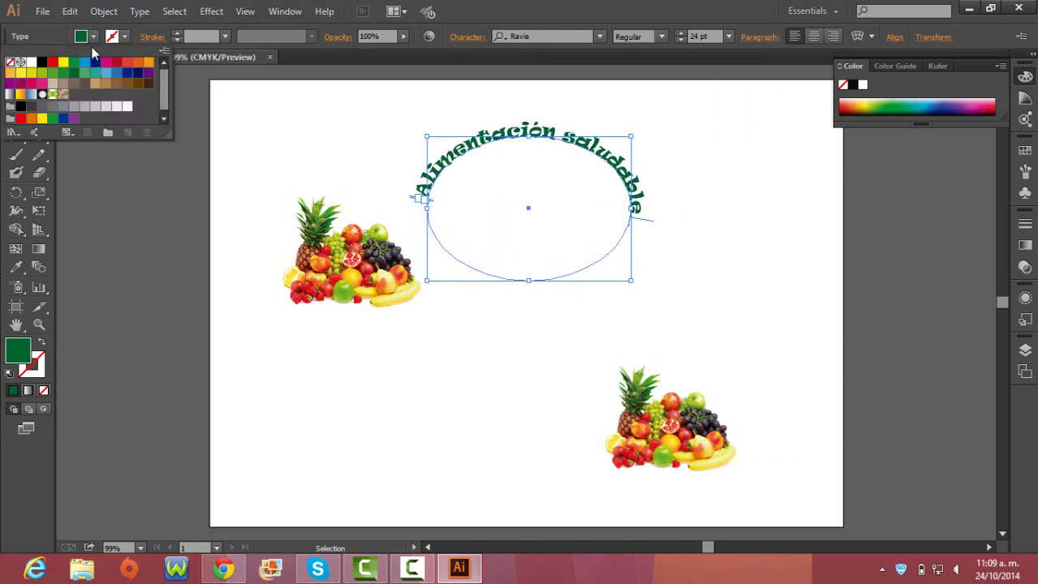
pyautogui.click(30, 63)
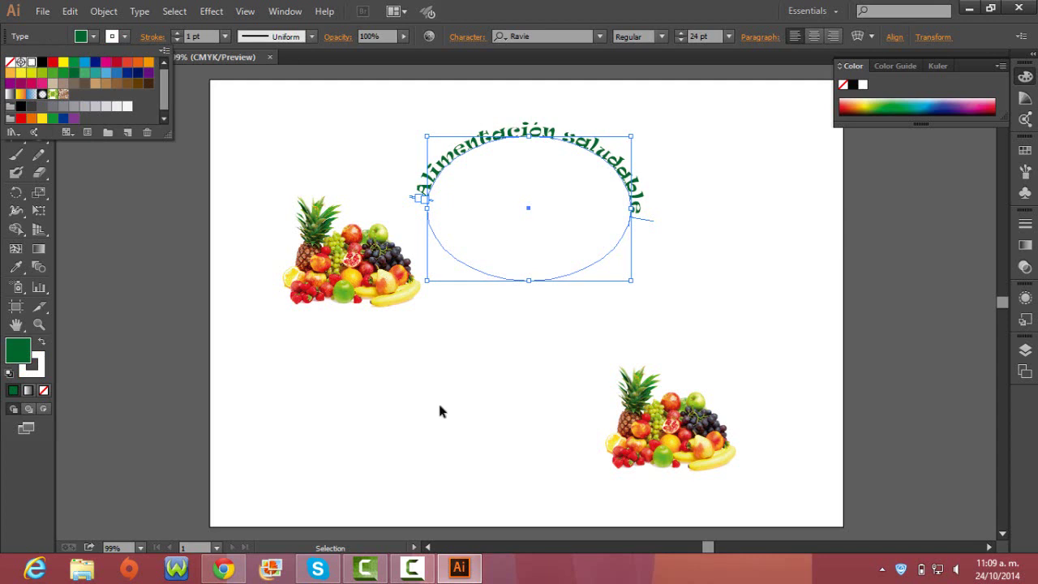
pyautogui.click(497, 412)
pyautogui.click(482, 374)
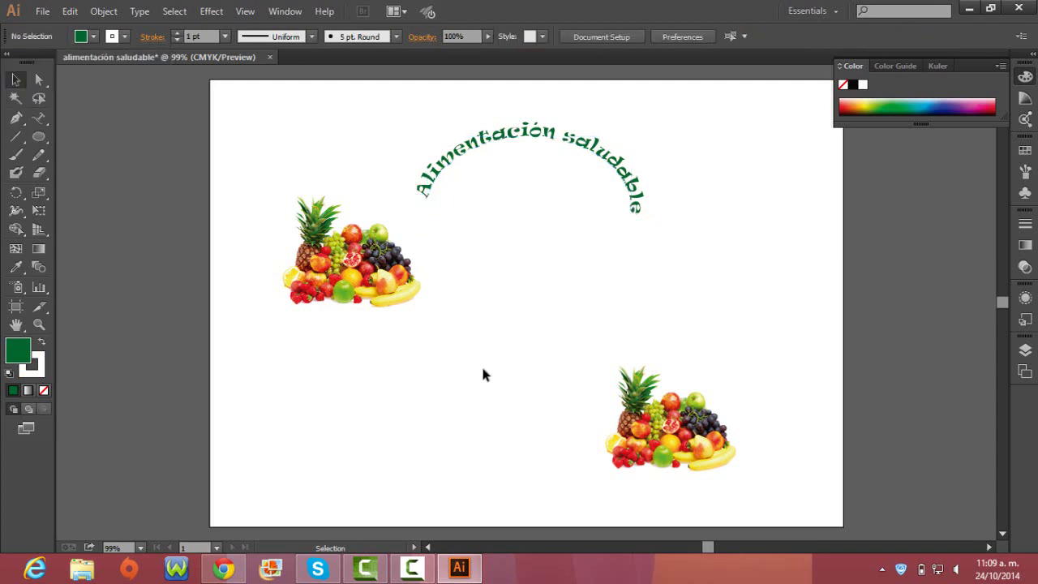
# Stretch the title's ellipse wider on both sides and taller, enlarging the text.
pyautogui.click(427, 188)
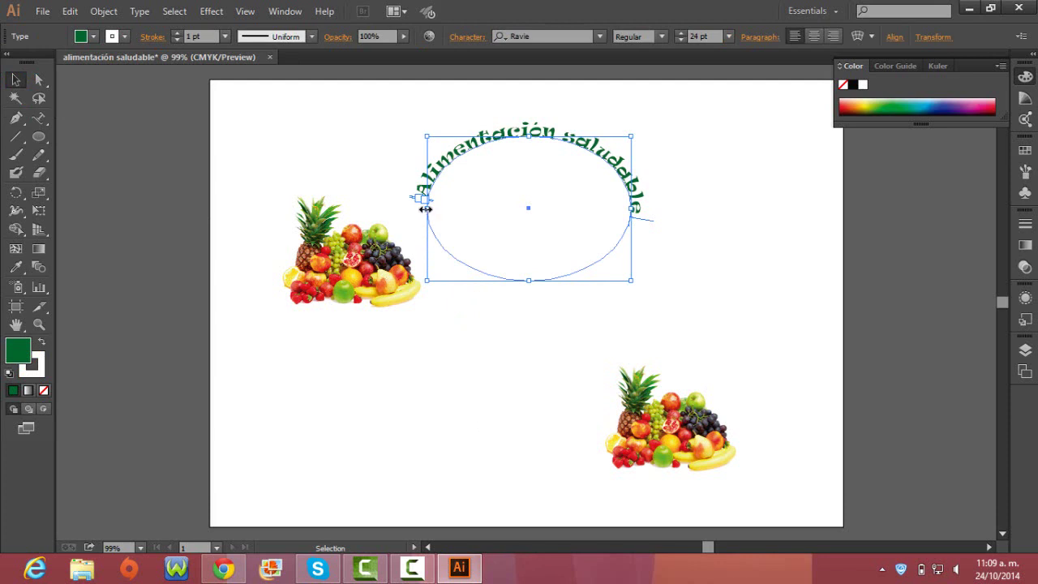
pyautogui.moveTo(425, 208); pyautogui.dragTo(366, 208)
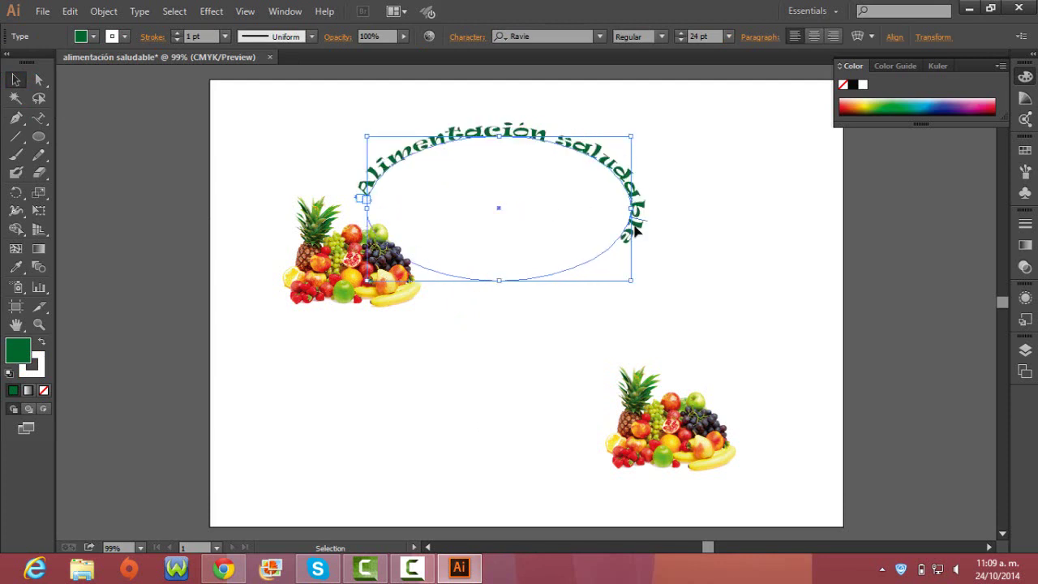
pyautogui.moveTo(630, 209); pyautogui.dragTo(714, 209)
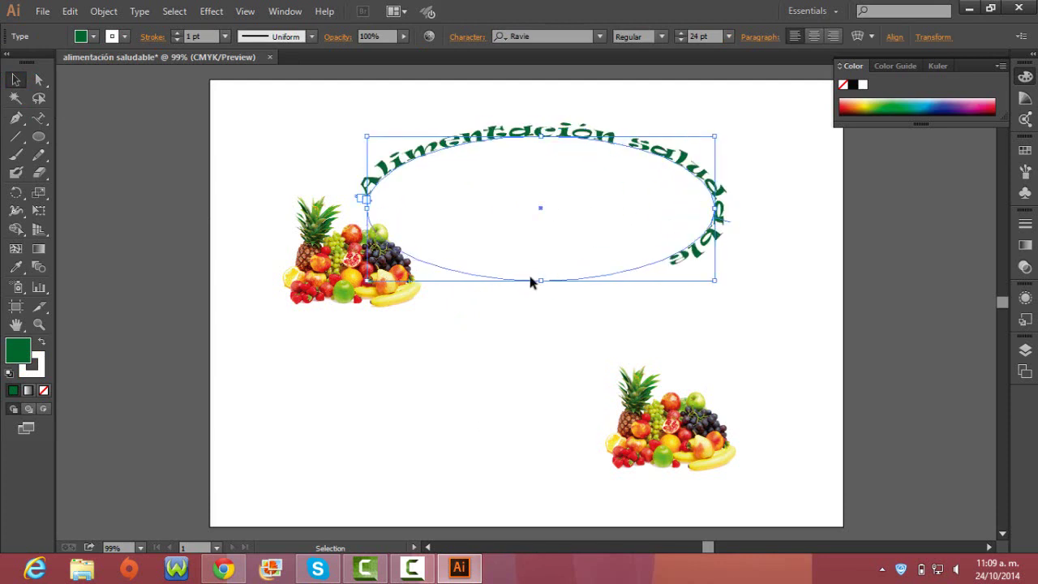
pyautogui.moveTo(544, 281); pyautogui.dragTo(540, 327)
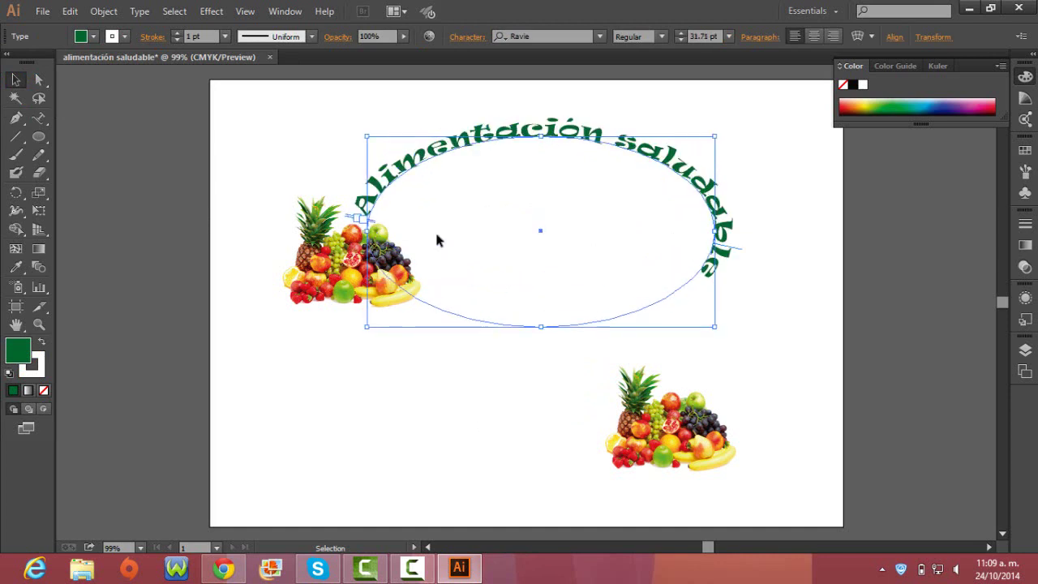
pyautogui.moveTo(597, 176); pyautogui.dragTo(597, 176)
pyautogui.click(344, 271)
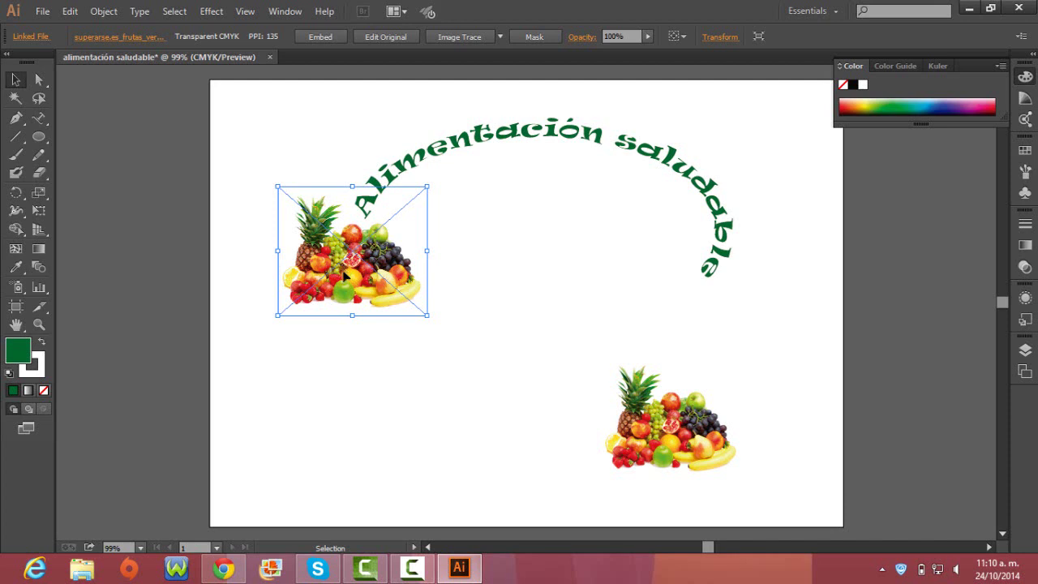
# Move the left fruit image lower-left and reset the curved title text to 24 pt.
pyautogui.moveTo(344, 274); pyautogui.dragTo(314, 368)
pyautogui.click(410, 164)
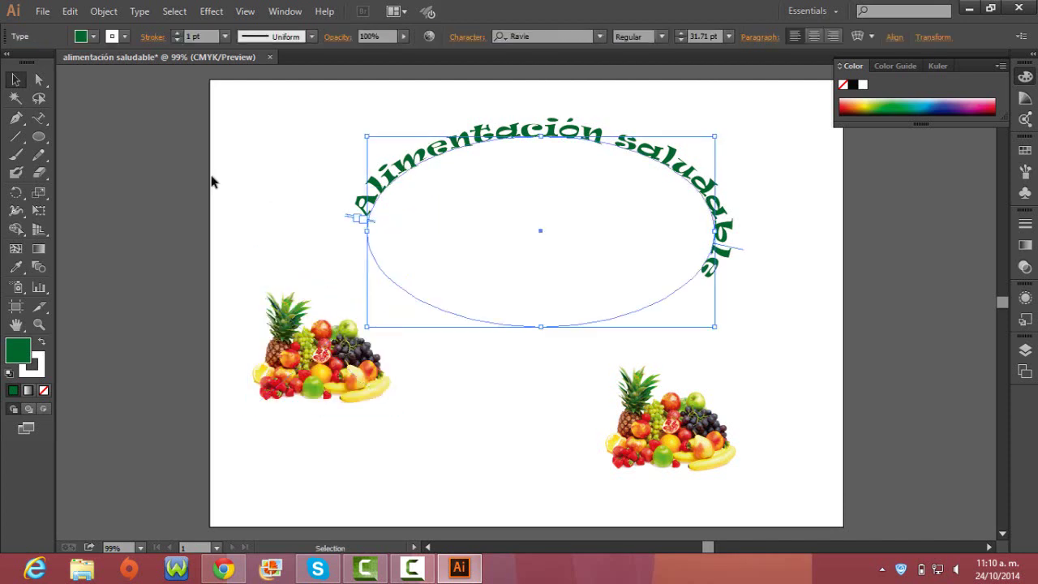
pyautogui.moveTo(45, 119); pyautogui.dragTo(171, 153)
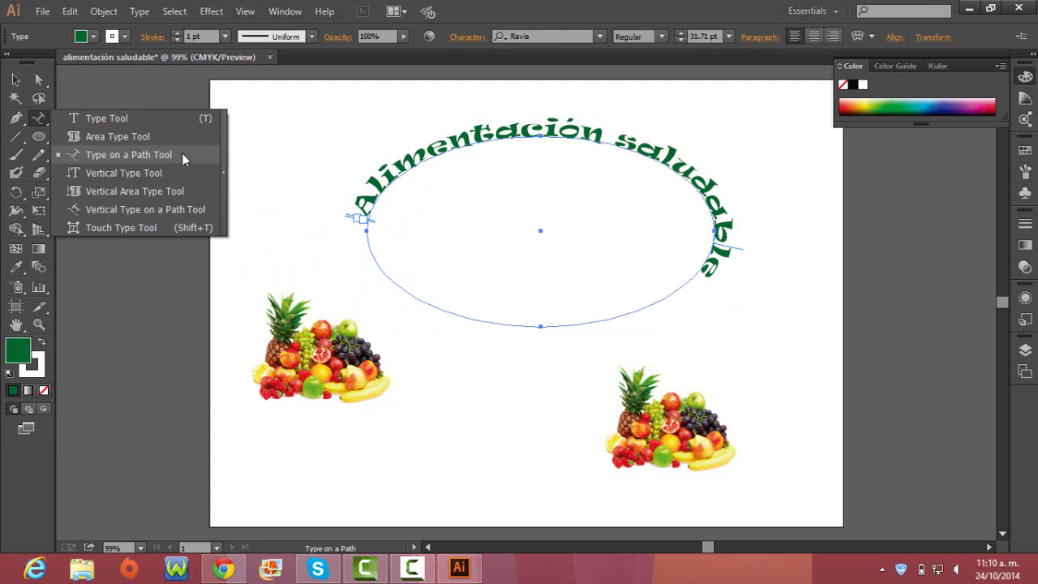
pyautogui.click(181, 154)
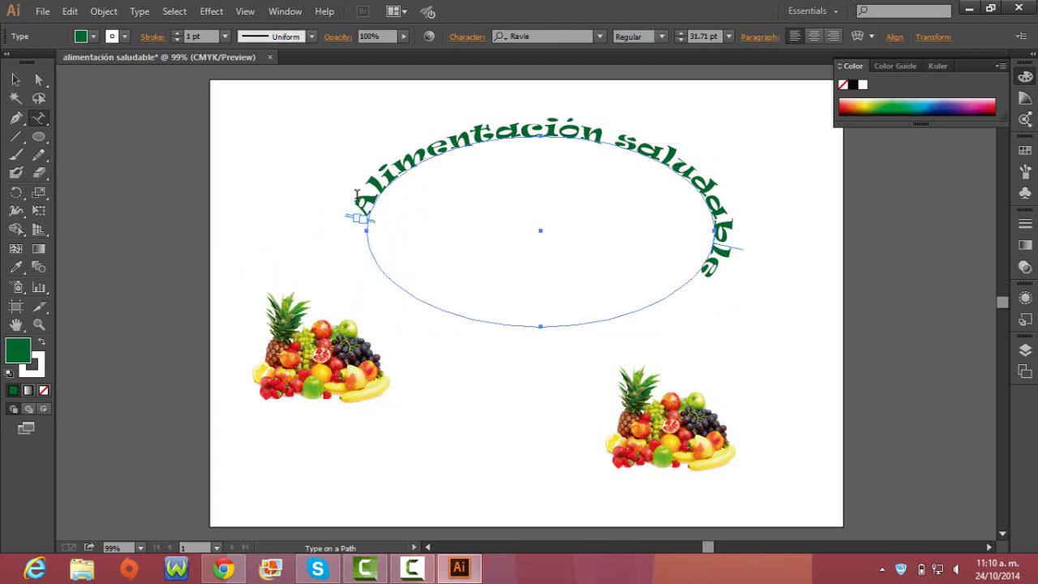
pyautogui.moveTo(361, 218); pyautogui.dragTo(753, 290)
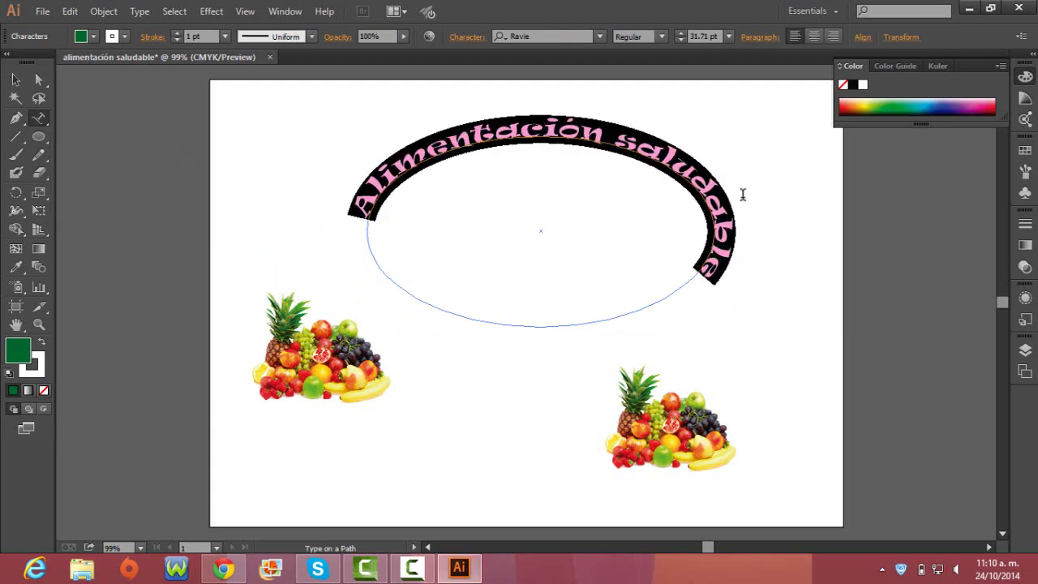
pyautogui.click(727, 35)
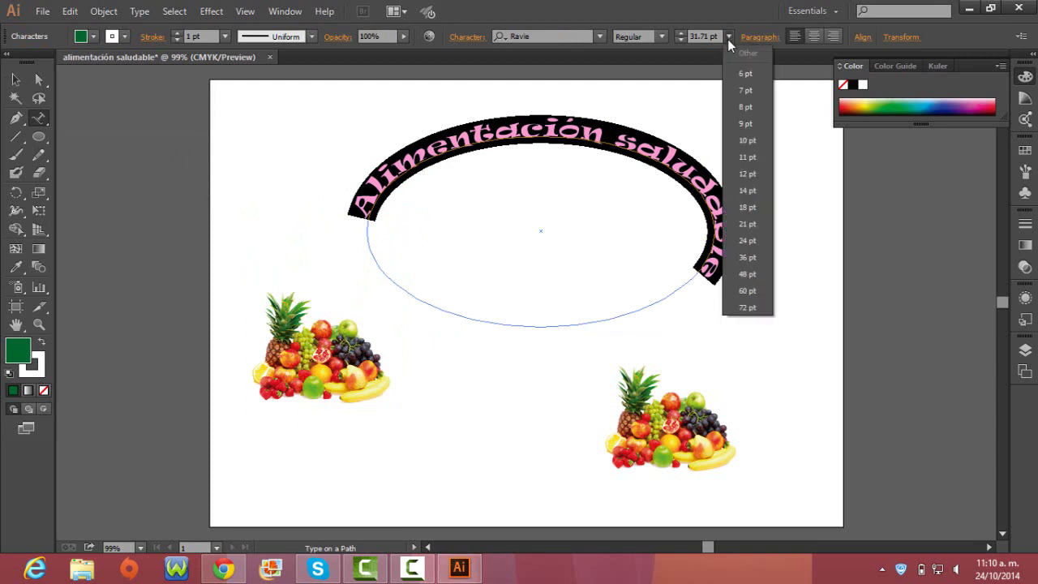
pyautogui.click(746, 241)
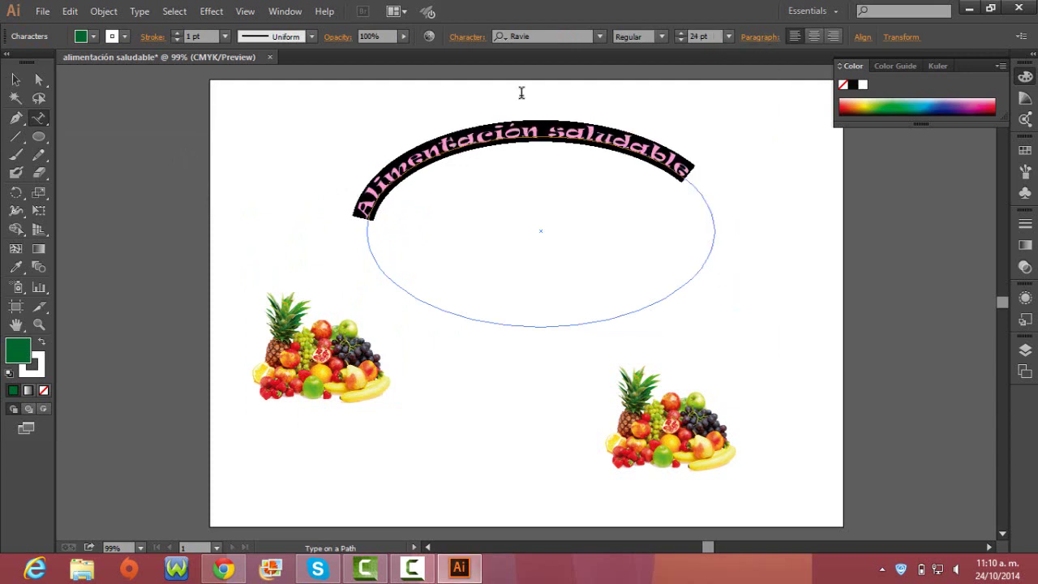
pyautogui.click(364, 215)
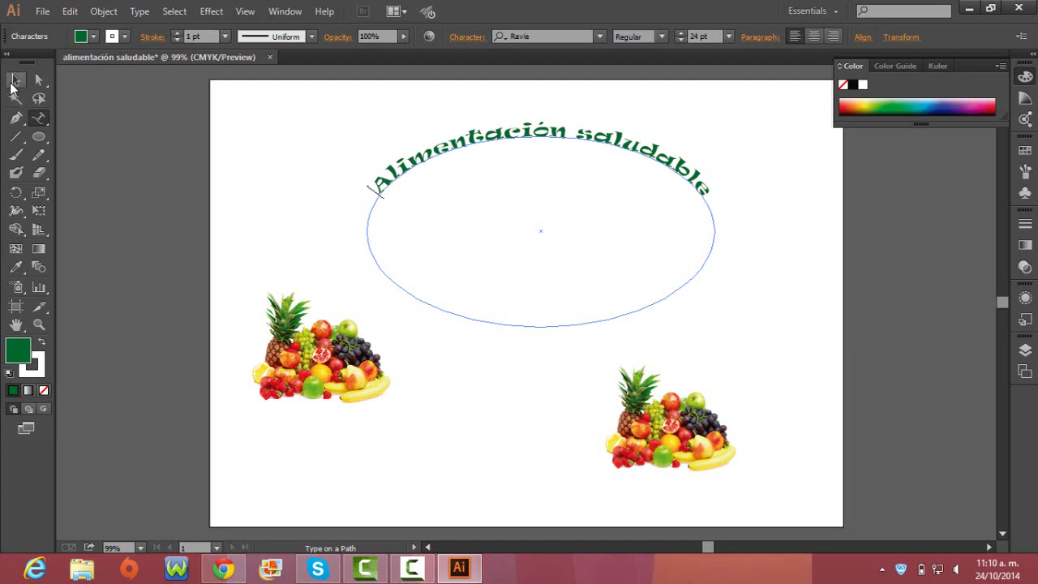
# Line up both fruit images level beneath the curved title.
pyautogui.click(15, 98)
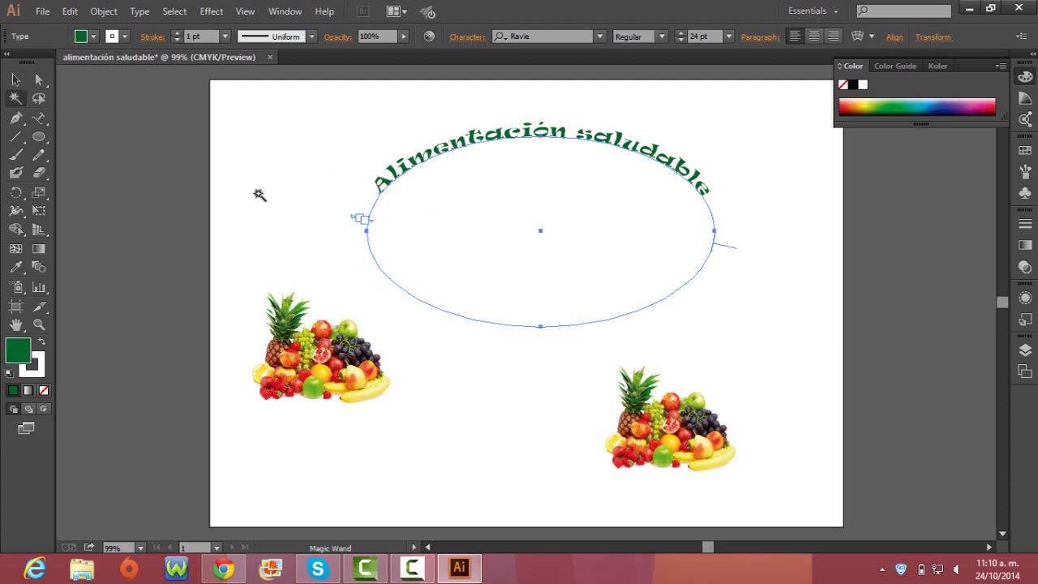
pyautogui.click(256, 194)
pyautogui.click(15, 78)
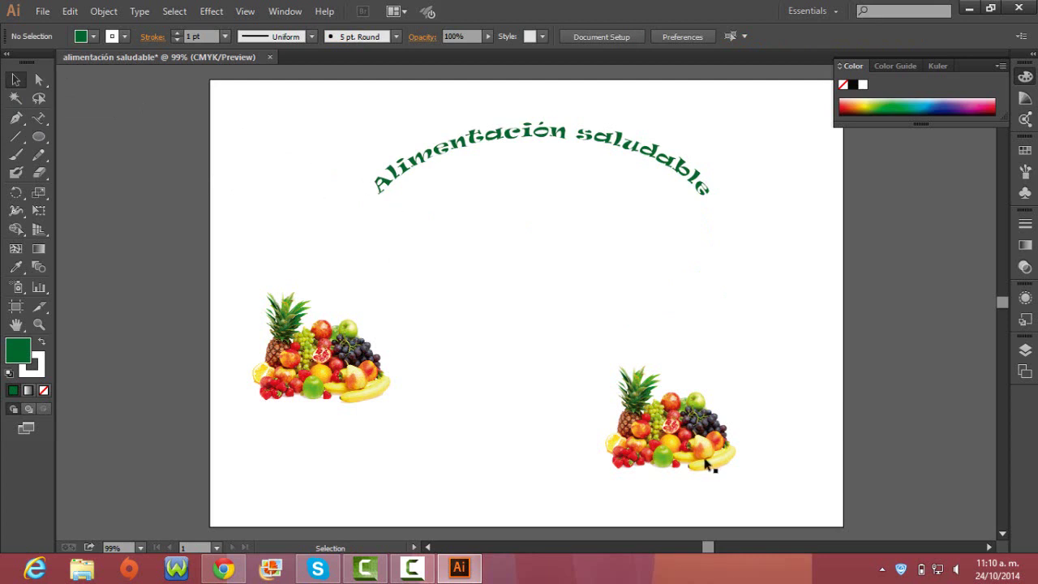
pyautogui.moveTo(695, 453); pyautogui.dragTo(725, 350)
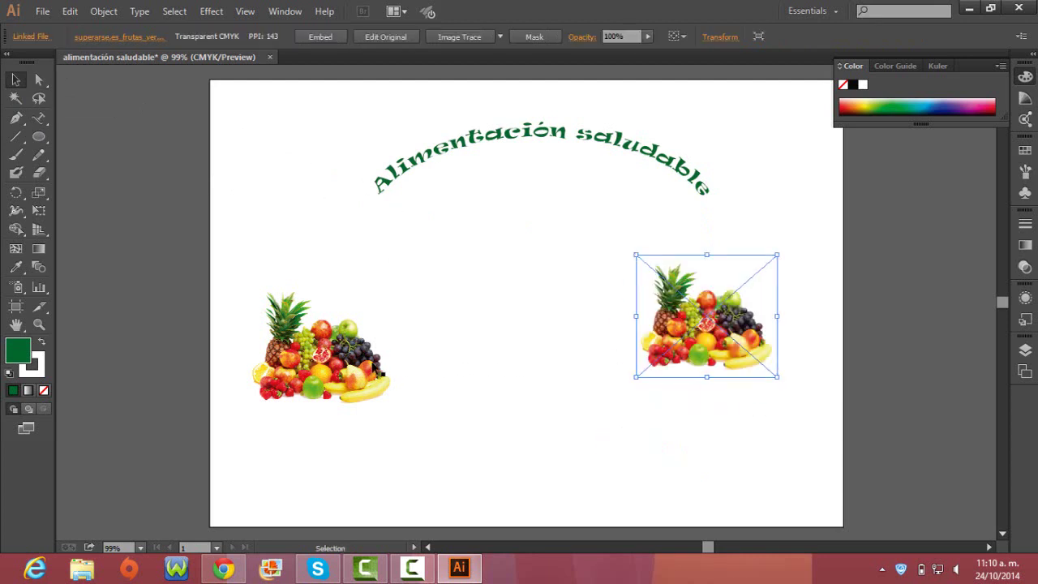
pyautogui.moveTo(362, 358); pyautogui.dragTo(383, 333)
pyautogui.moveTo(730, 334); pyautogui.dragTo(740, 343)
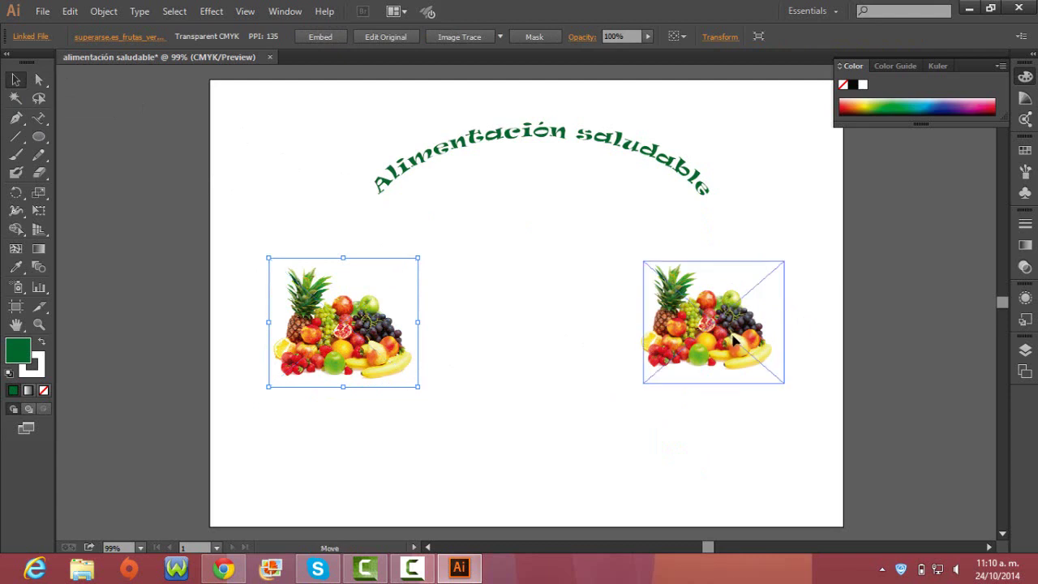
pyautogui.click(304, 418)
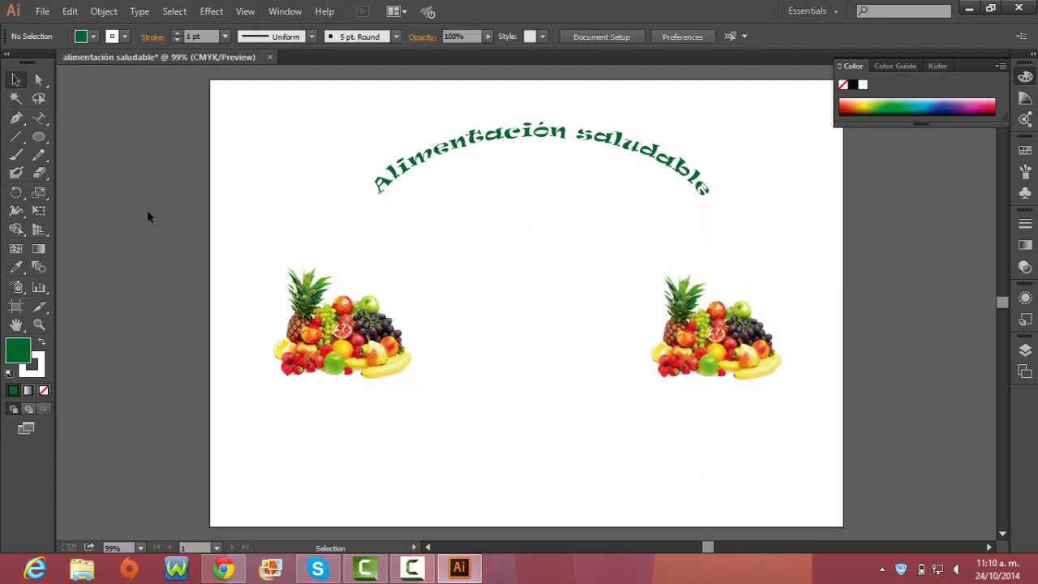
pyautogui.moveTo(40, 120); pyautogui.dragTo(153, 138)
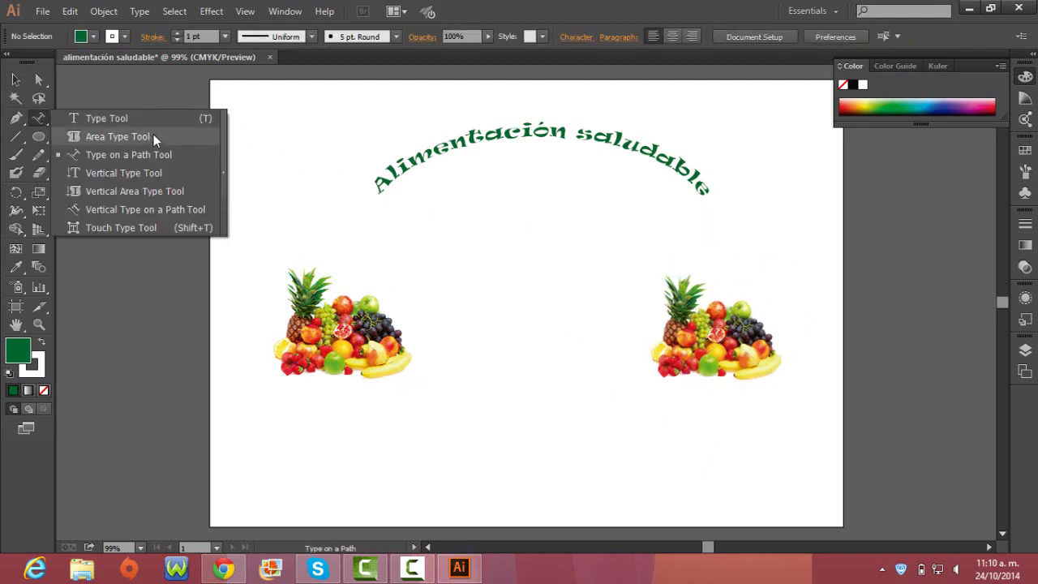
# Add the caption 'Vive sano' below the left fruit image.
pyautogui.click(148, 119)
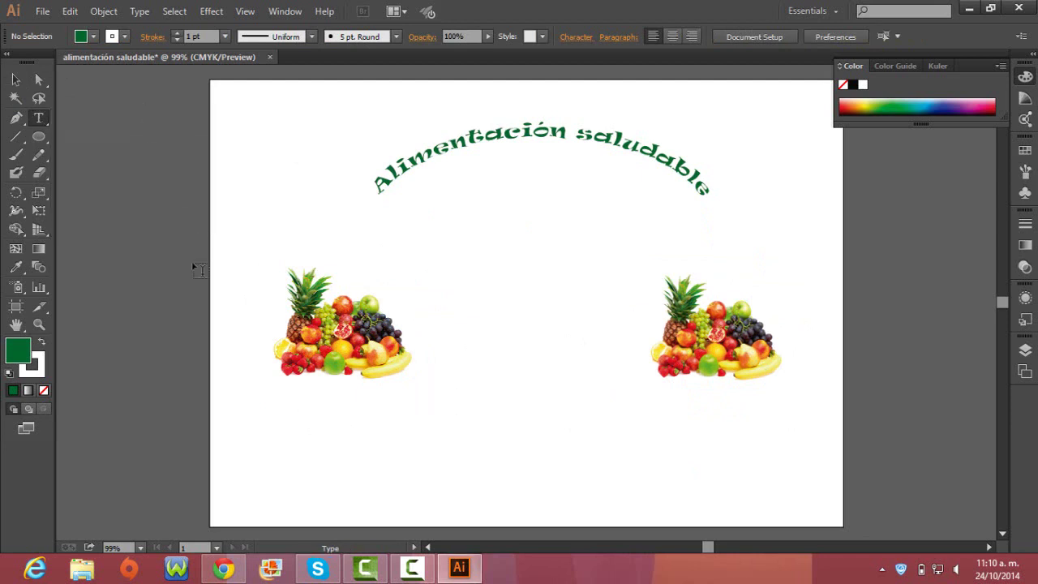
pyautogui.click(277, 396)
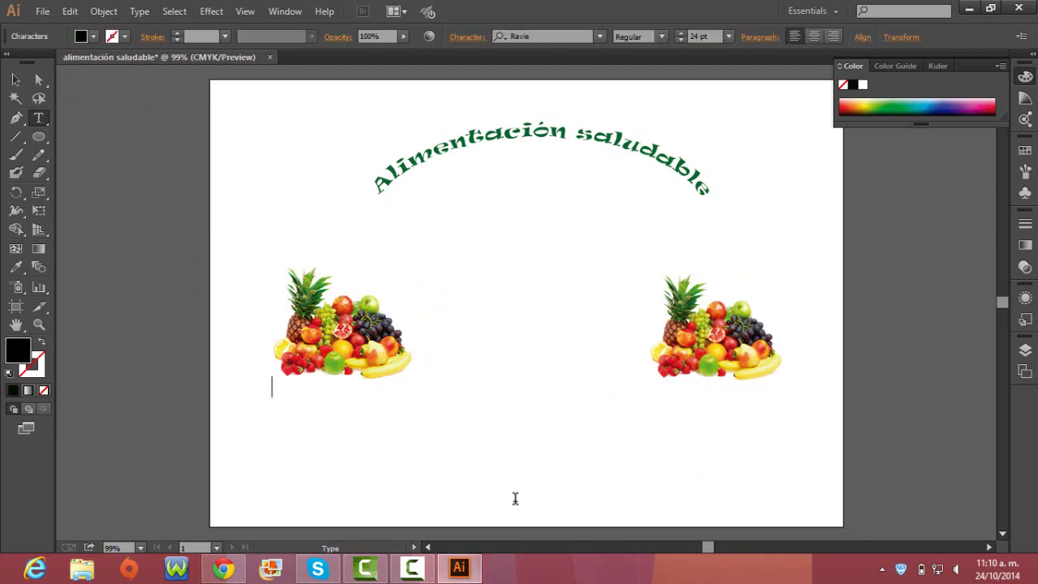
pyautogui.write('Vive ')
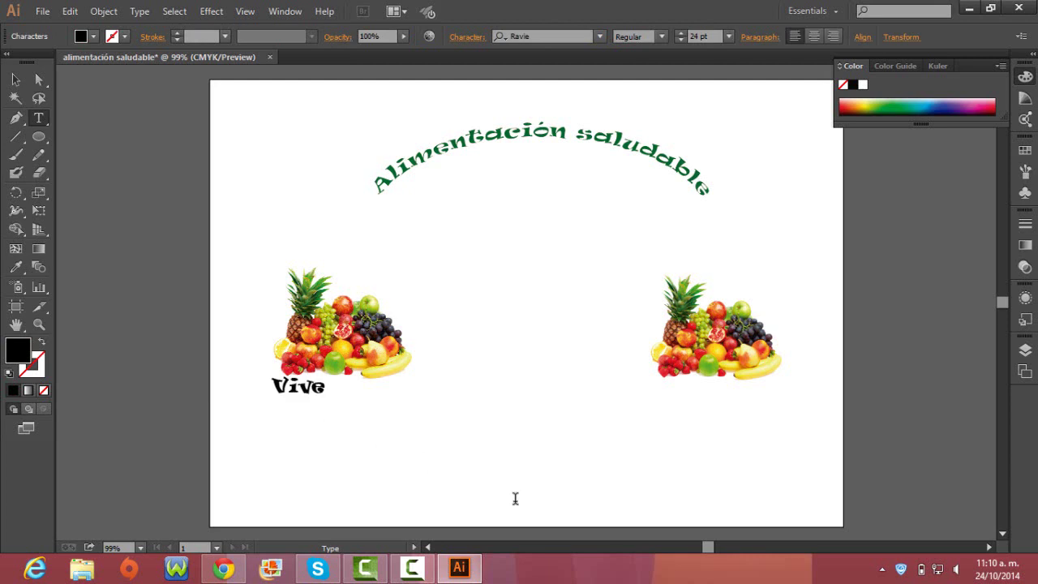
pyautogui.write('sano')
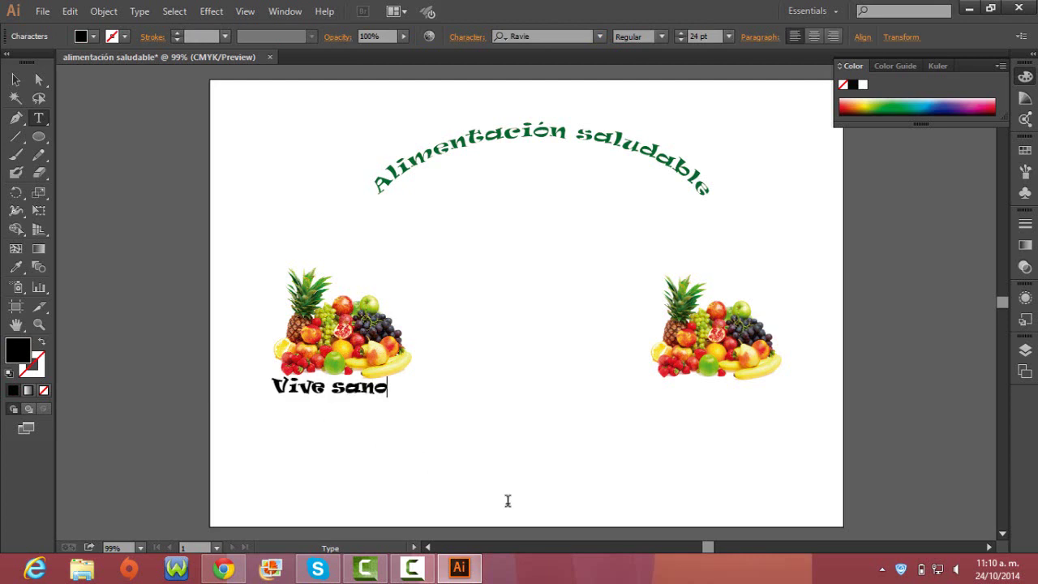
pyautogui.click(17, 81)
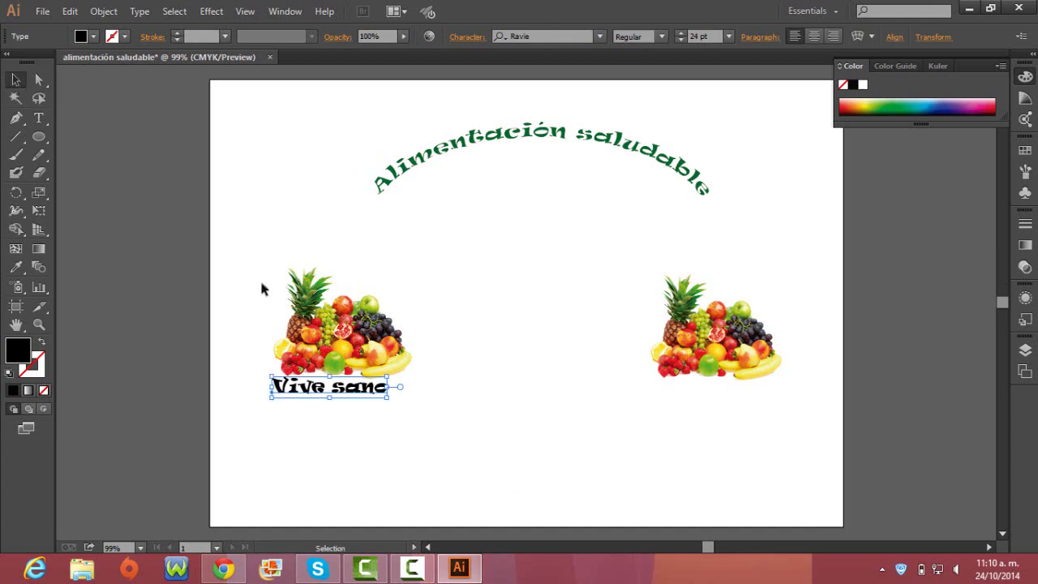
# Add the caption 'Come saludable' and position it under the right fruit image.
pyautogui.click(37, 120)
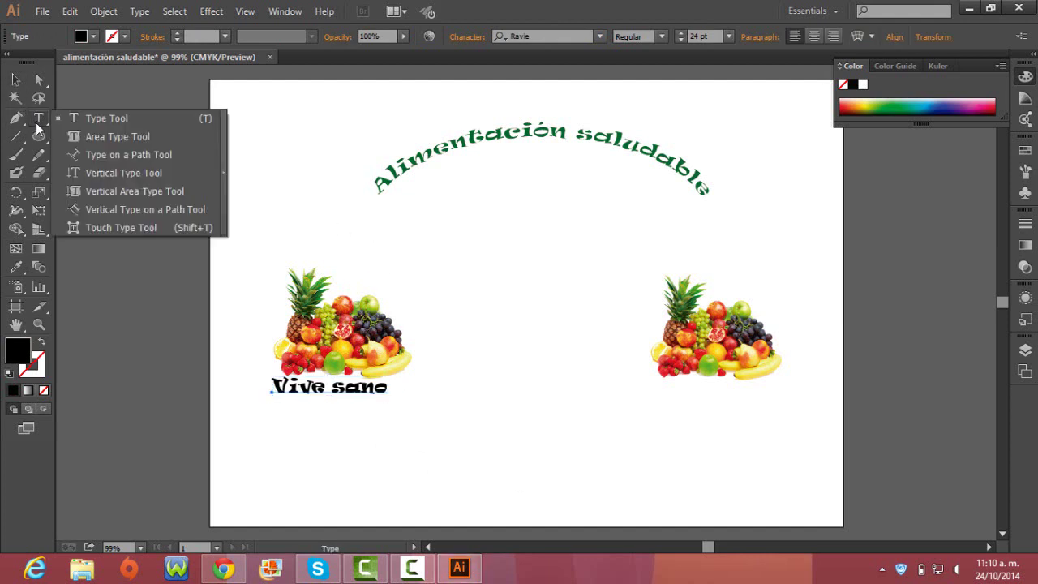
pyautogui.moveTo(37, 127); pyautogui.dragTo(102, 123)
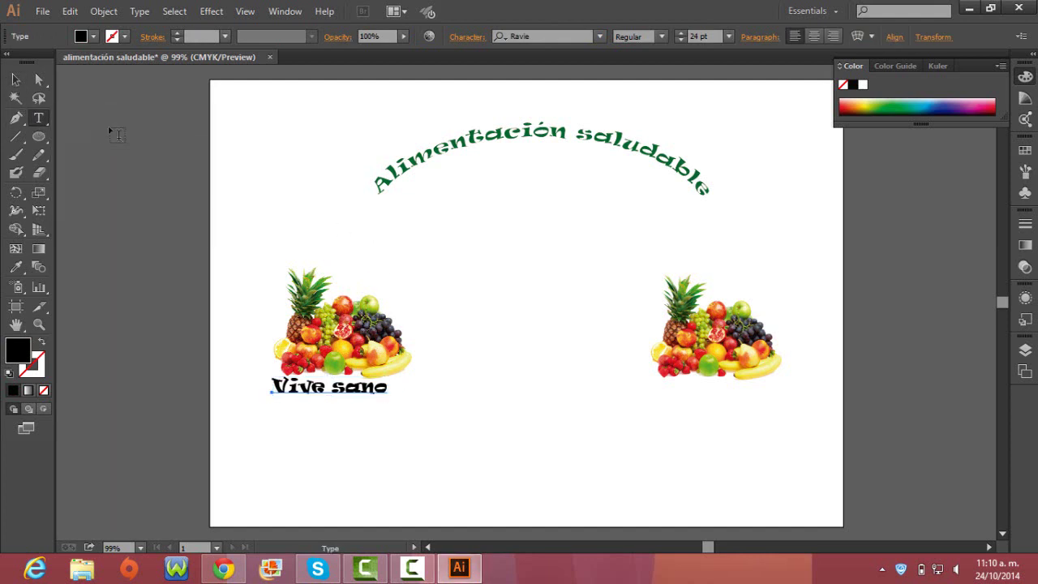
pyautogui.click(646, 387)
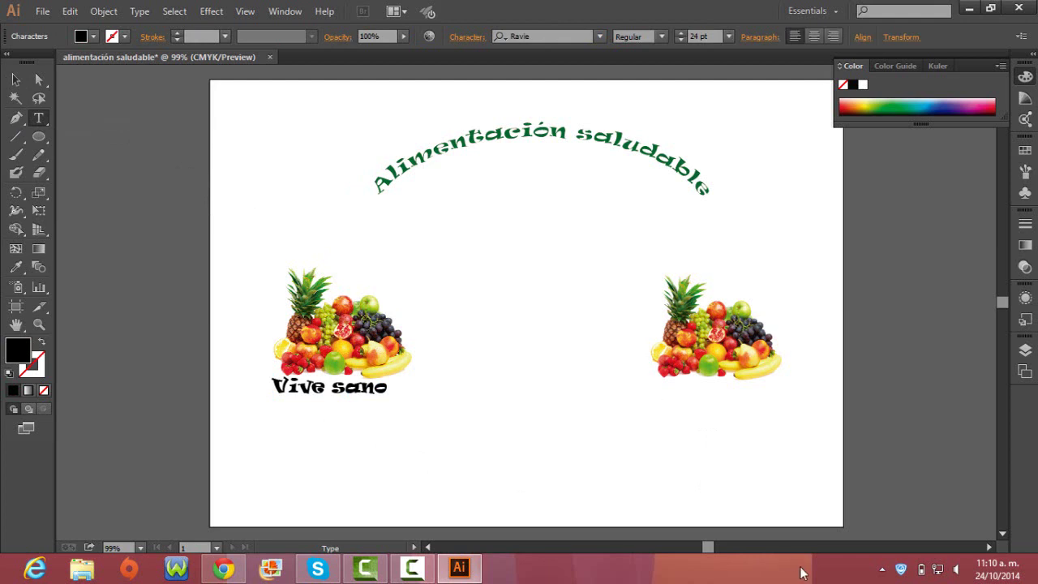
pyautogui.write('Come s')
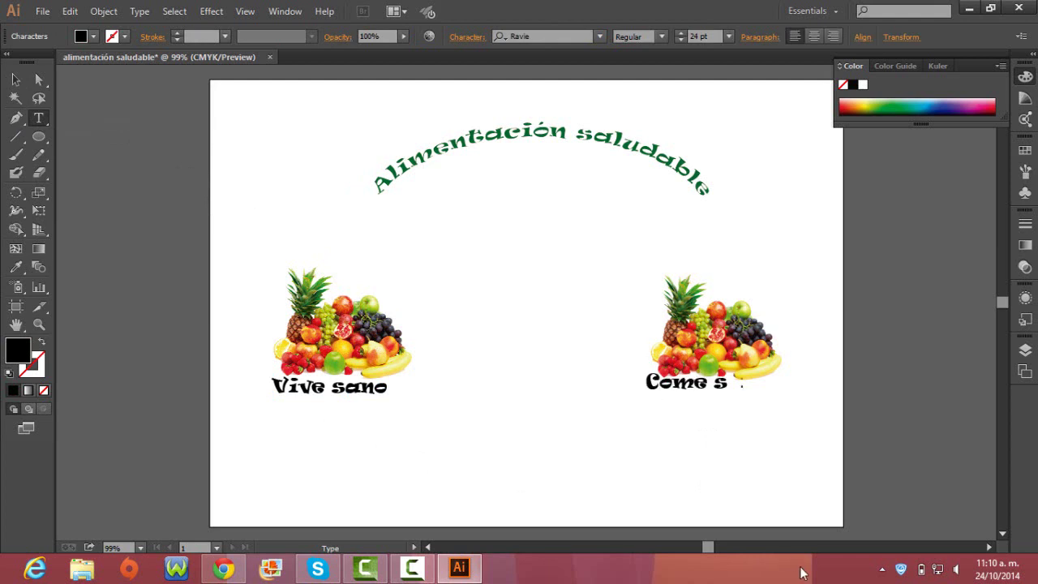
pyautogui.write('aludabl')
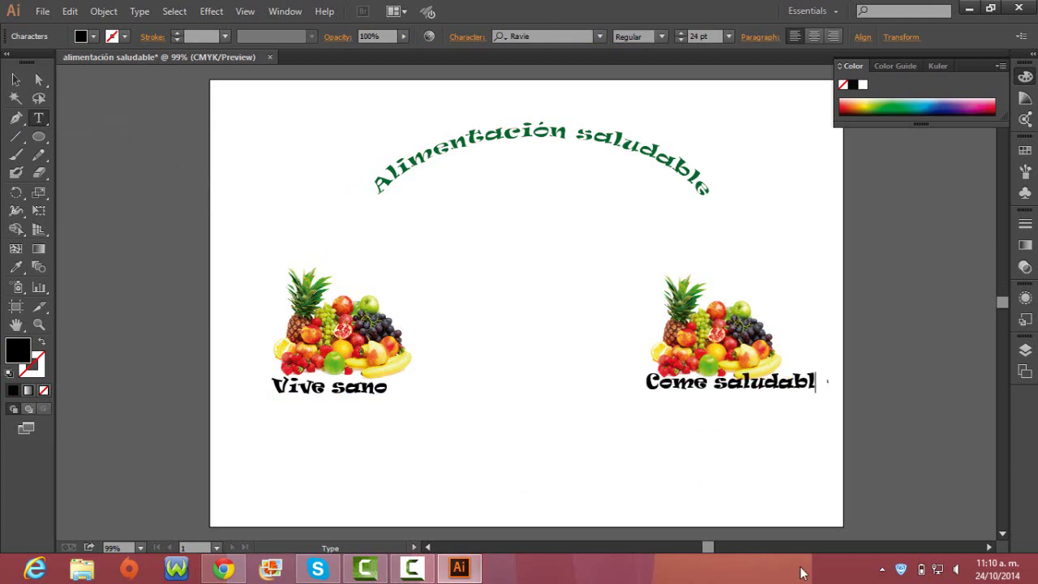
pyautogui.write('e')
pyautogui.click(15, 81)
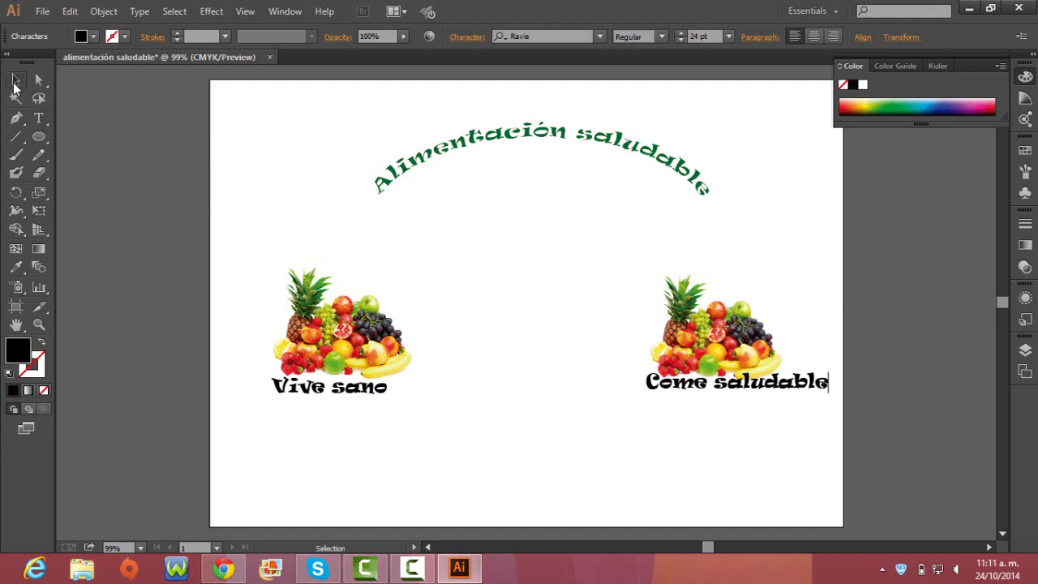
pyautogui.click(720, 334)
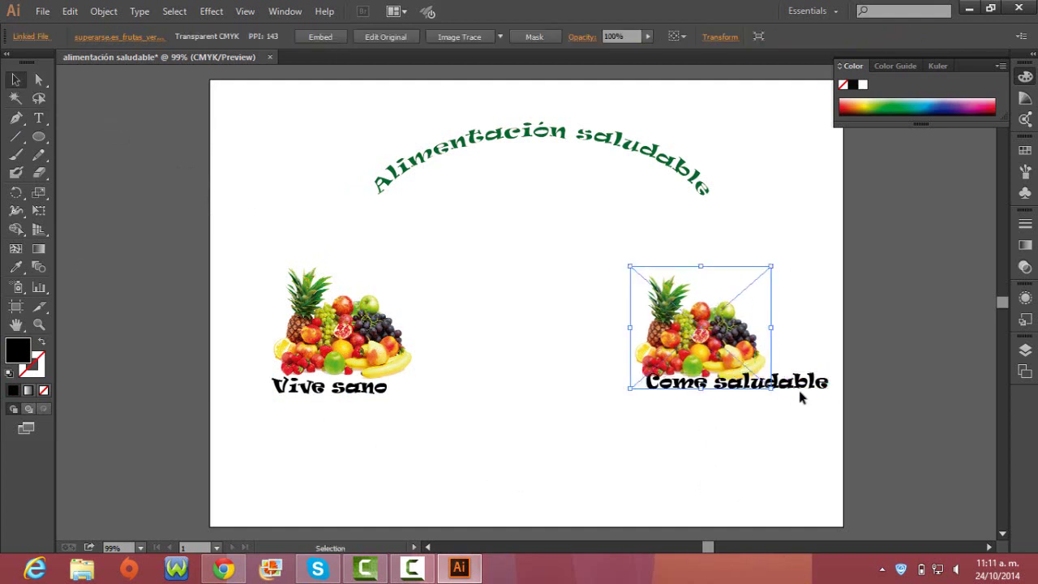
pyautogui.moveTo(800, 396); pyautogui.dragTo(769, 416)
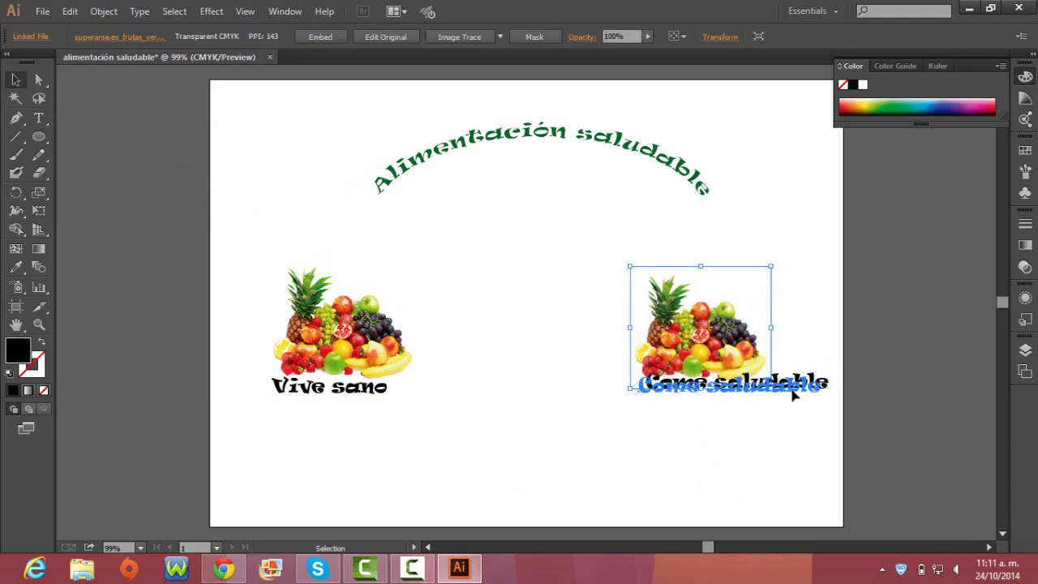
pyautogui.click(748, 458)
# Nudge the Vive sano caption, then give it a red-orange fill and white outline.
pyautogui.moveTo(359, 394); pyautogui.dragTo(365, 400)
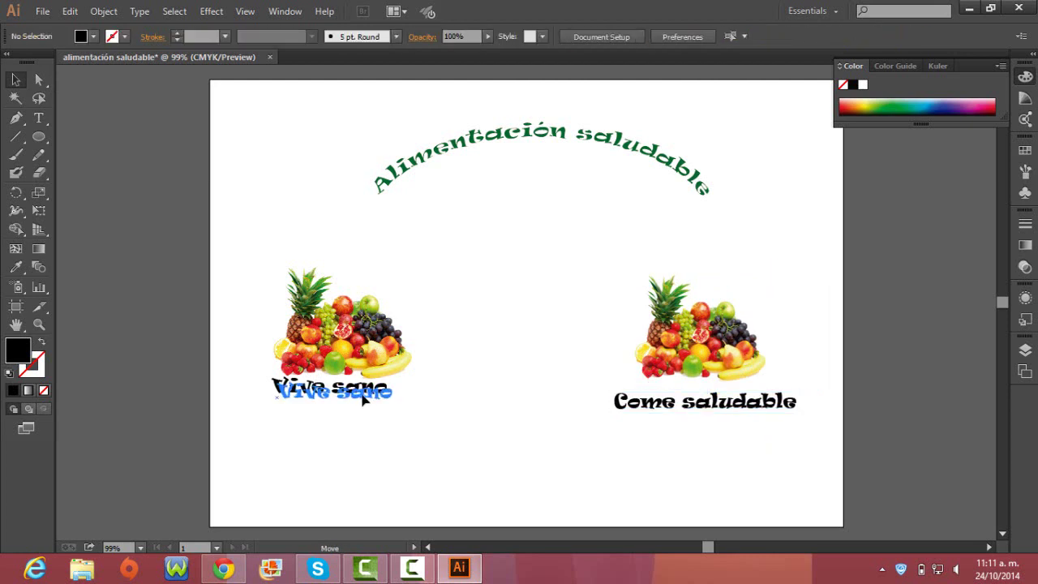
pyautogui.click(94, 37)
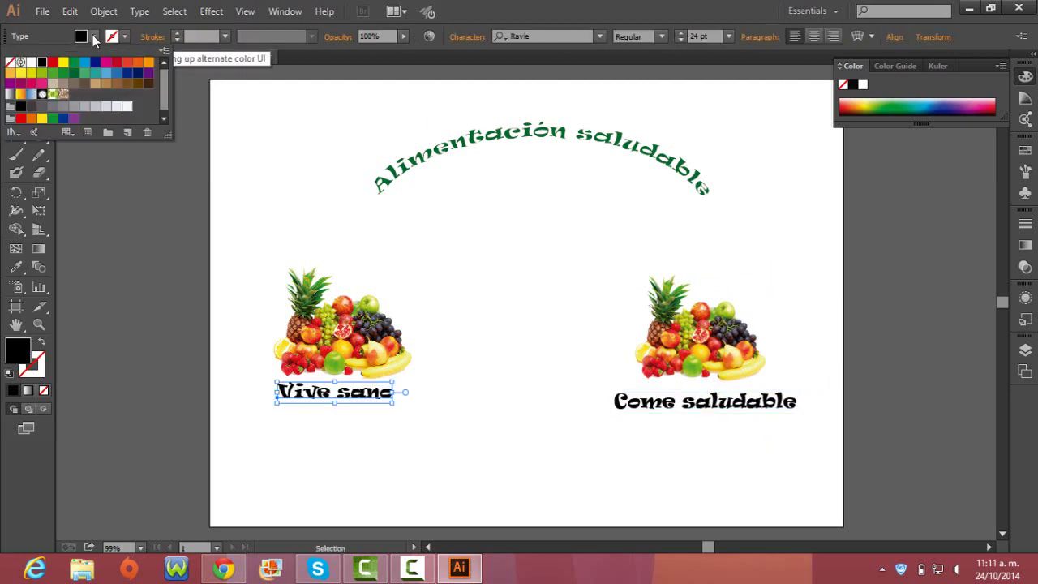
pyautogui.click(137, 63)
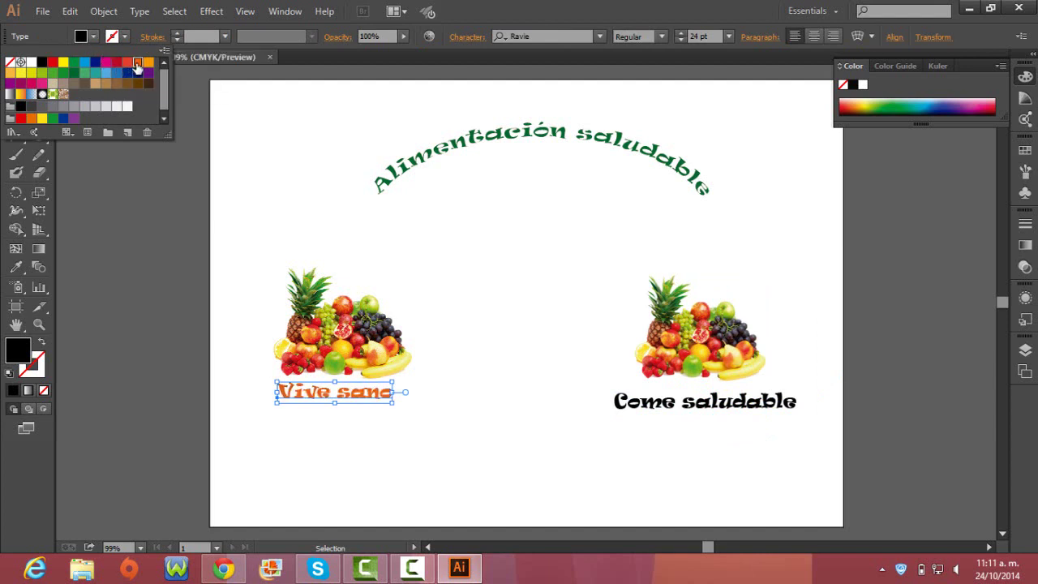
pyautogui.click(94, 38)
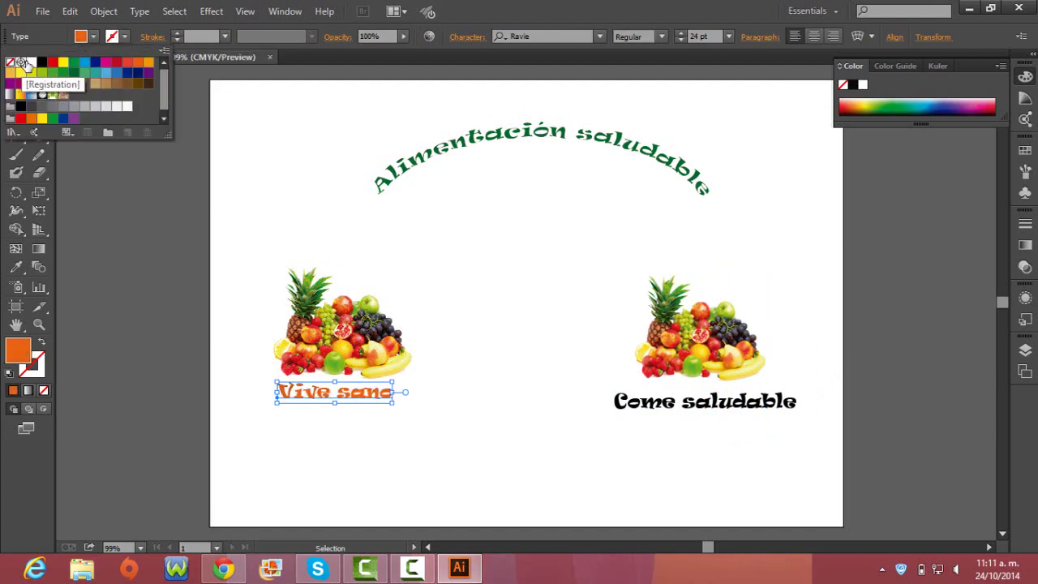
pyautogui.click(30, 62)
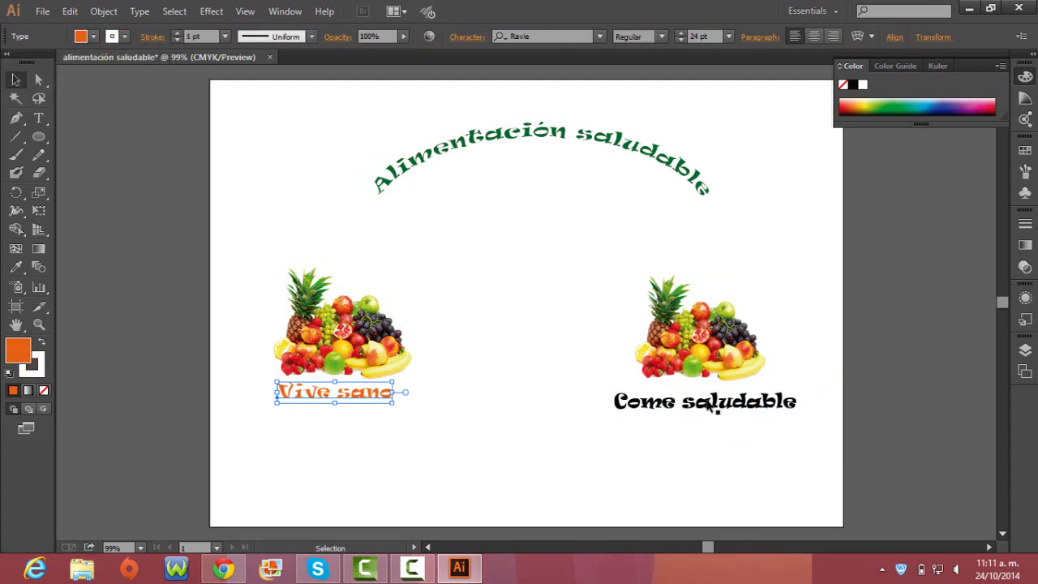
# Give the Come saludable caption a light orange fill and a white outline.
pyautogui.click(739, 517)
pyautogui.click(699, 410)
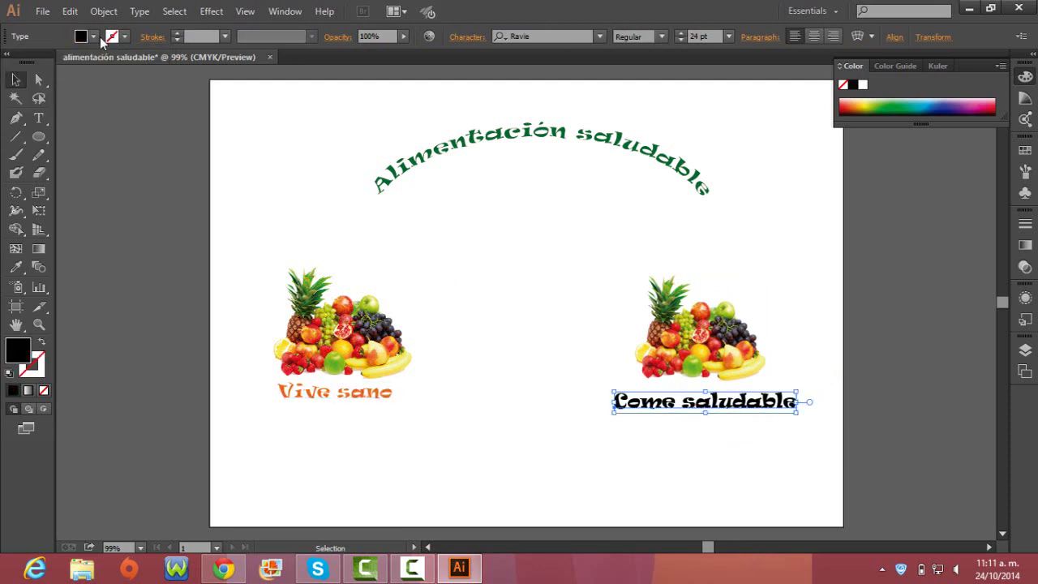
pyautogui.click(95, 37)
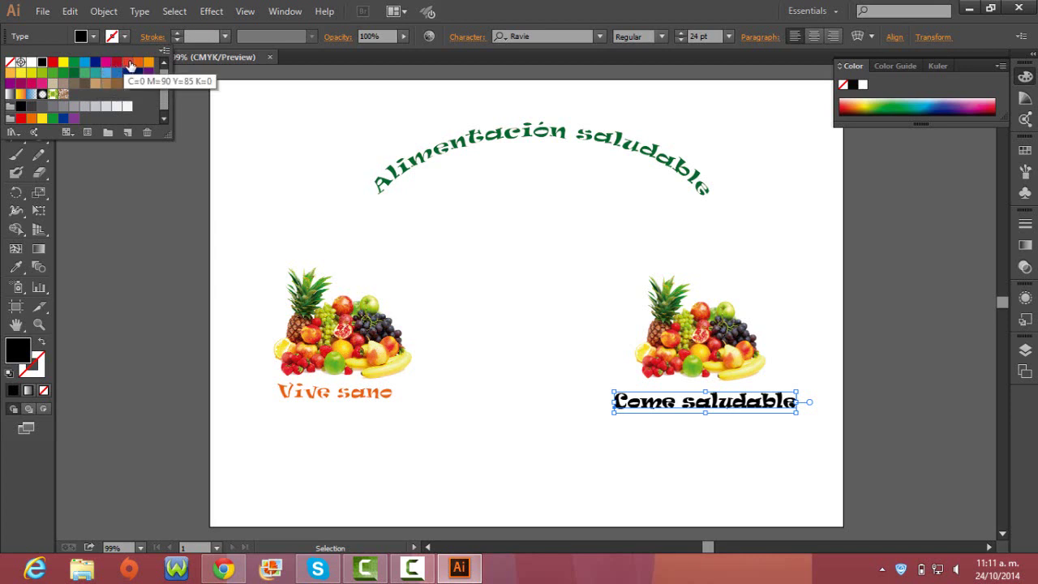
pyautogui.click(150, 62)
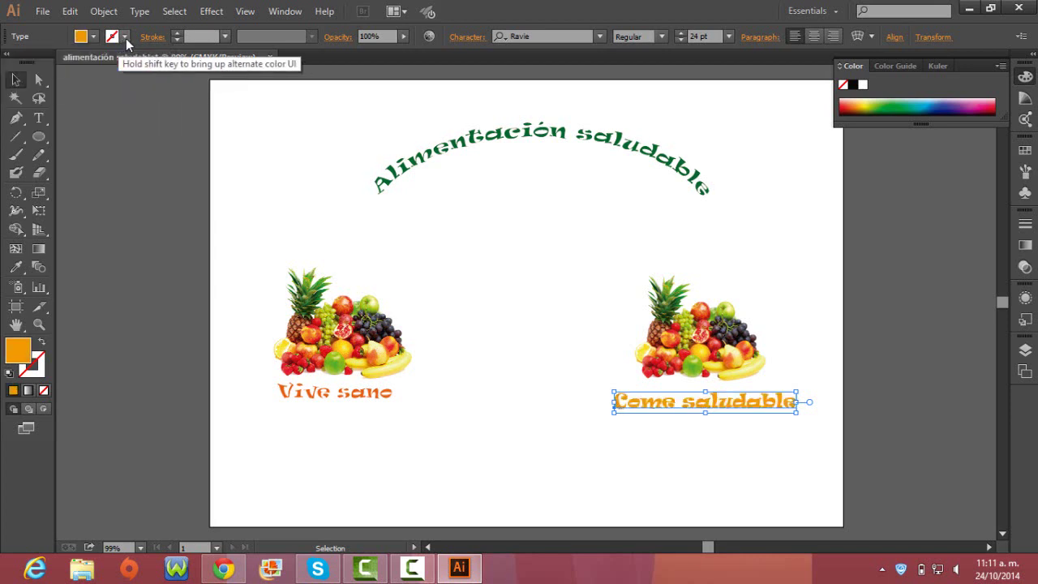
pyautogui.click(126, 38)
pyautogui.click(32, 63)
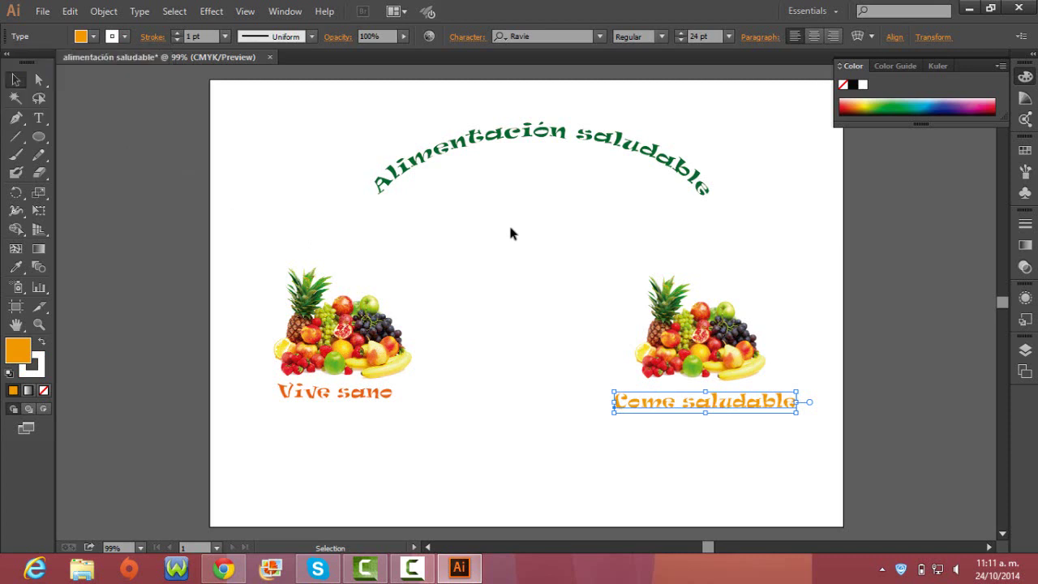
# Draw an orange rectangle from the artboard's top-left to its bottom-right corner.
pyautogui.click(47, 143)
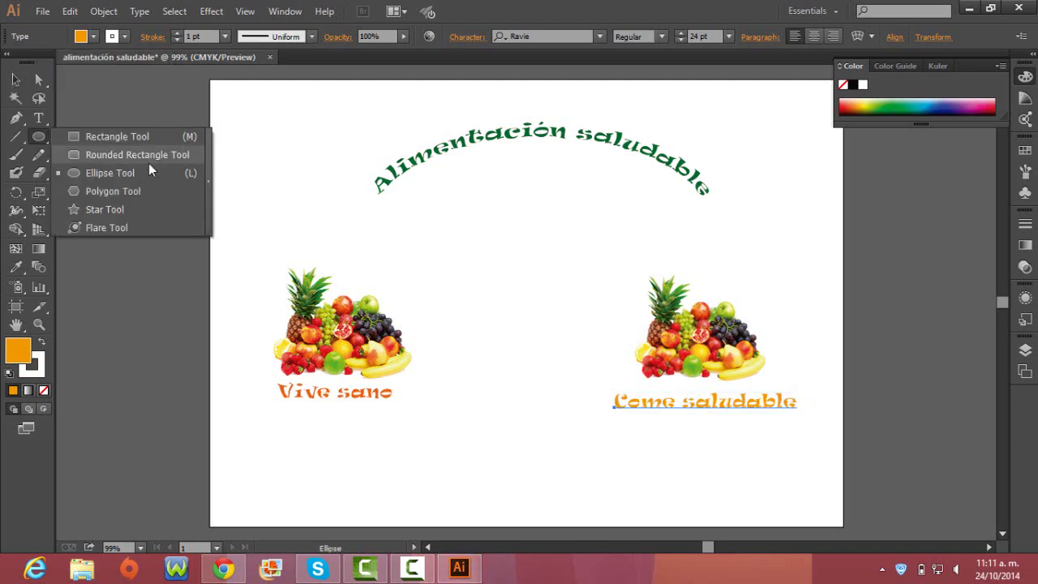
pyautogui.click(135, 140)
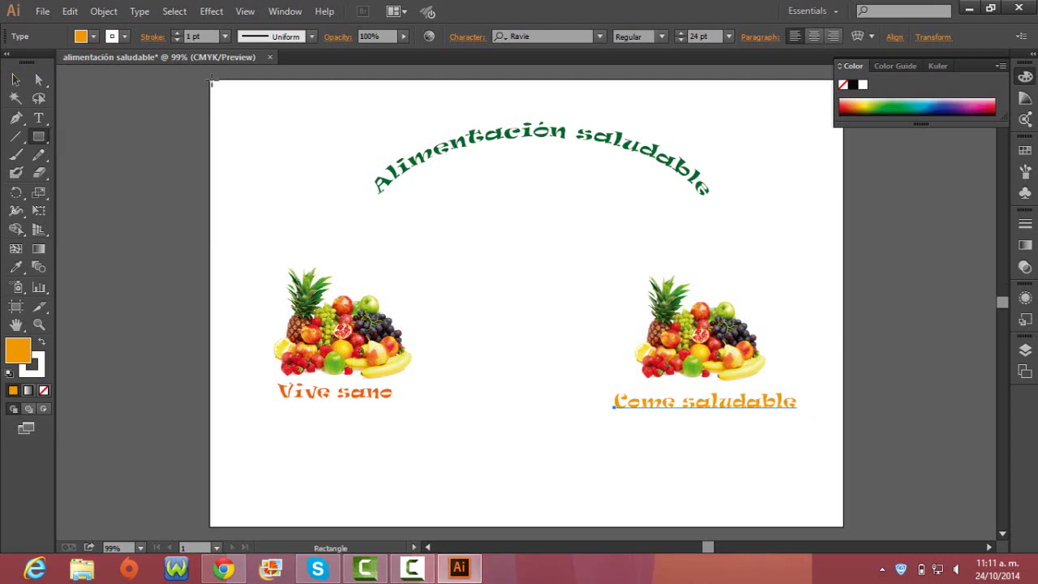
pyautogui.moveTo(210, 81); pyautogui.dragTo(845, 526)
pyautogui.click(724, 86)
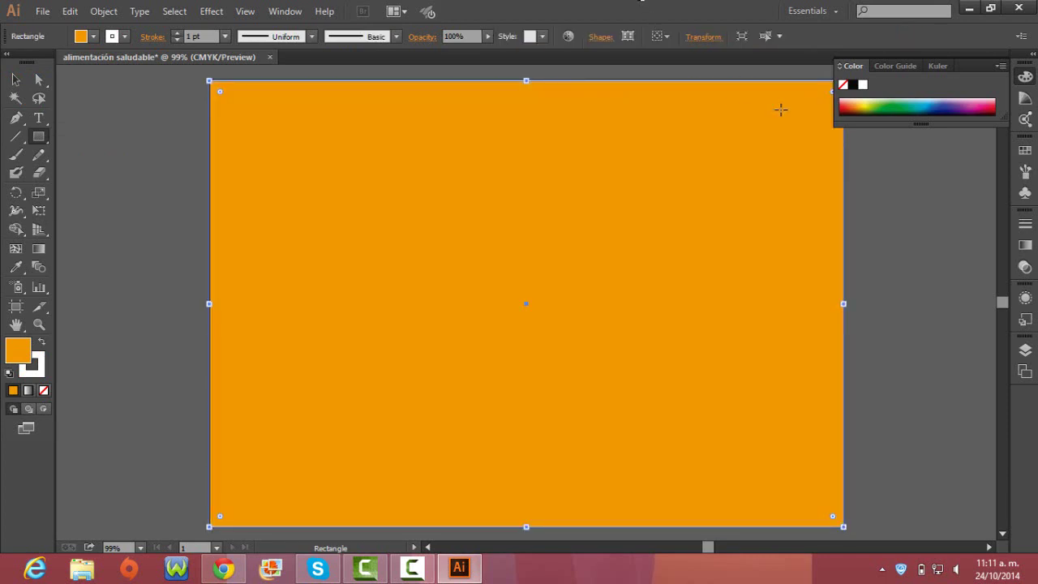
# Apply a gradient fill, add a middle stop, and make the left stop red-orange.
pyautogui.click(1024, 245)
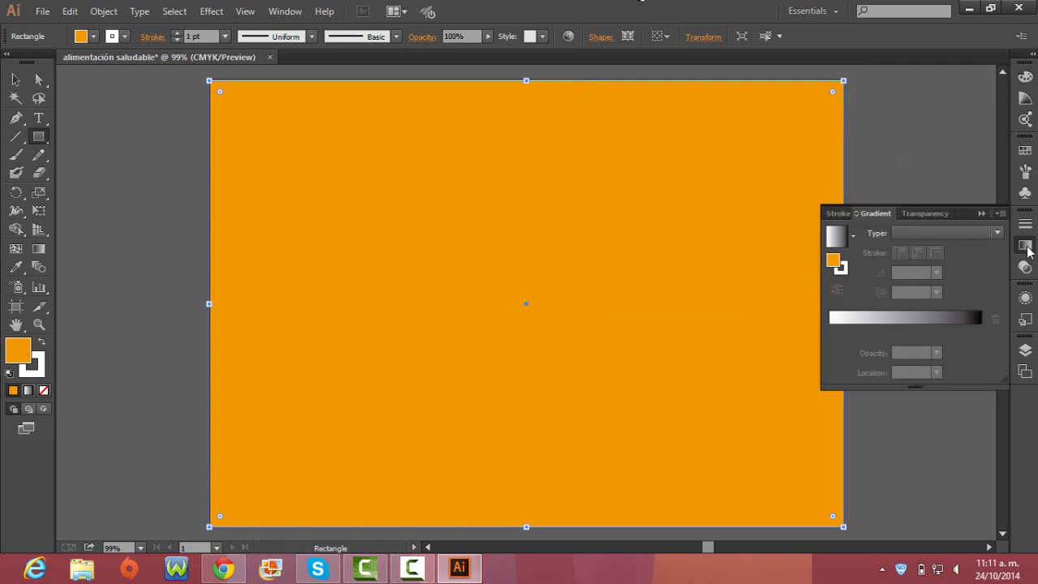
pyautogui.click(832, 329)
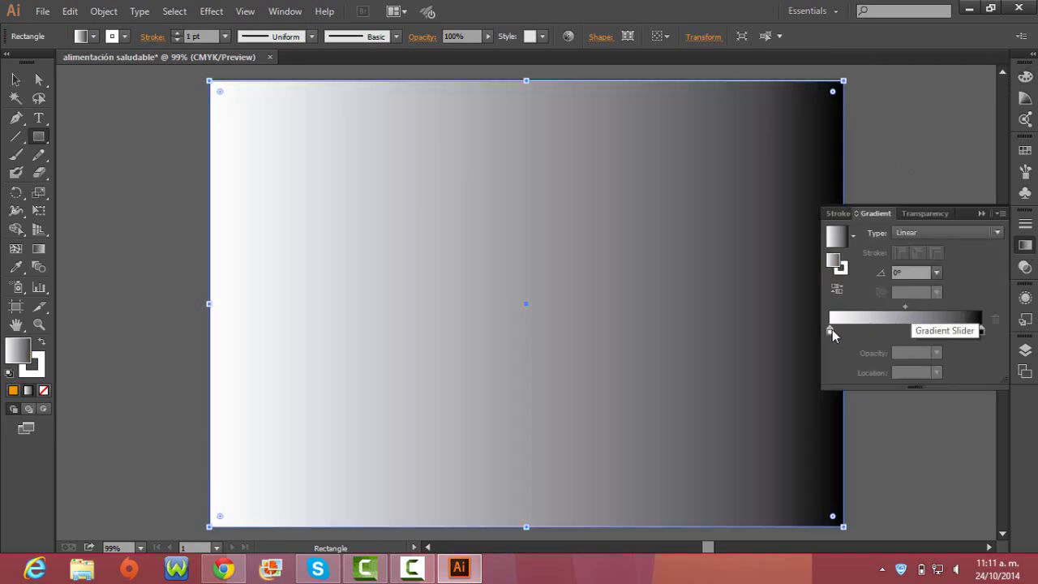
pyautogui.click(829, 331)
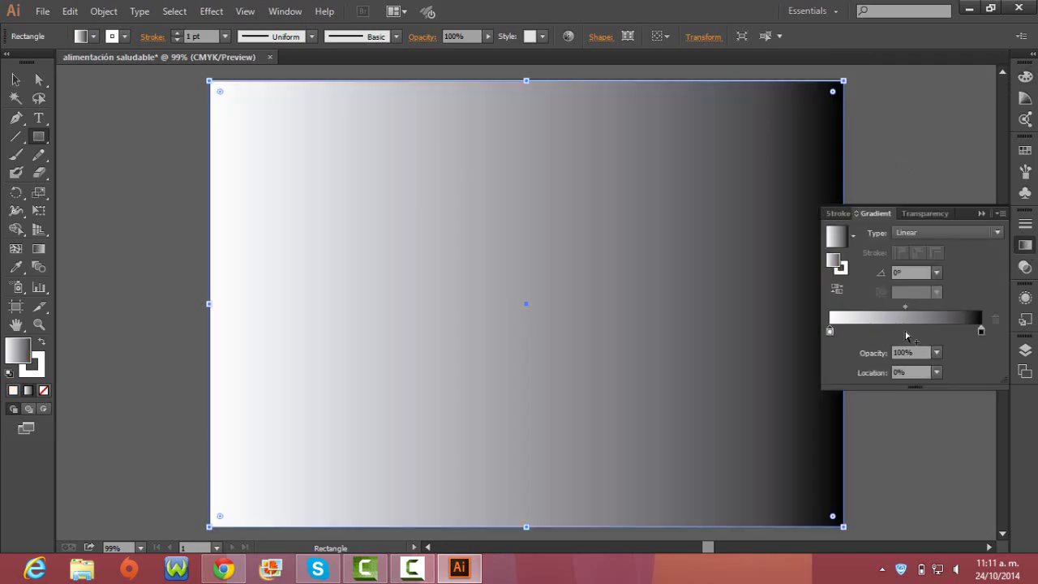
pyautogui.click(905, 330)
pyautogui.doubleClick(830, 331)
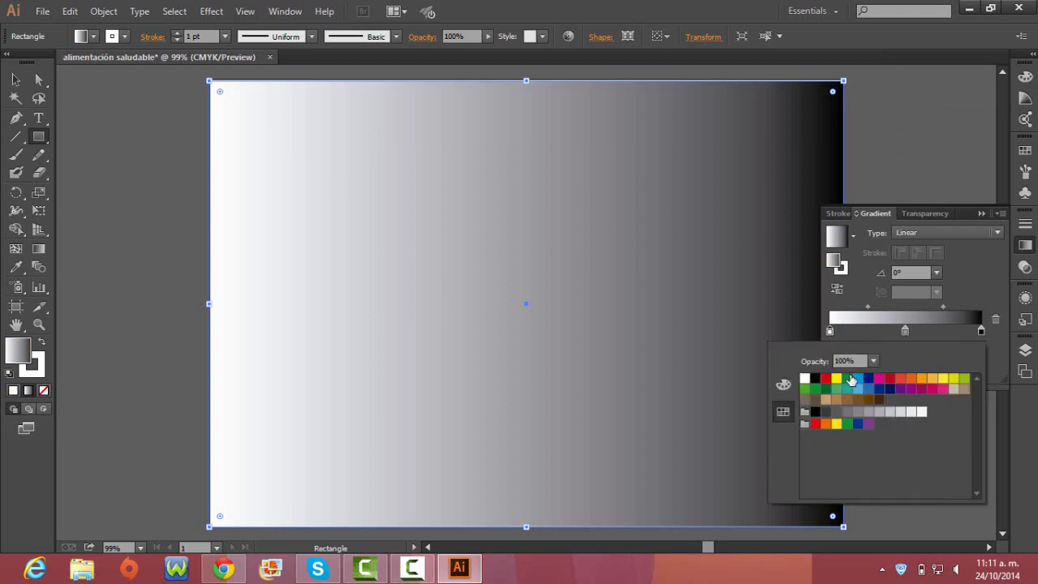
pyautogui.click(784, 386)
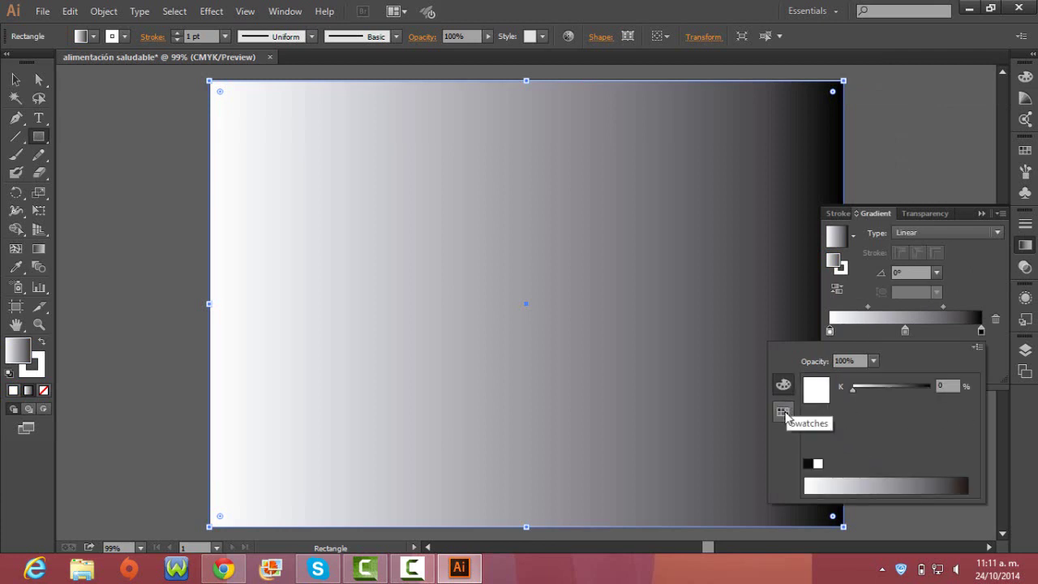
pyautogui.click(783, 412)
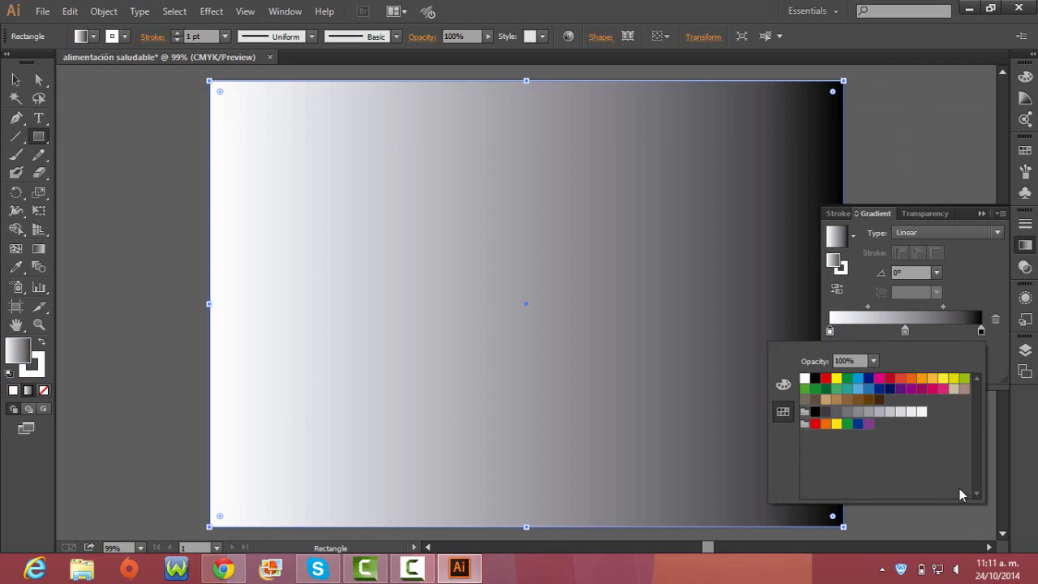
pyautogui.click(899, 381)
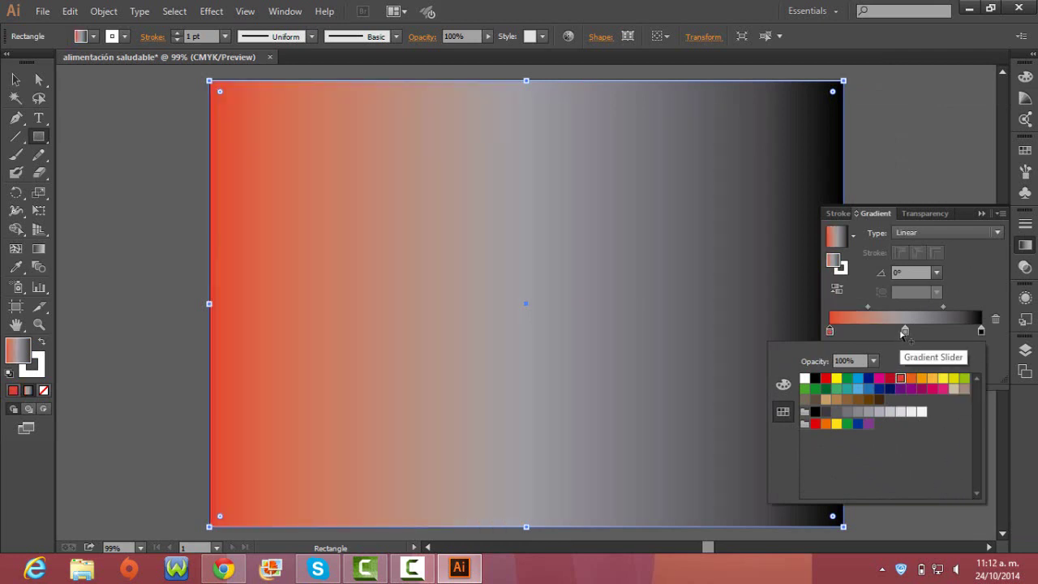
# Colour the middle stop orange and the right stop orange-yellow, then rebalance the stop positions.
pyautogui.doubleClick(905, 331)
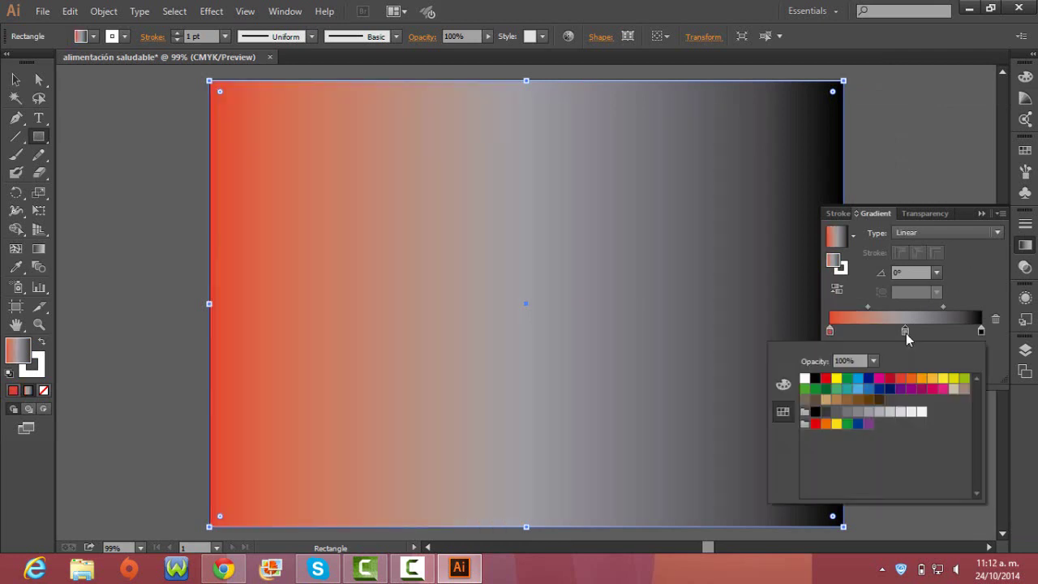
pyautogui.click(911, 378)
pyautogui.click(980, 332)
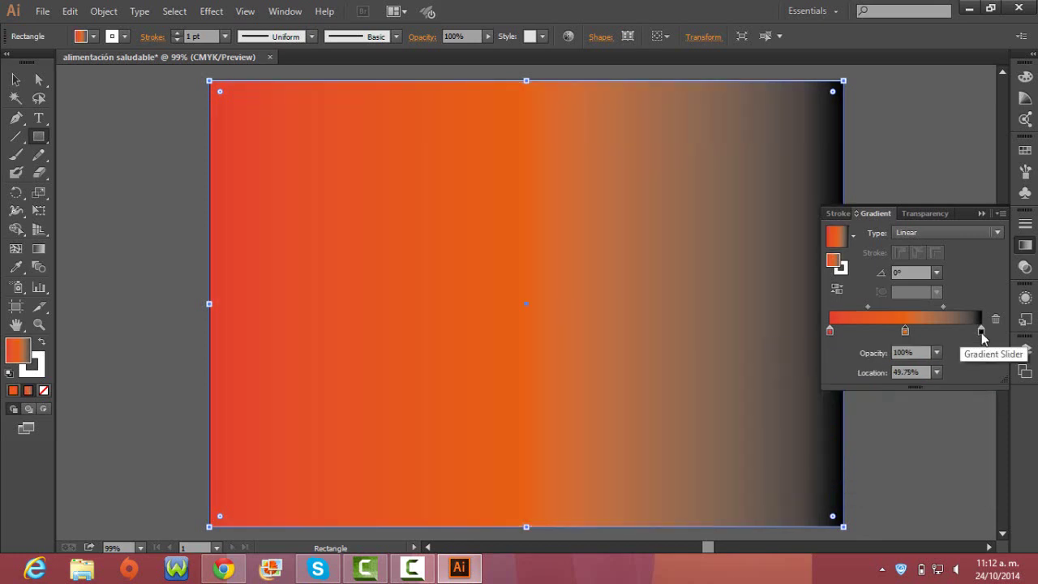
pyautogui.doubleClick(980, 333)
pyautogui.click(925, 384)
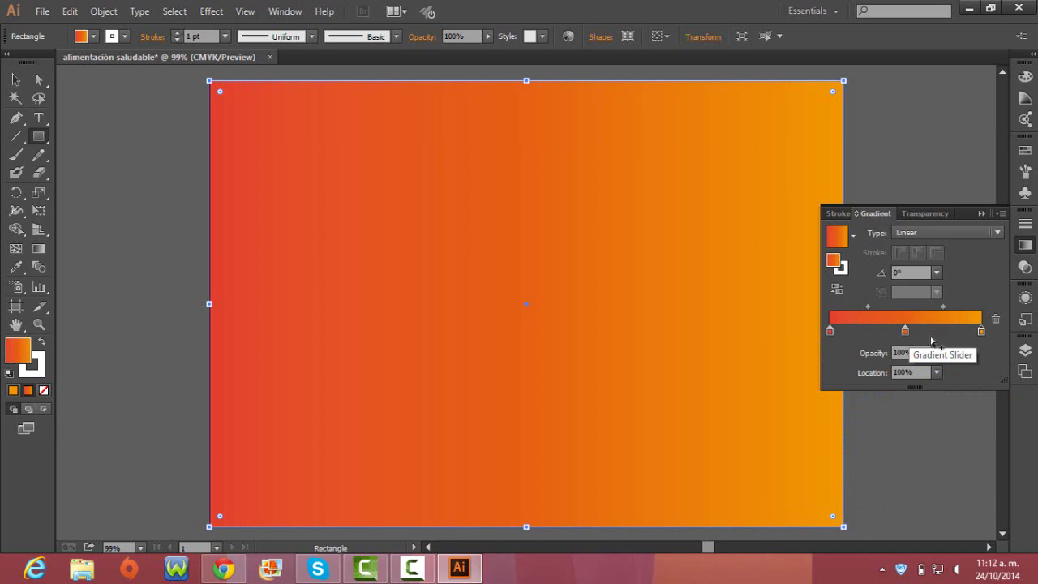
pyautogui.moveTo(905, 332); pyautogui.dragTo(980, 331)
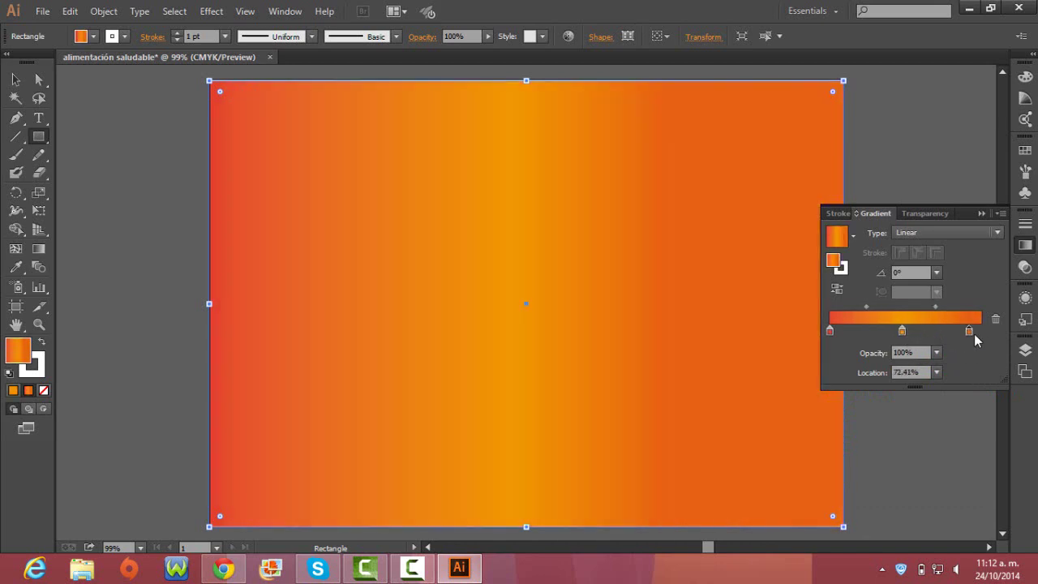
pyautogui.moveTo(902, 331); pyautogui.dragTo(913, 333)
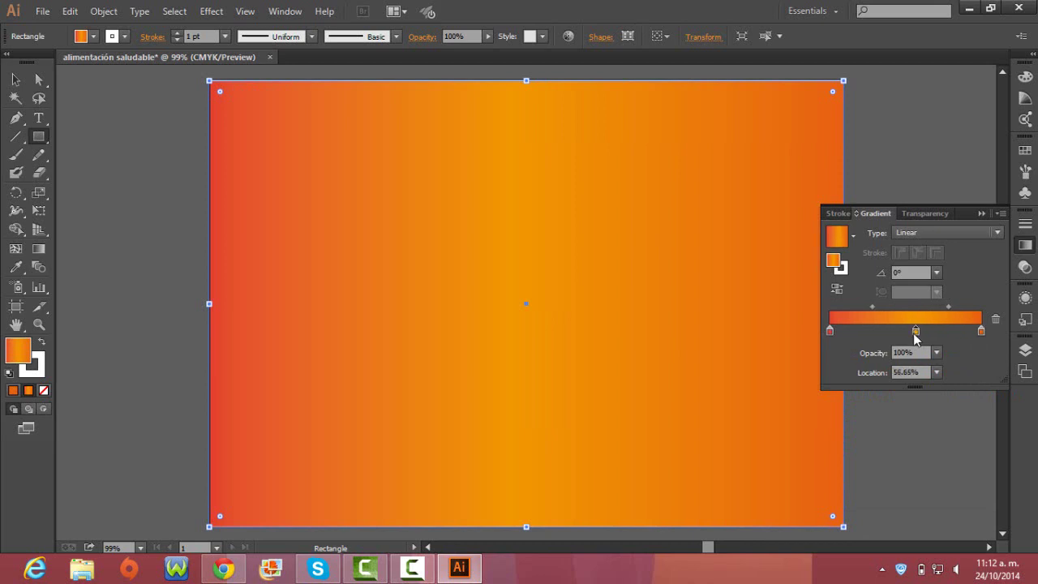
# Set the gradient type to Radial.
pyautogui.click(952, 235)
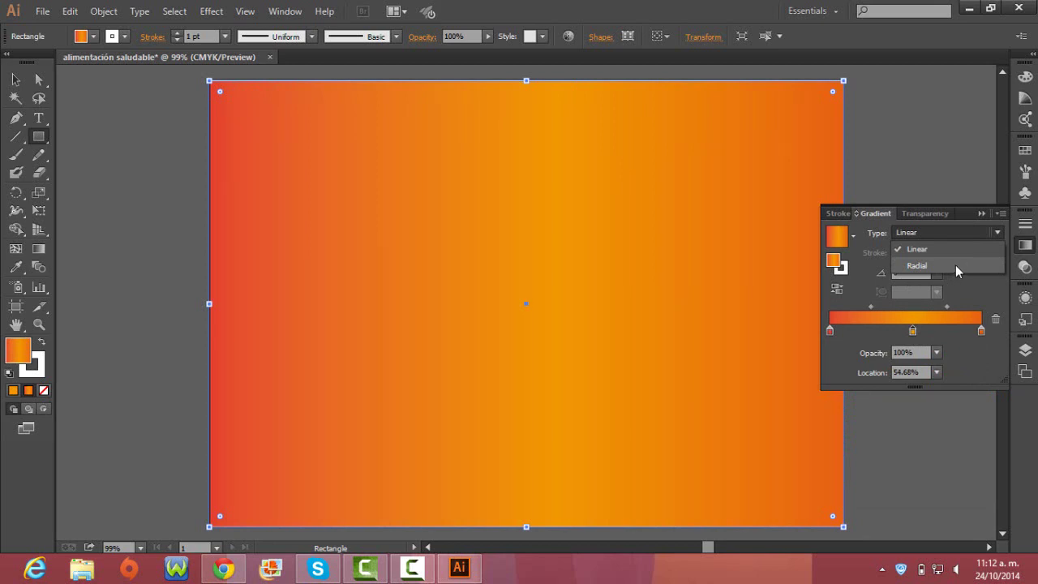
pyautogui.click(955, 266)
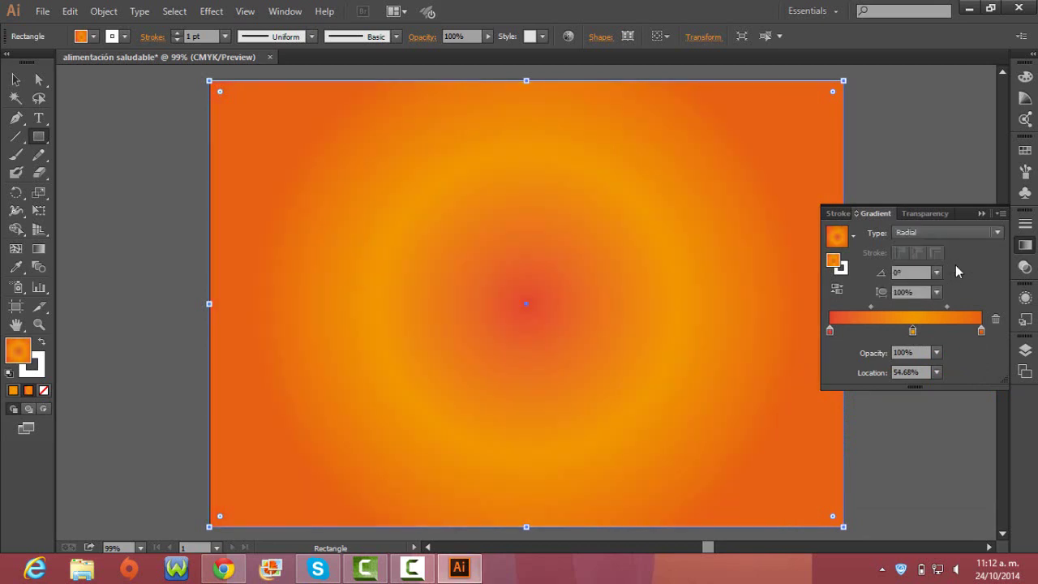
pyautogui.click(983, 214)
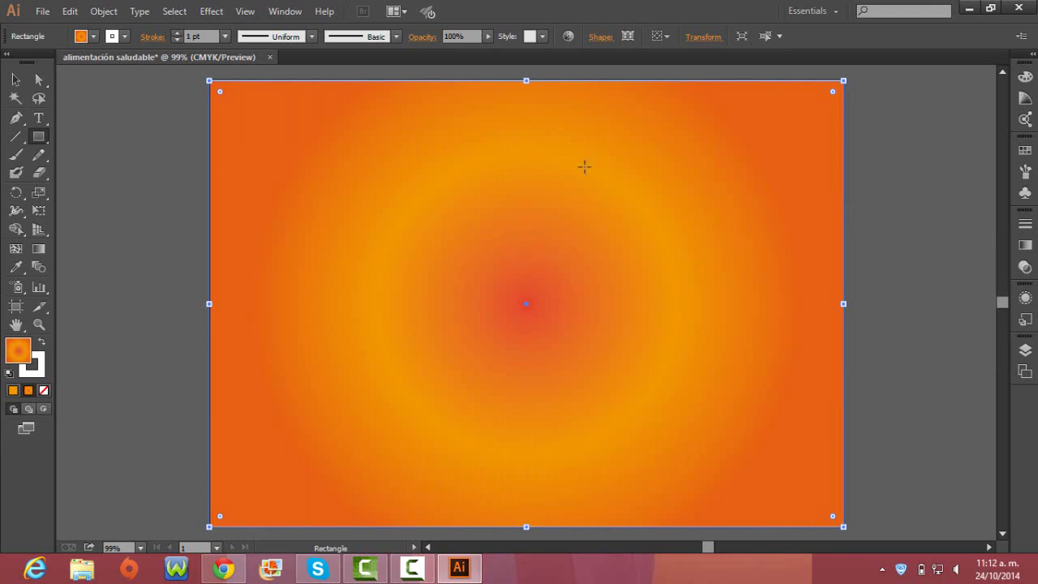
pyautogui.click(17, 78)
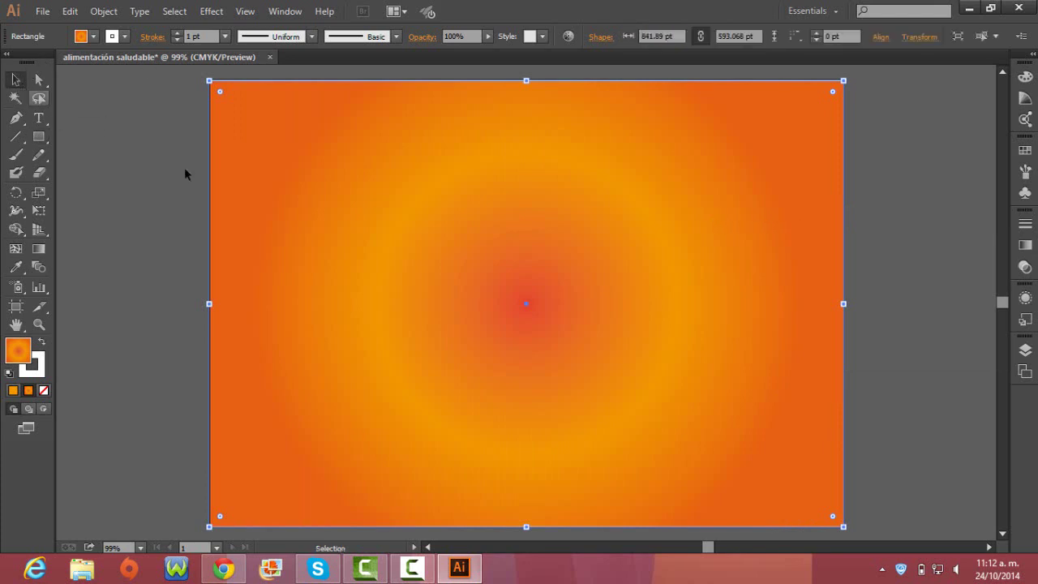
# Send the gradient rectangle to the back with Arrange > Send to Back.
pyautogui.rightClick(538, 293)
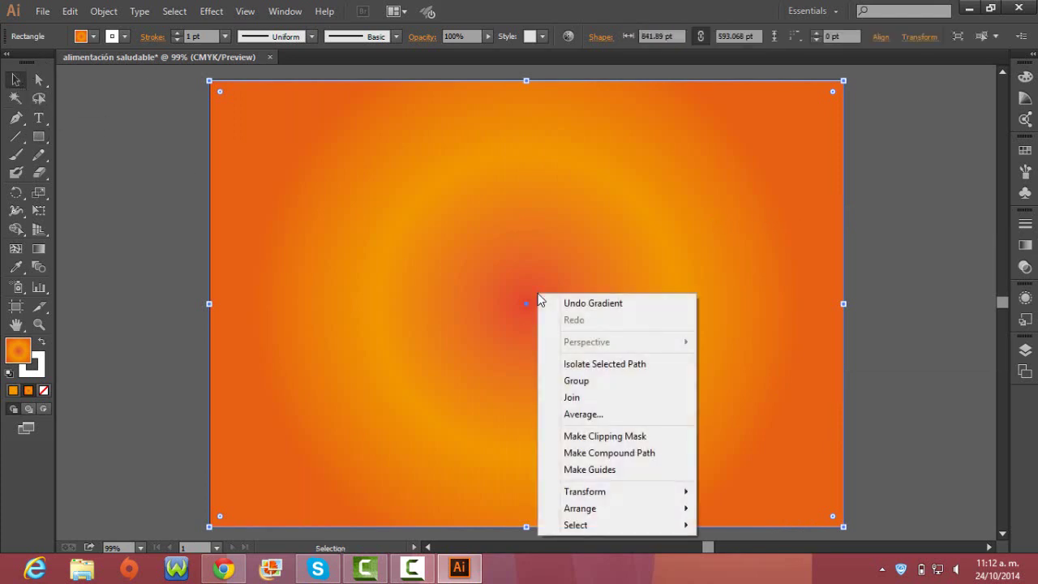
pyautogui.moveTo(579, 507)
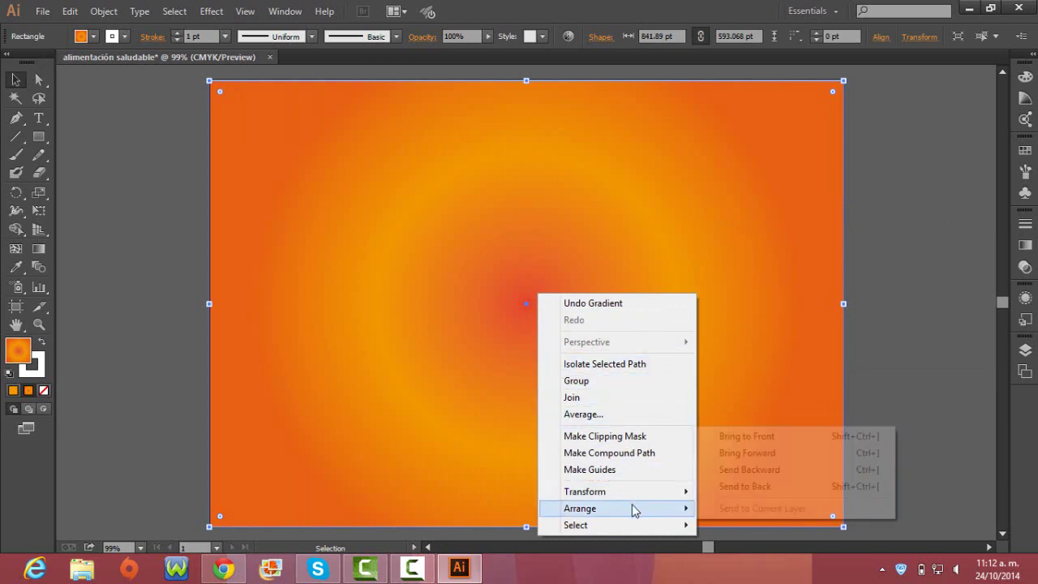
pyautogui.click(789, 486)
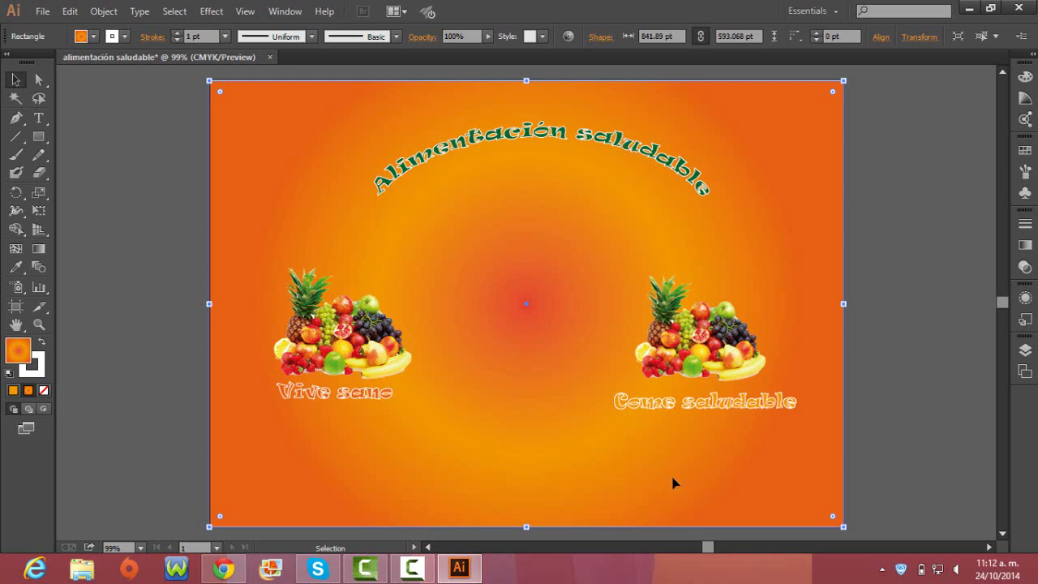
# Change the Vive sano fill to dark brown and the Come saludable fill to red.
pyautogui.click(381, 394)
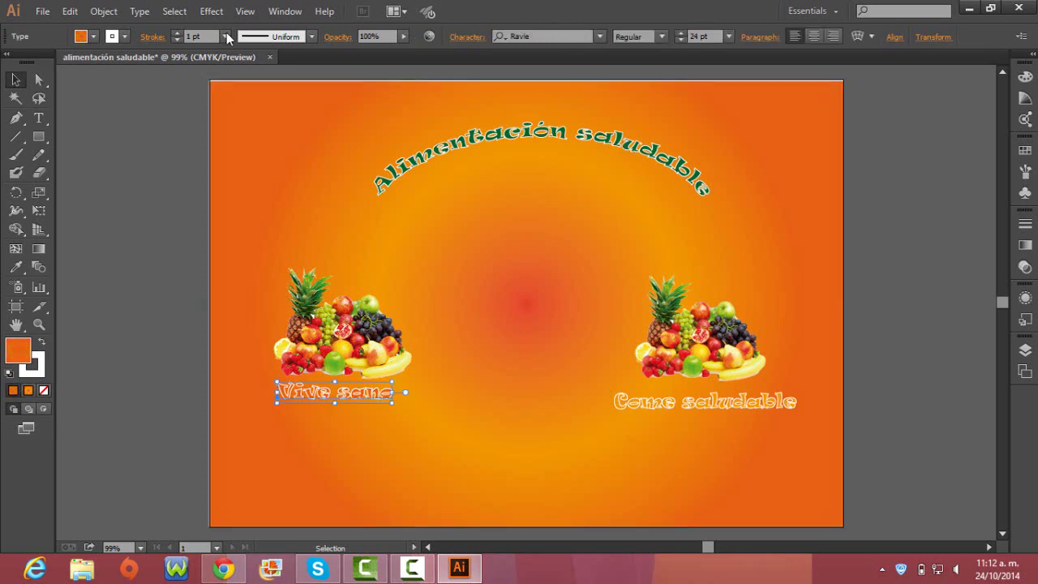
pyautogui.click(95, 39)
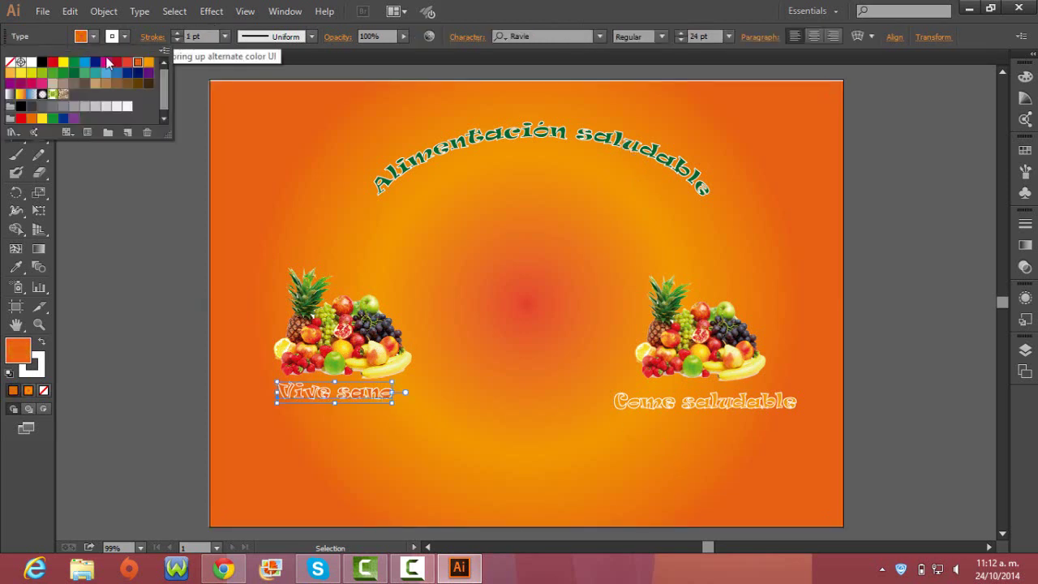
pyautogui.click(139, 85)
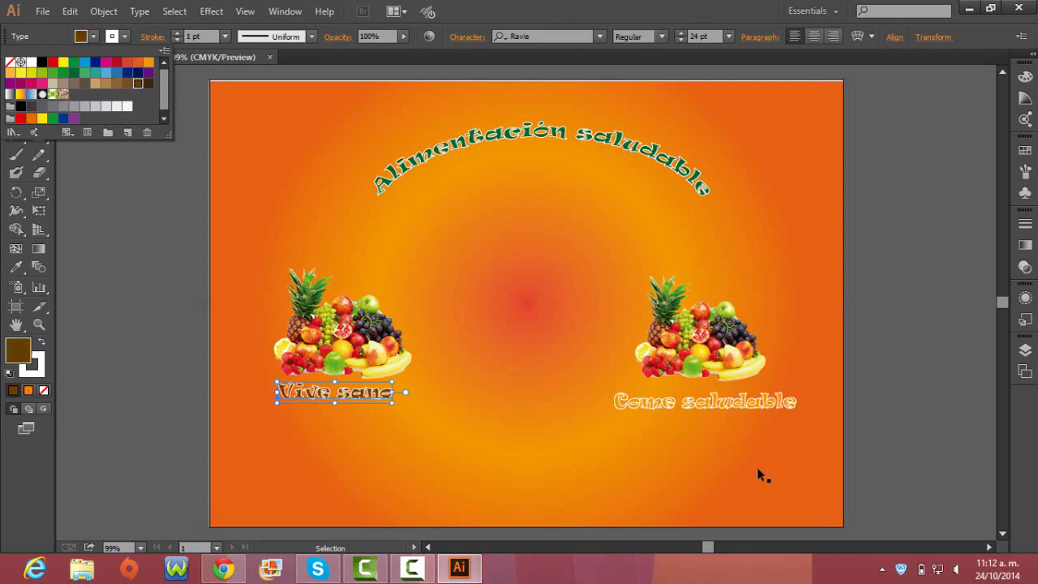
pyautogui.click(714, 399)
pyautogui.click(715, 409)
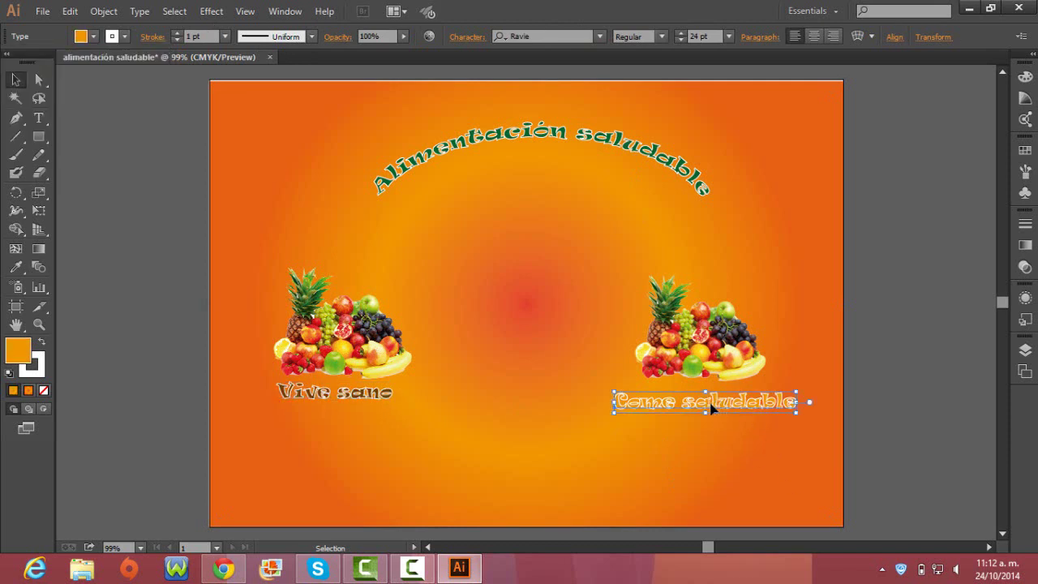
pyautogui.click(94, 36)
pyautogui.click(118, 67)
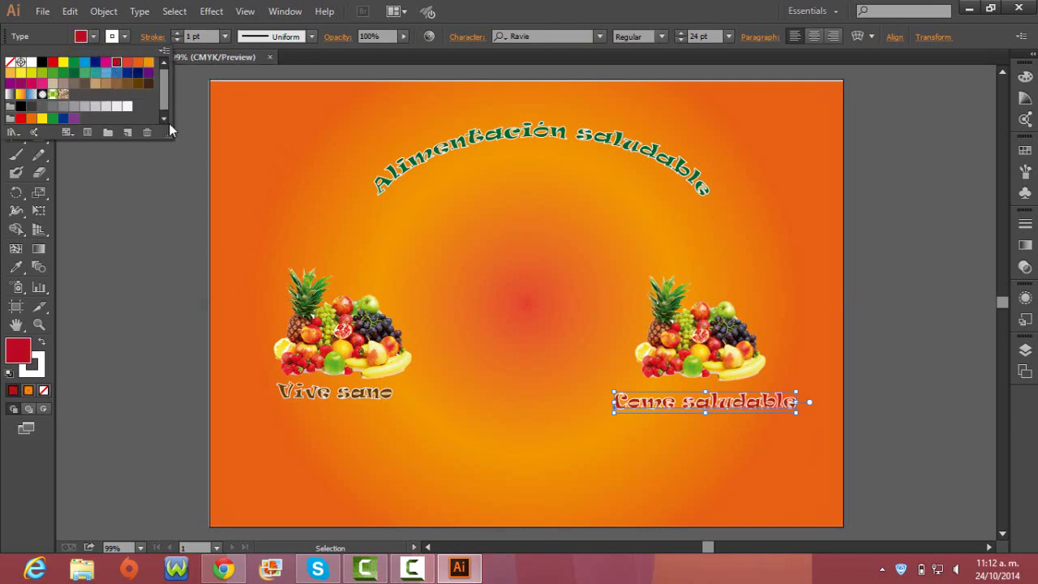
pyautogui.click(565, 451)
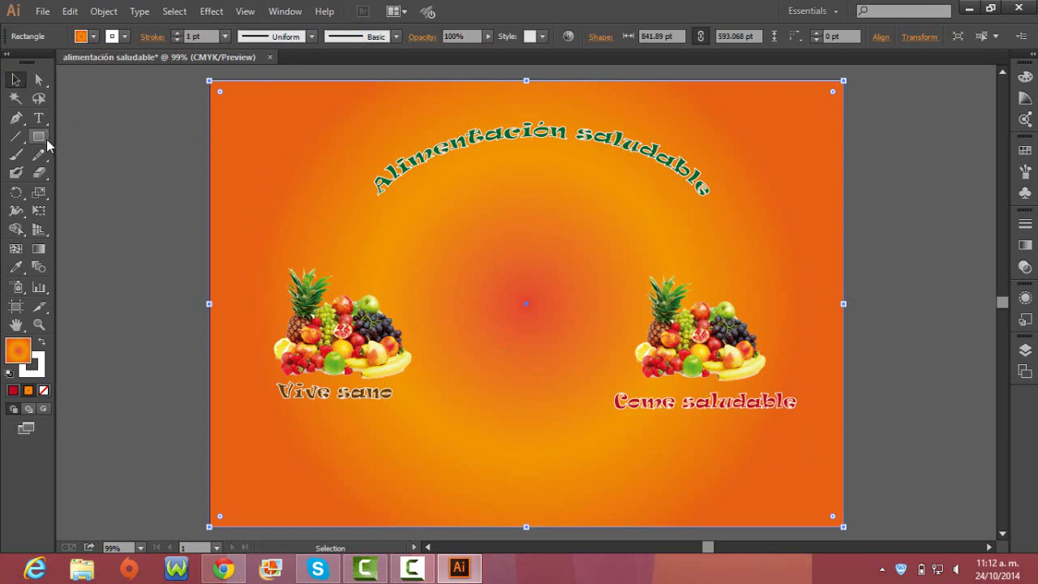
# Draw a four-pointed star in the middle of the poster, between the fruit images.
pyautogui.moveTo(46, 139); pyautogui.dragTo(122, 194)
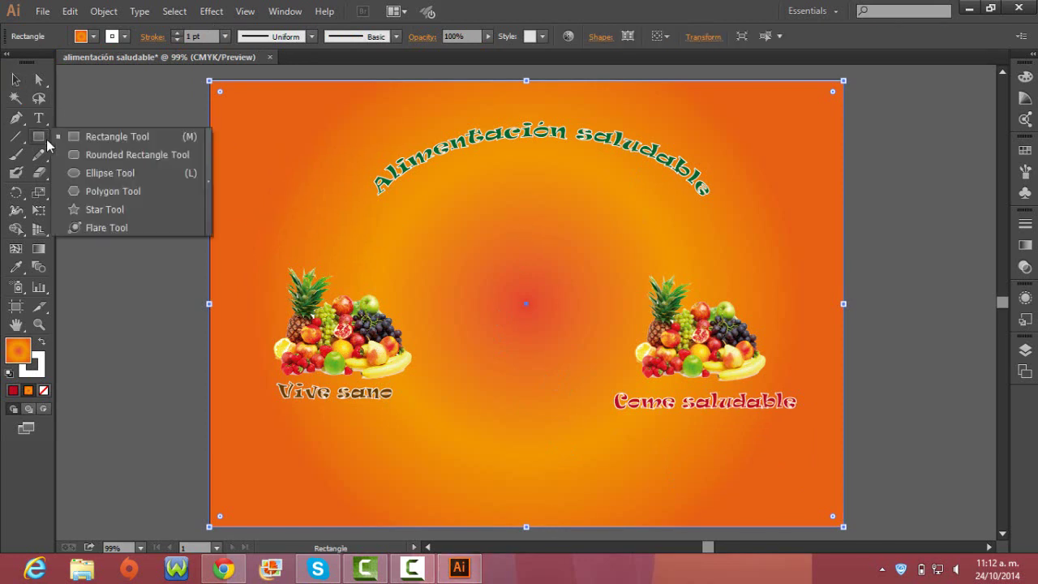
pyautogui.click(143, 207)
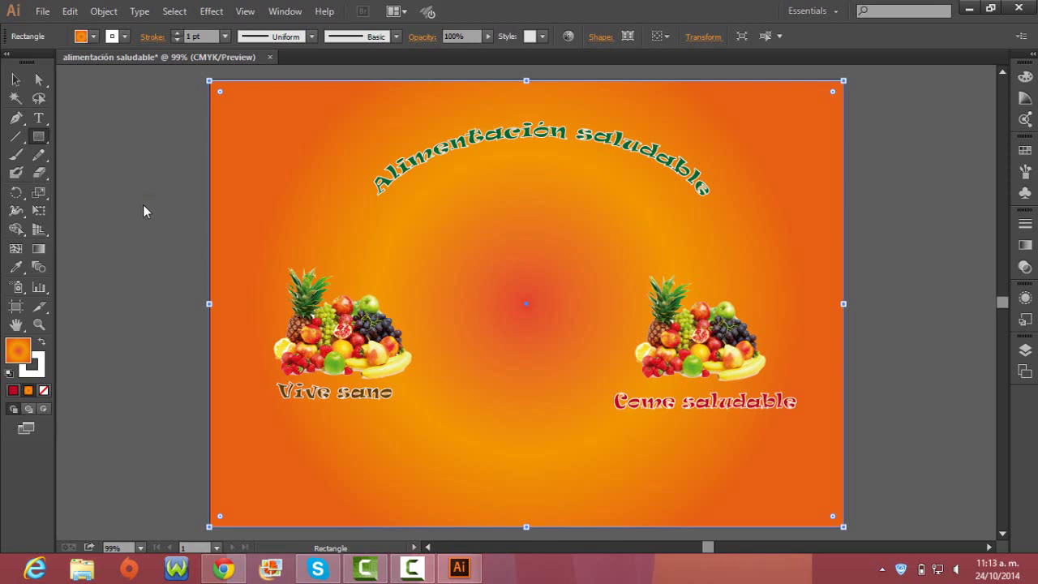
pyautogui.moveTo(484, 261); pyautogui.dragTo(506, 288)
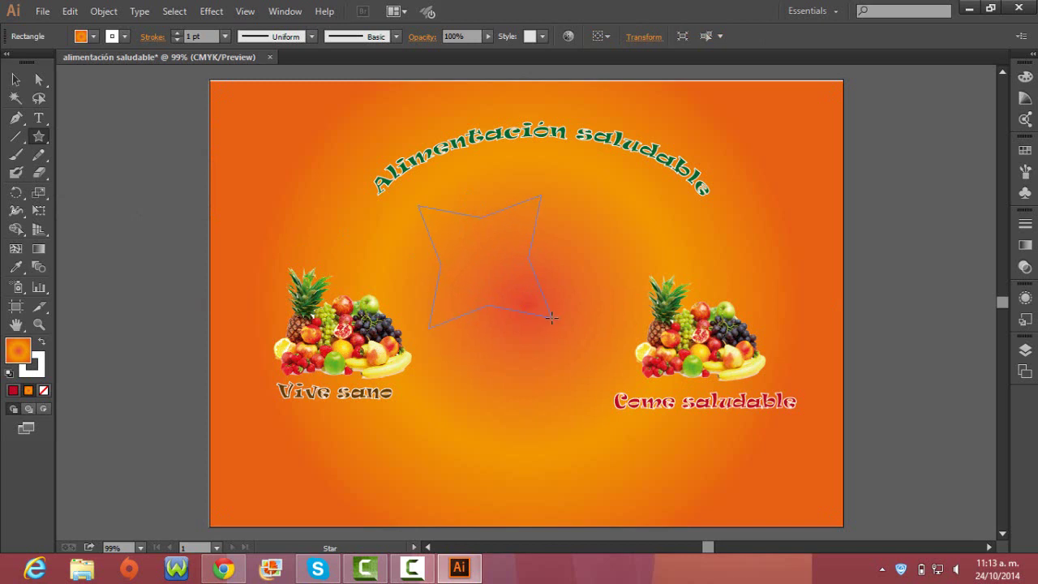
pyautogui.moveTo(551, 317); pyautogui.dragTo(551, 316)
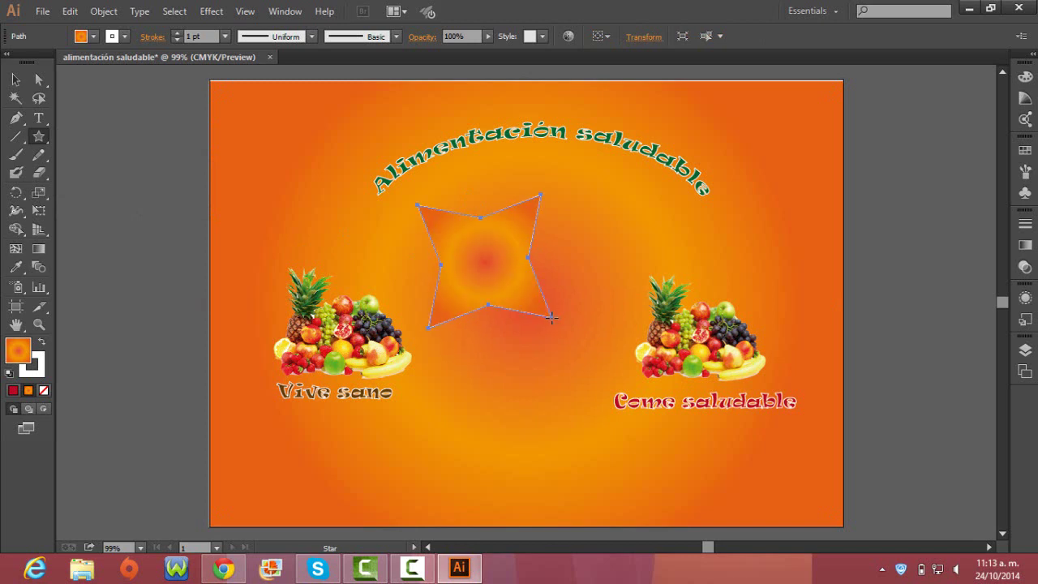
# Move the star slightly down and to the right.
pyautogui.click(15, 80)
pyautogui.moveTo(518, 282); pyautogui.dragTo(504, 304)
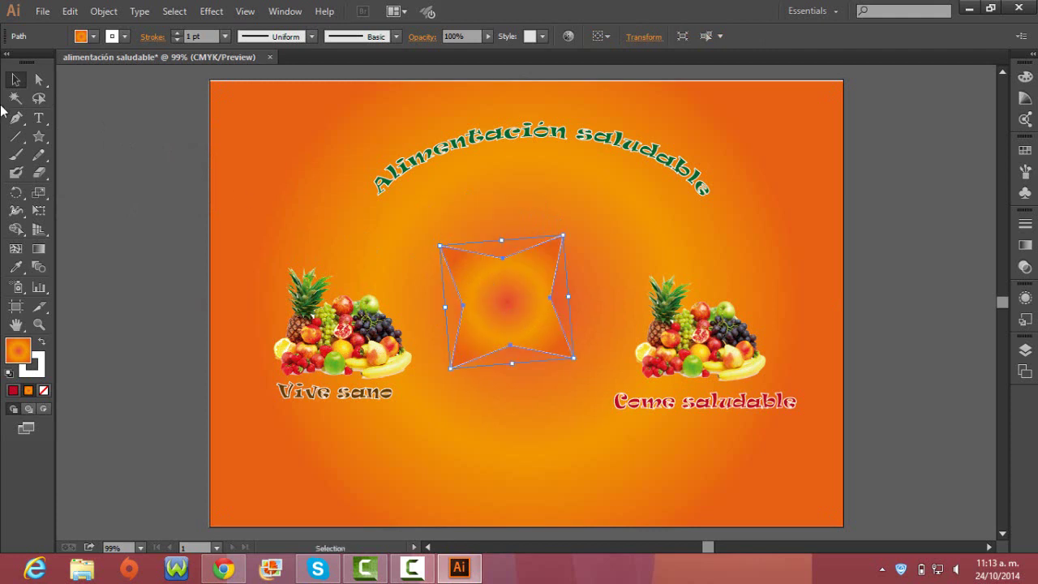
pyautogui.click(37, 119)
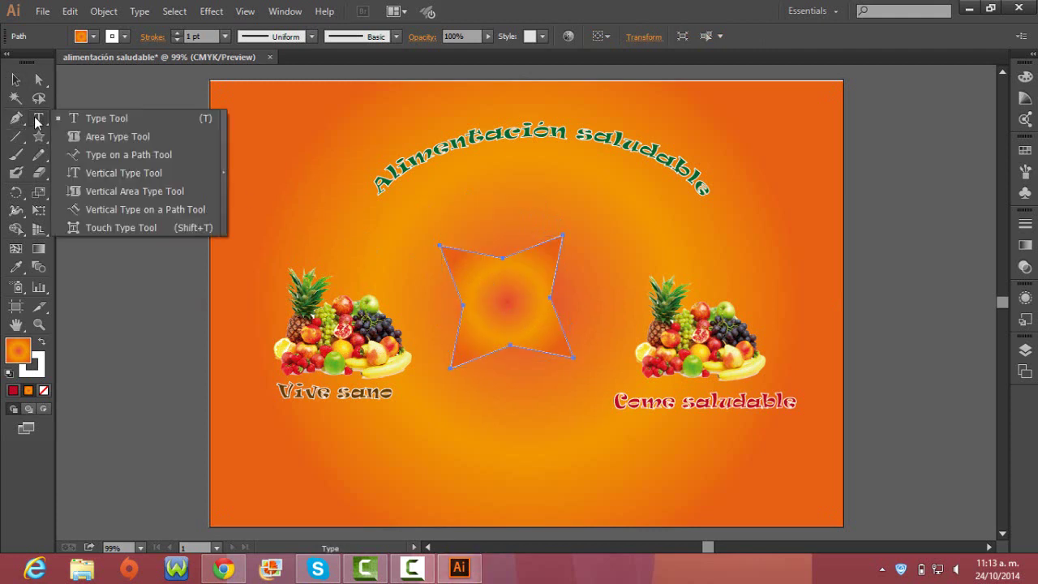
# Type 'Come alimentos saludables y vive mejor' along the star's outline with Type on a Path.
pyautogui.click(181, 154)
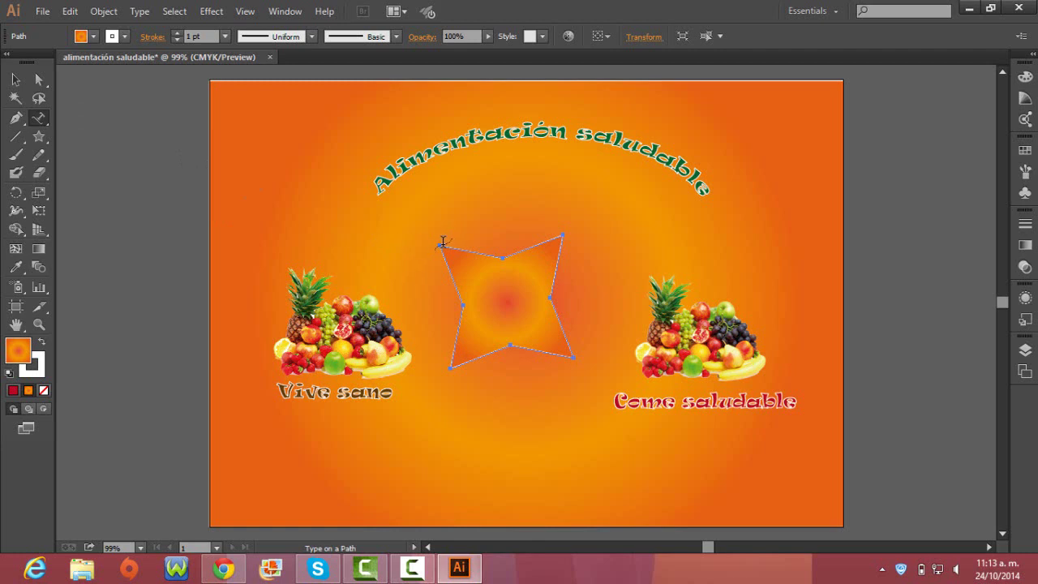
pyautogui.click(442, 241)
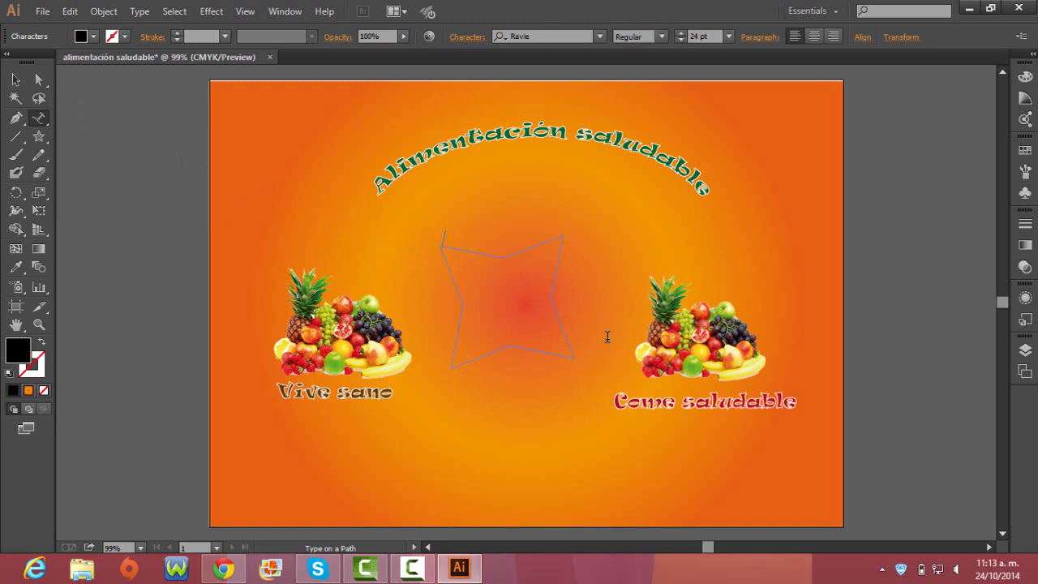
pyautogui.write('C')
pyautogui.write('omealim')
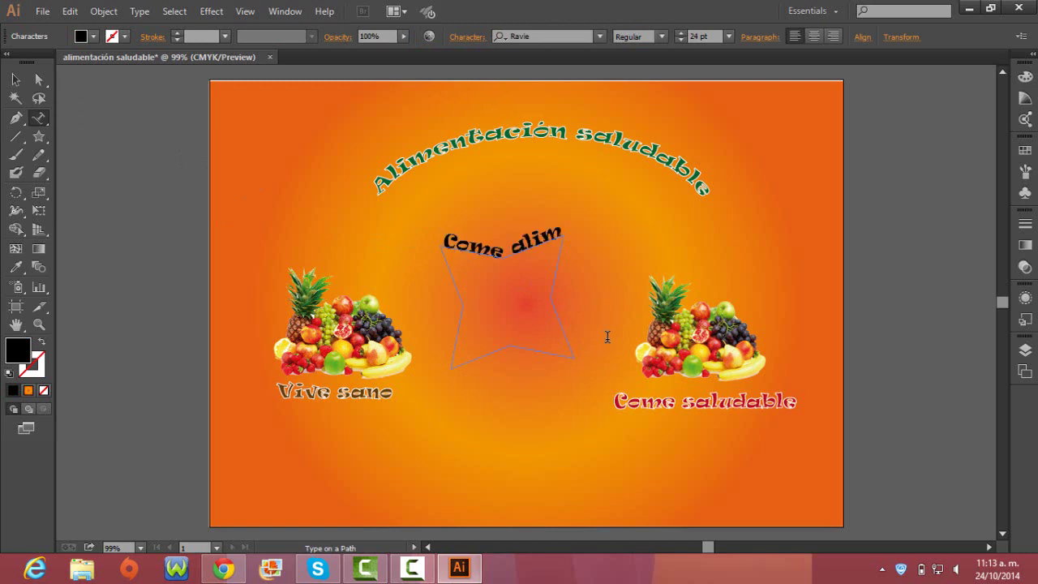
pyautogui.write('entos sal')
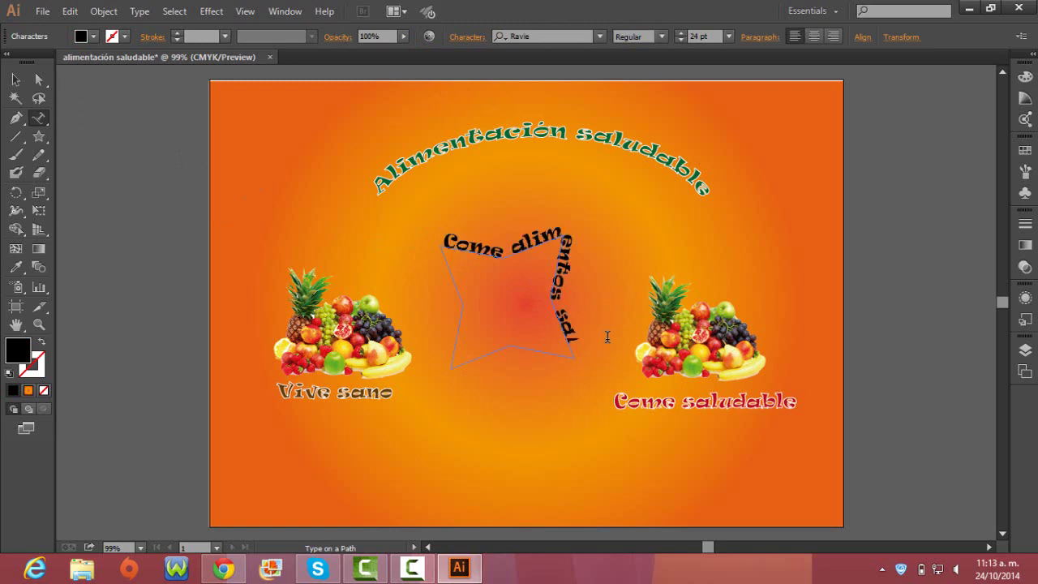
pyautogui.write('udables')
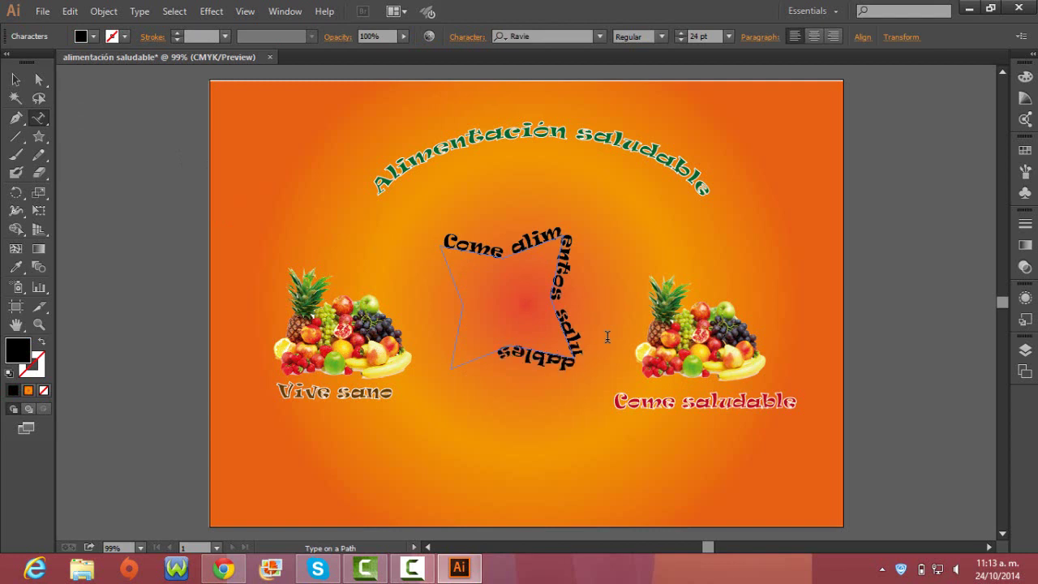
pyautogui.write('s y vive m')
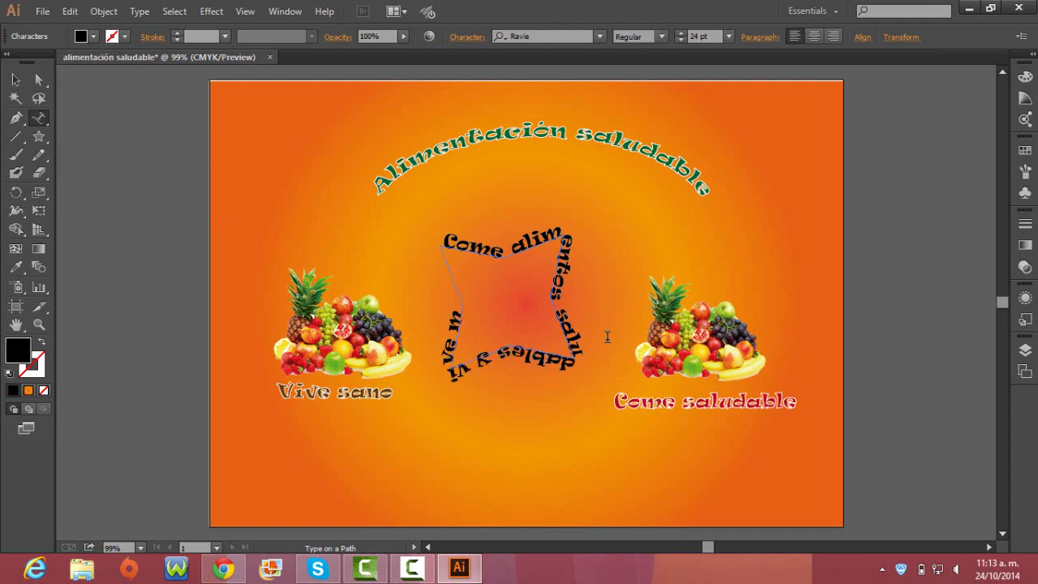
pyautogui.write('ejor')
pyautogui.press('BackSpace')
pyautogui.press('BackSpace')
pyautogui.press('BackSpace')
pyautogui.hotkey('ctrl', 'z')
pyautogui.click(16, 80)
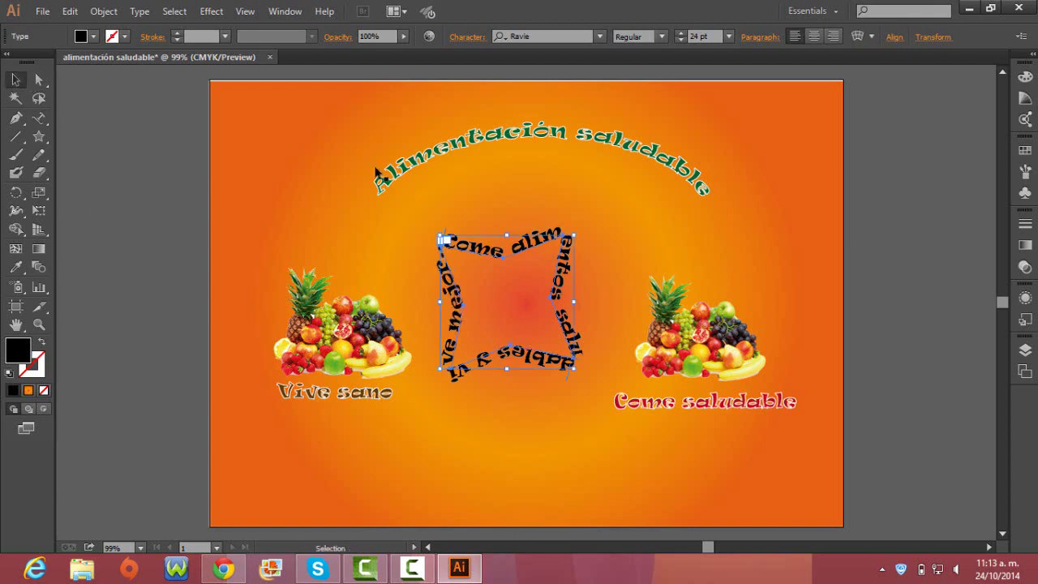
# Scale the curved 'Alimentación saludable' title up slightly to about 26 pt.
pyautogui.click(788, 259)
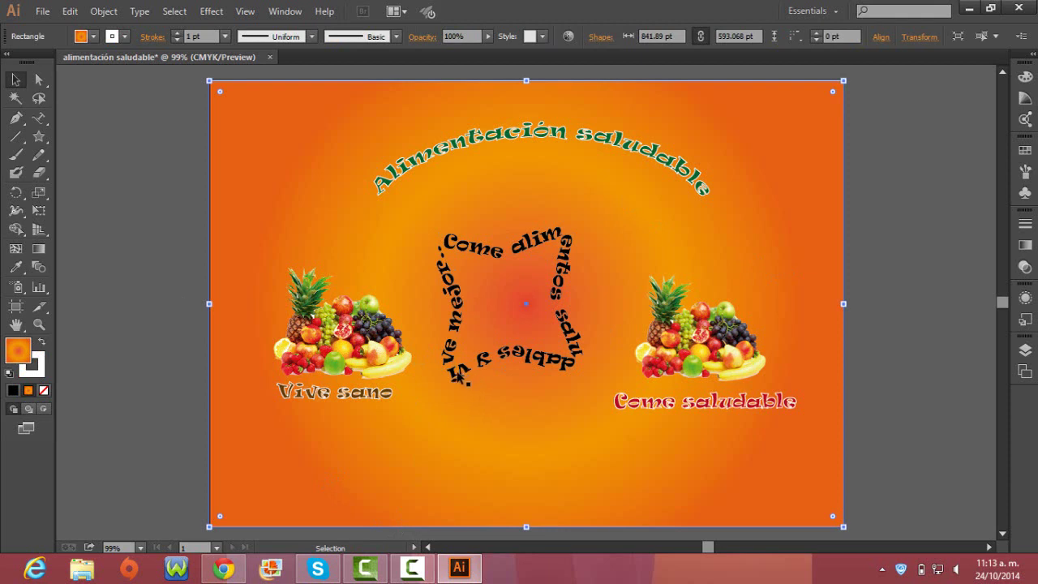
pyautogui.click(504, 138)
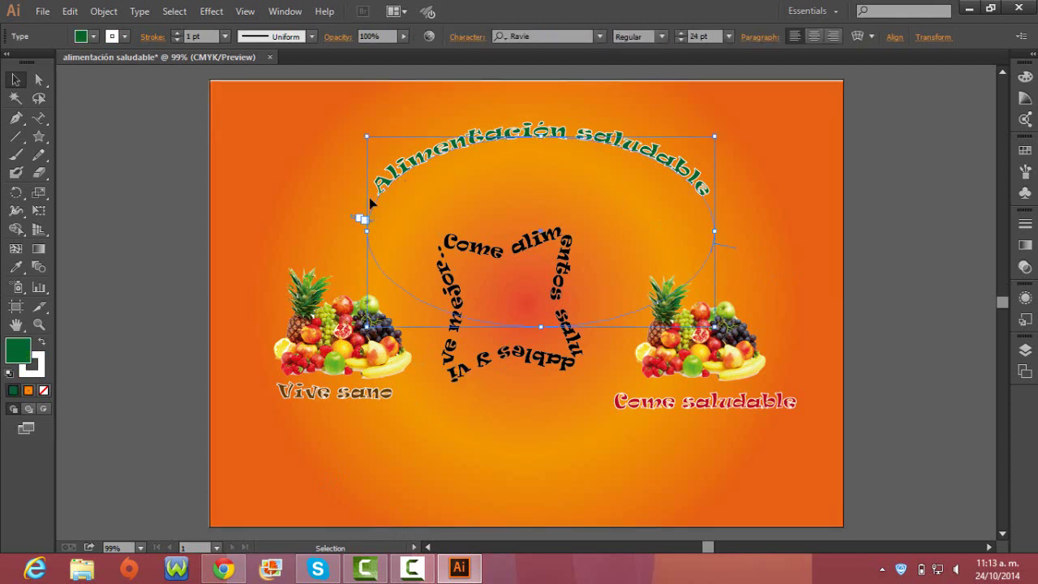
pyautogui.moveTo(365, 137); pyautogui.dragTo(329, 120)
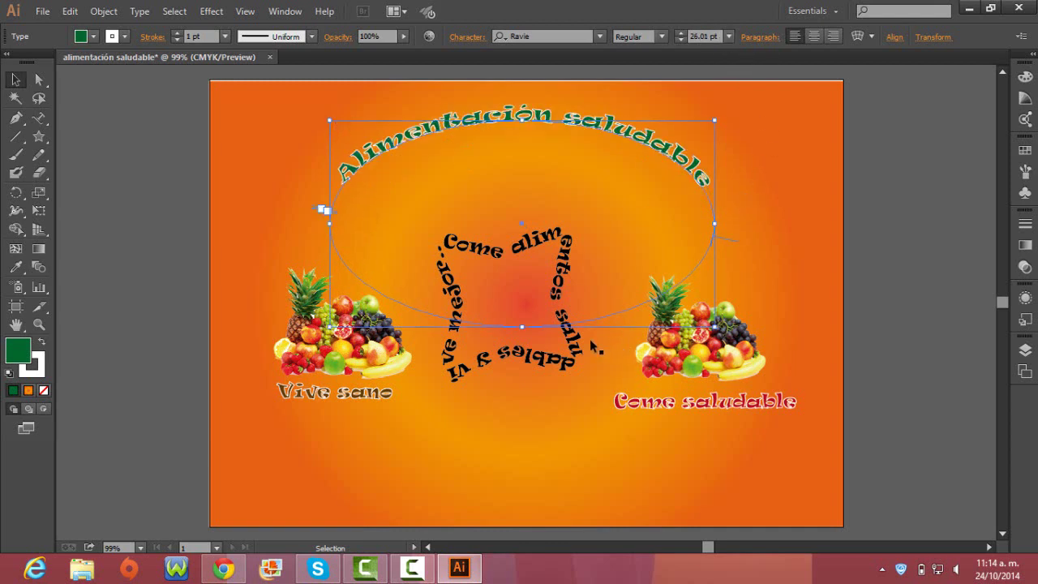
pyautogui.click(769, 219)
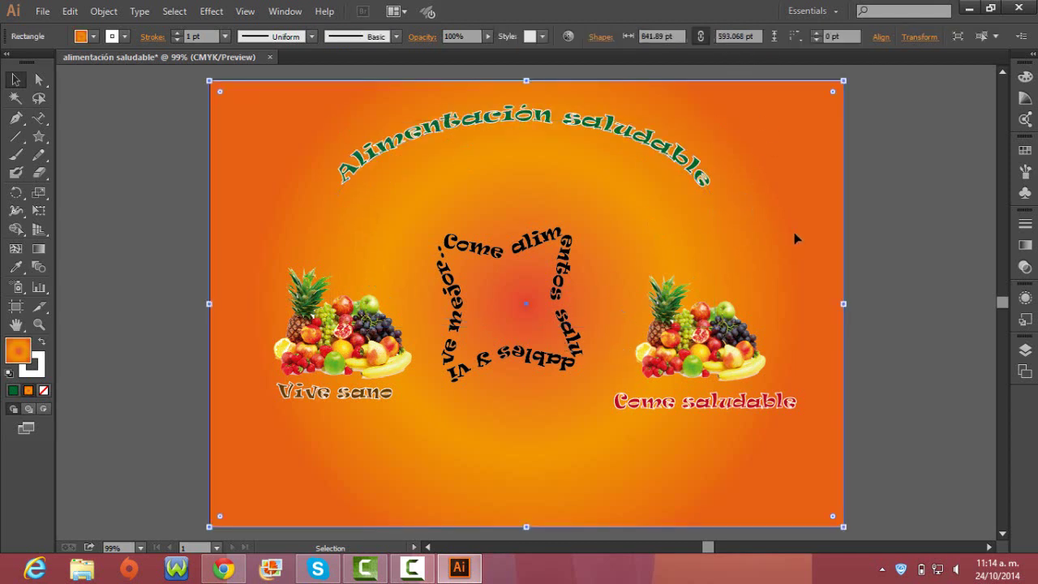
pyautogui.click(896, 304)
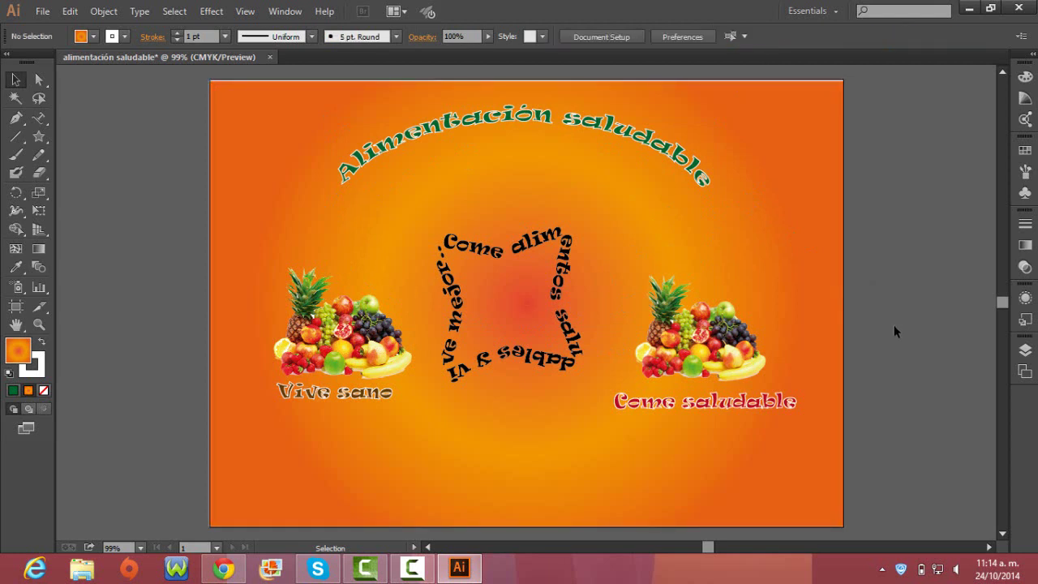
# Draw a small orange starburst in the poster's top-left corner.
pyautogui.click(48, 135)
pyautogui.click(124, 211)
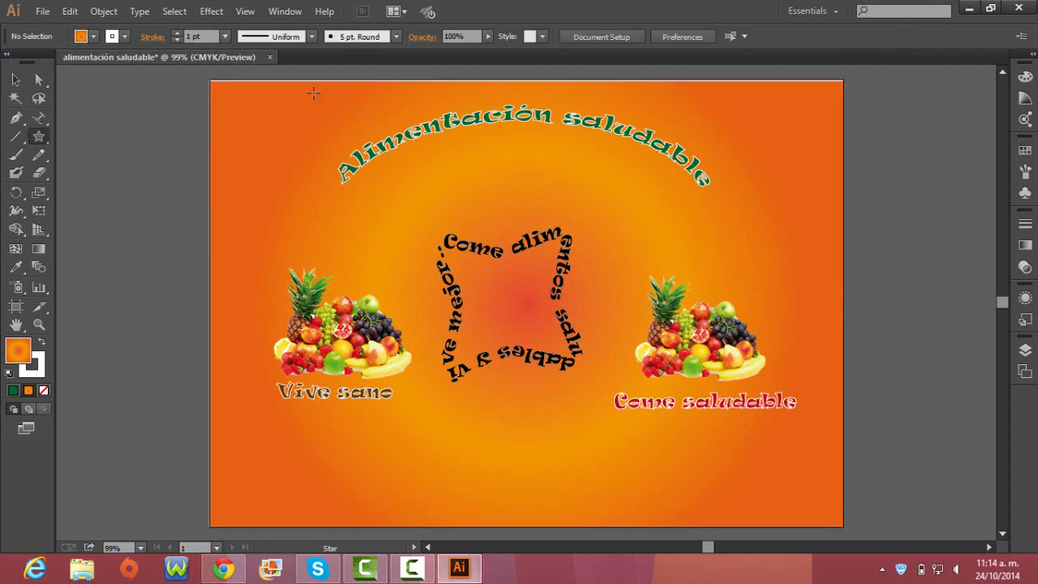
pyautogui.moveTo(229, 102); pyautogui.dragTo(240, 114)
pyautogui.moveTo(242, 114); pyautogui.dragTo(247, 118)
pyautogui.press('v')
pyautogui.click(268, 189)
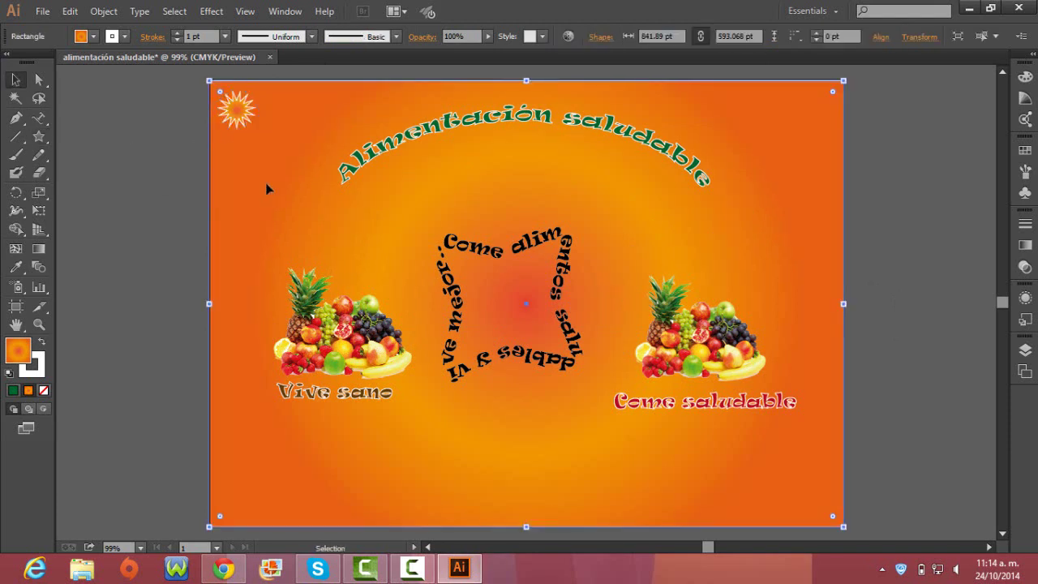
pyautogui.click(237, 115)
# Paste starburst copies into the top-right, bottom-right and bottom-left corners.
pyautogui.press('a')
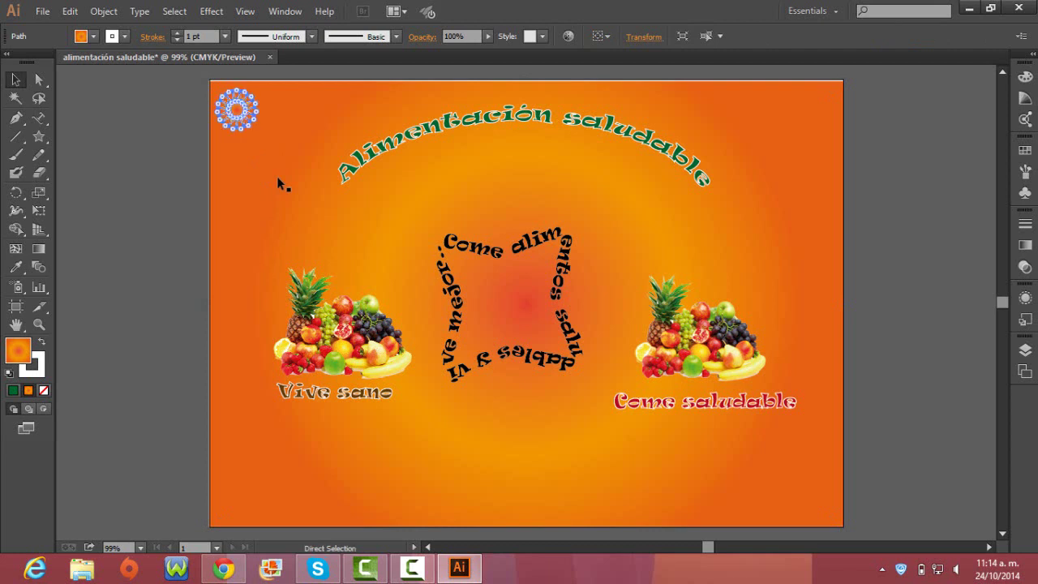
pyautogui.hotkey('ctrl', 'v')
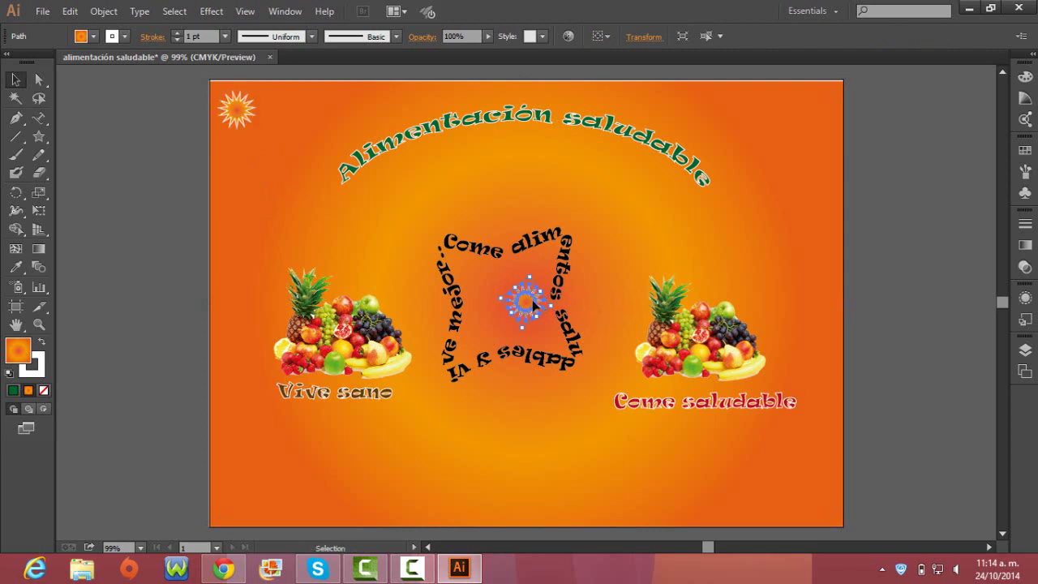
pyautogui.moveTo(533, 306); pyautogui.dragTo(815, 113)
pyautogui.hotkey('ctrl', 'v')
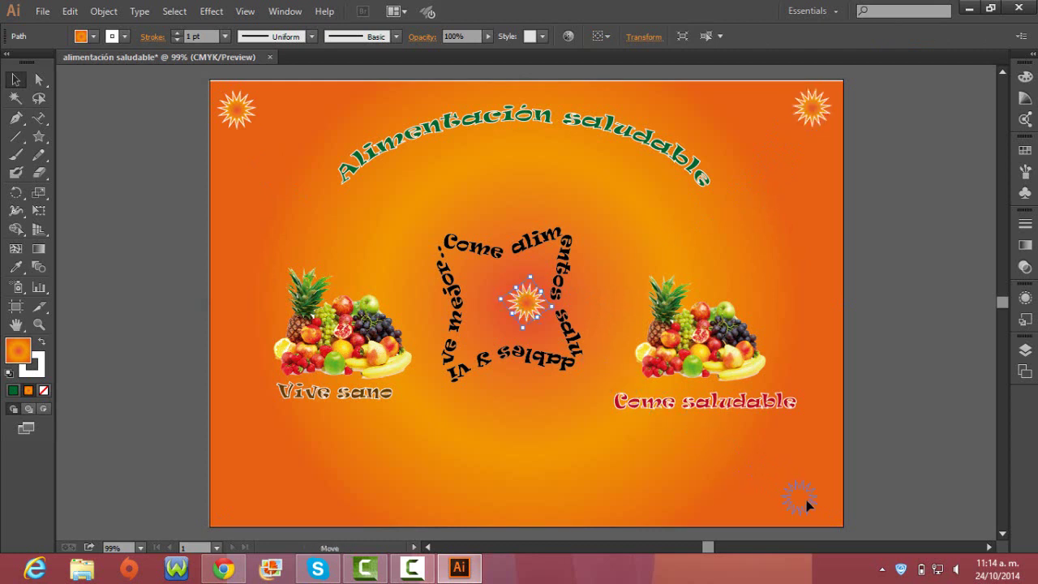
pyautogui.moveTo(739, 463); pyautogui.dragTo(817, 502)
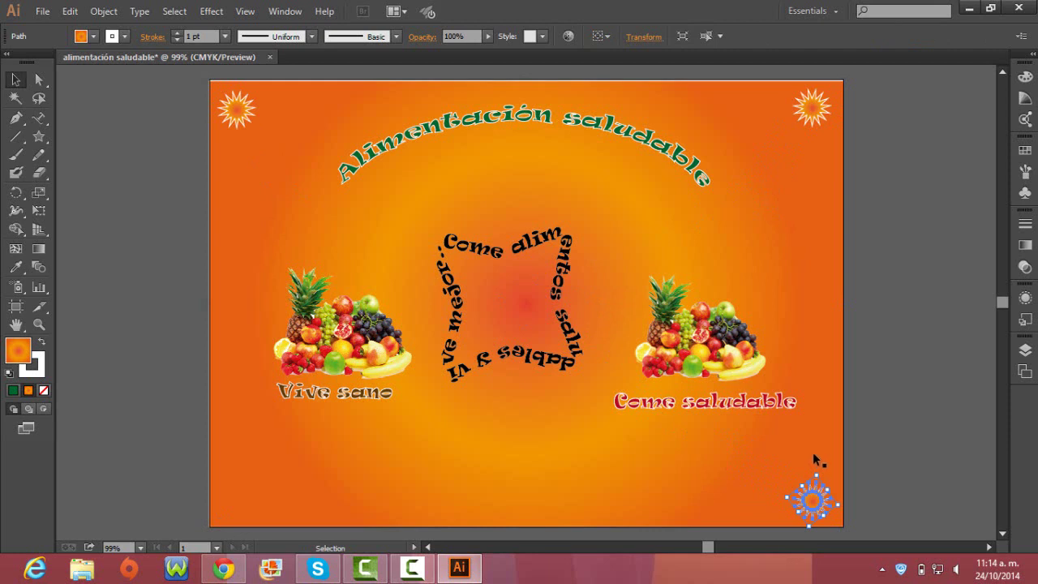
pyautogui.hotkey('ctrl', 'v')
pyautogui.moveTo(528, 301); pyautogui.dragTo(276, 464)
pyautogui.moveTo(251, 500); pyautogui.dragTo(240, 504)
pyautogui.click(152, 375)
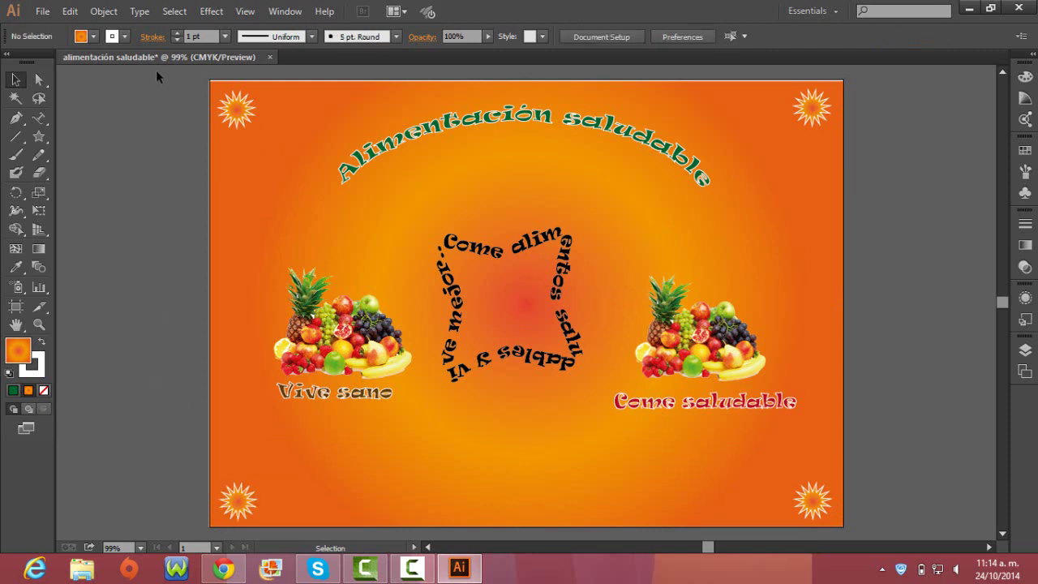
# Marquee-select all the poster artwork and combine it into one group.
pyautogui.moveTo(157, 71)
pyautogui.mouseDown()
pyautogui.moveTo(762, 445)
pyautogui.moveTo(880, 537)
pyautogui.mouseUp()
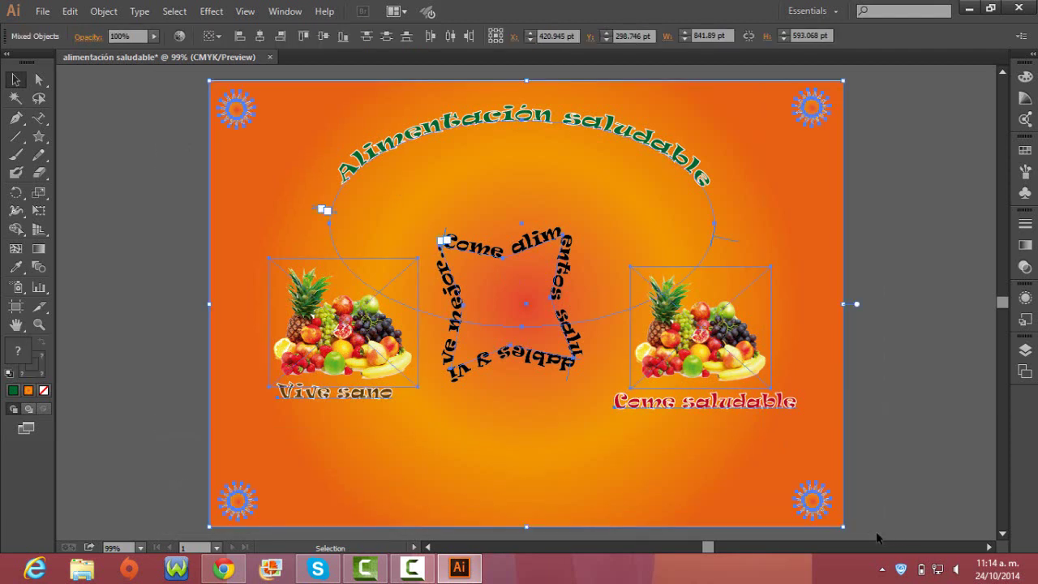
pyautogui.rightClick(615, 205)
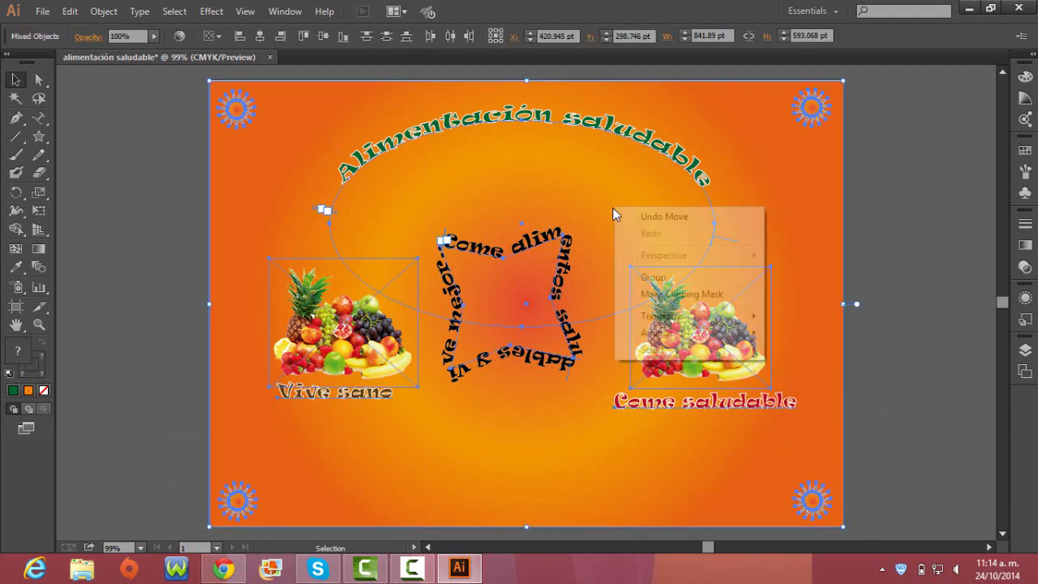
pyautogui.click(681, 277)
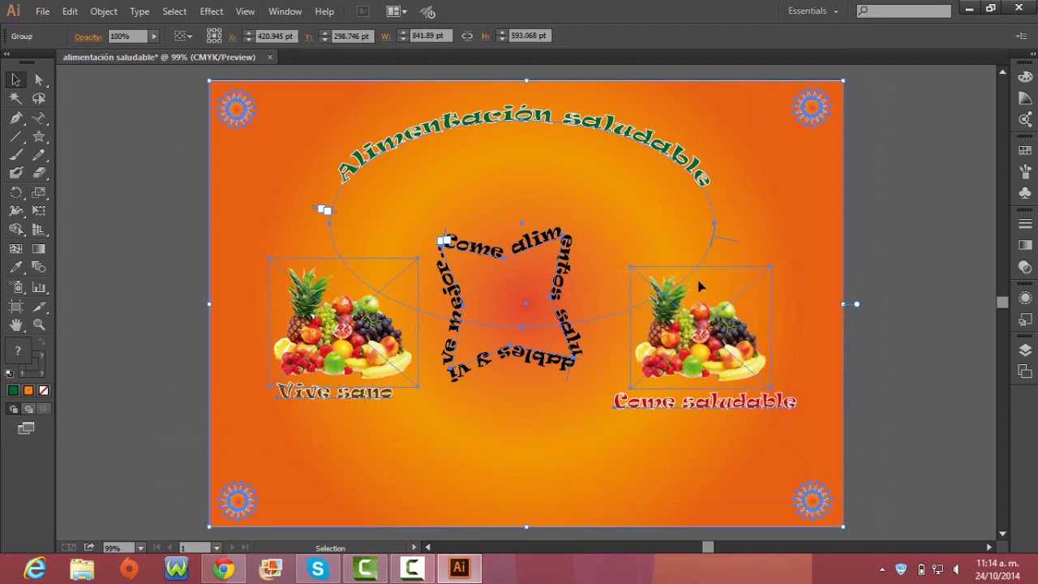
pyautogui.click(965, 248)
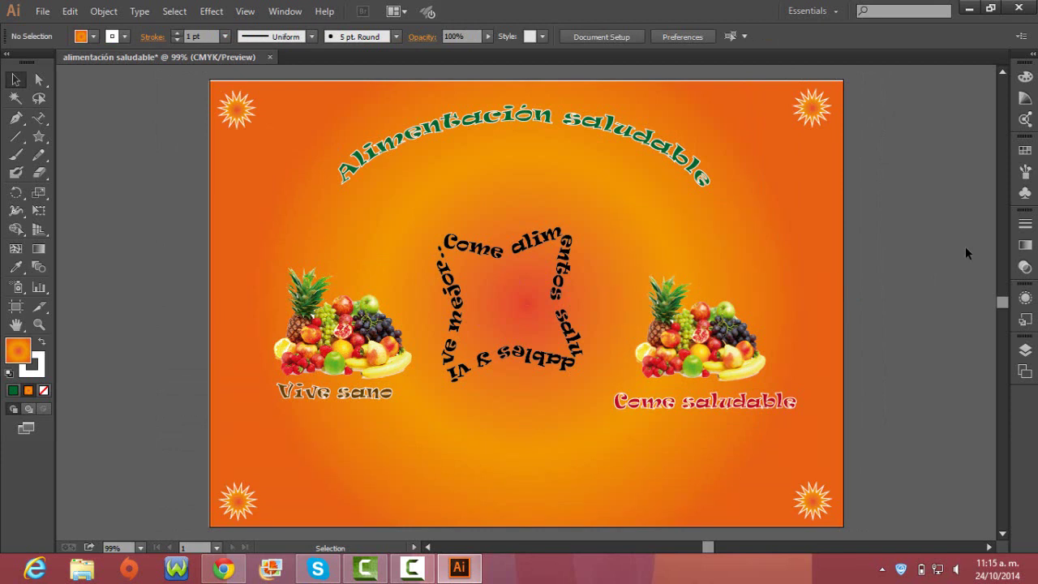
pyautogui.press('XF86AudioLowerVolume')
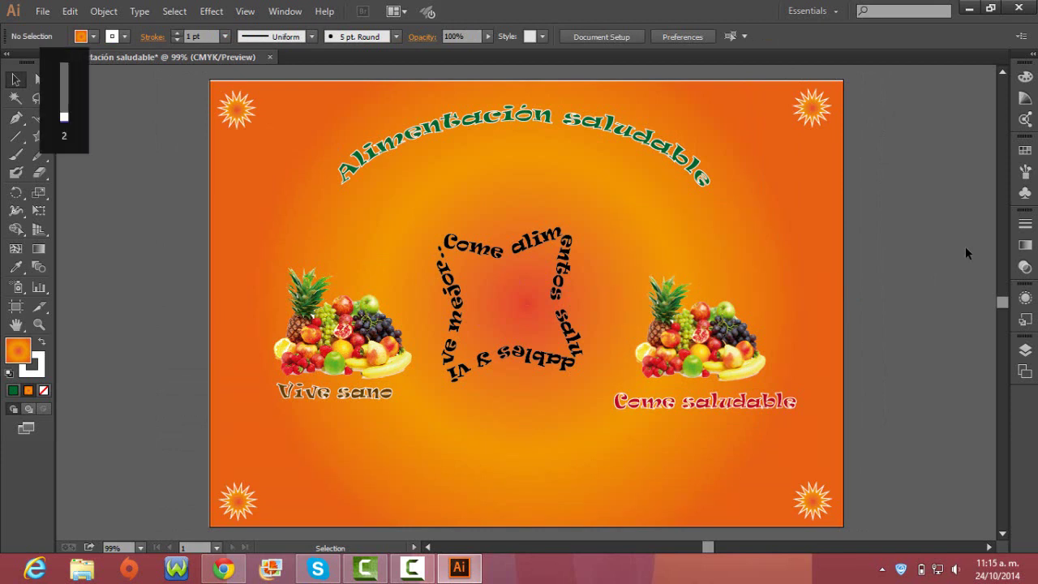